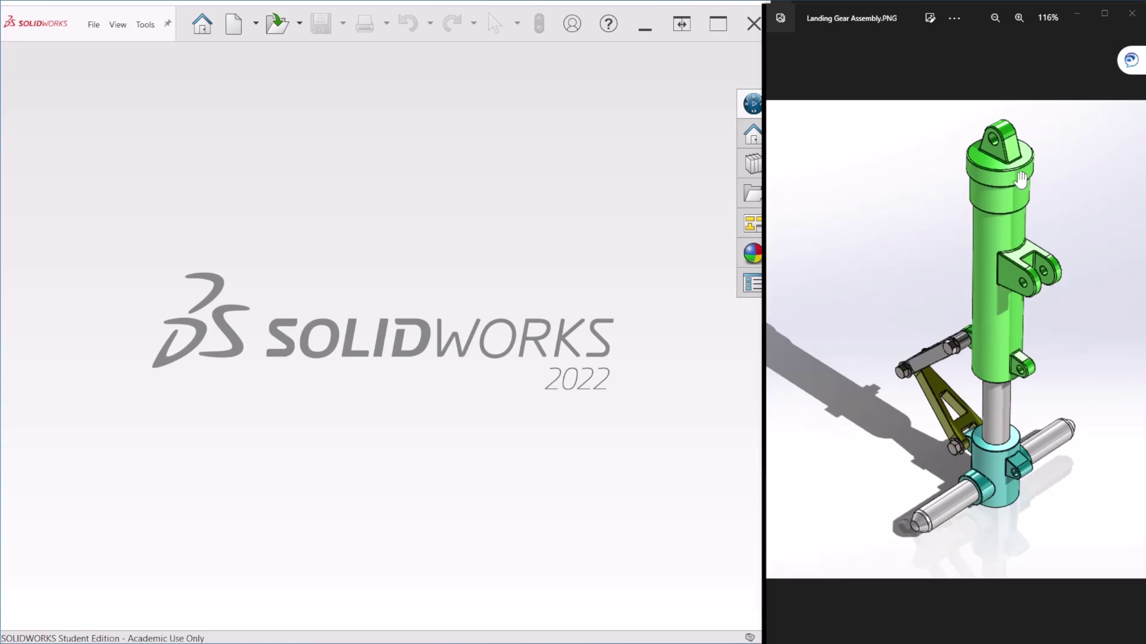
- Create a new blank part document
click(480, 209)
click(231, 25)
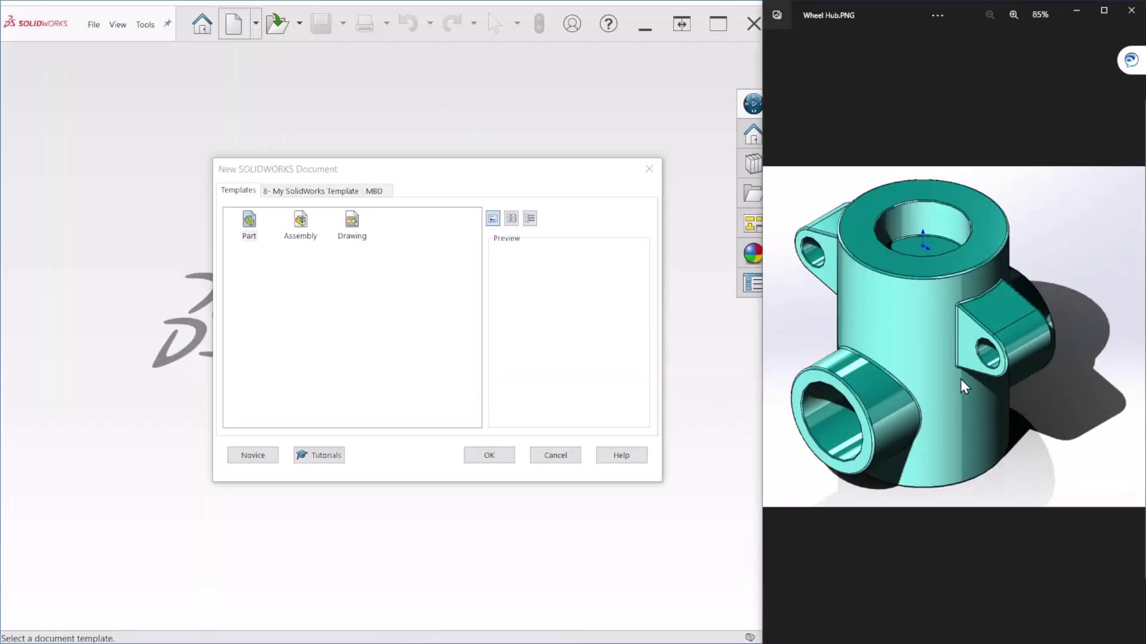
double_click(250, 225)
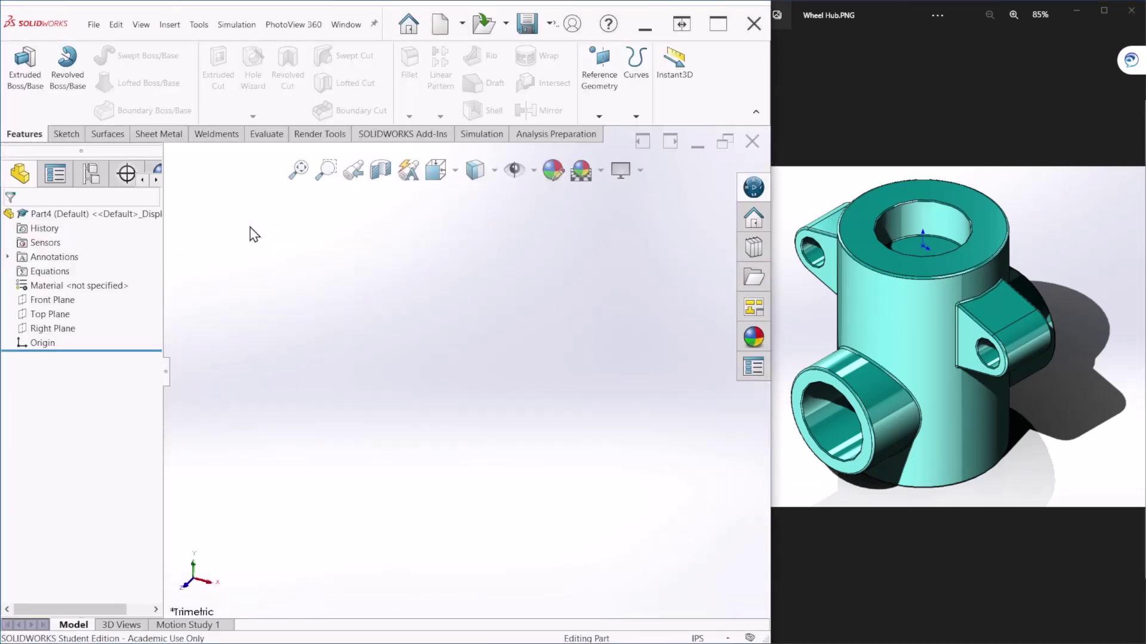
- Set the part's document units to MMGS (millimetres, grams, seconds)
click(192, 26)
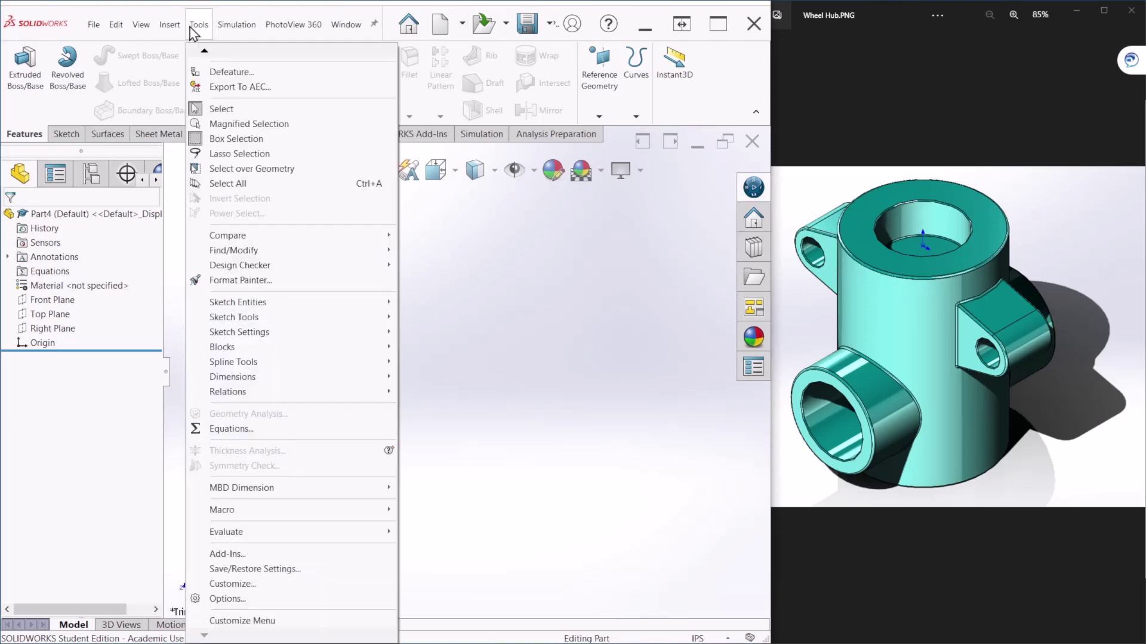
click(236, 598)
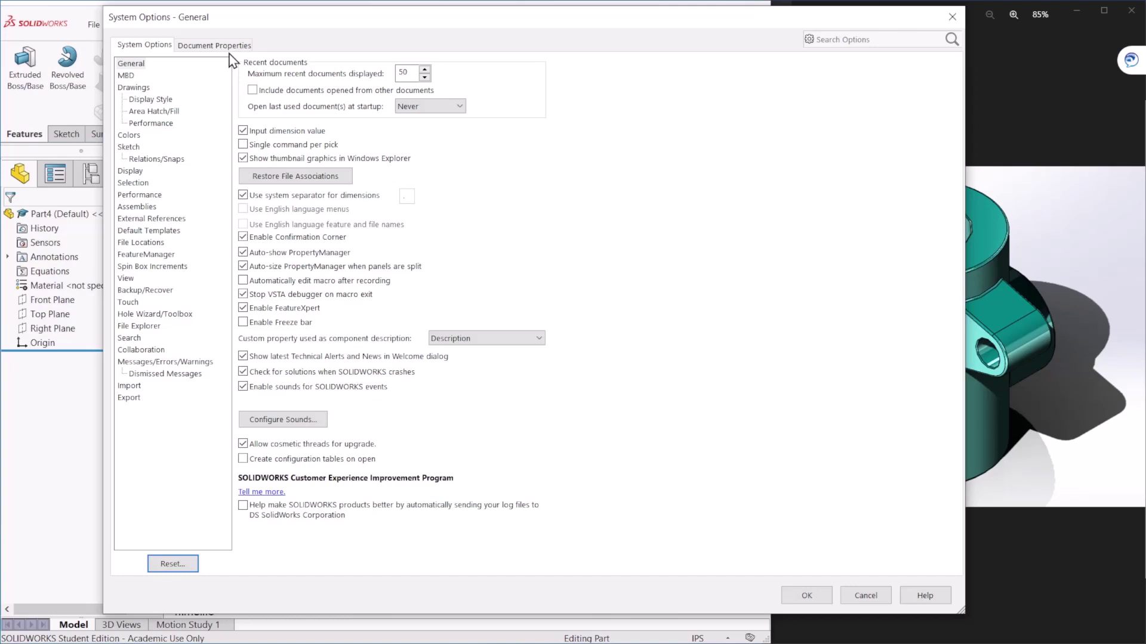
click(230, 47)
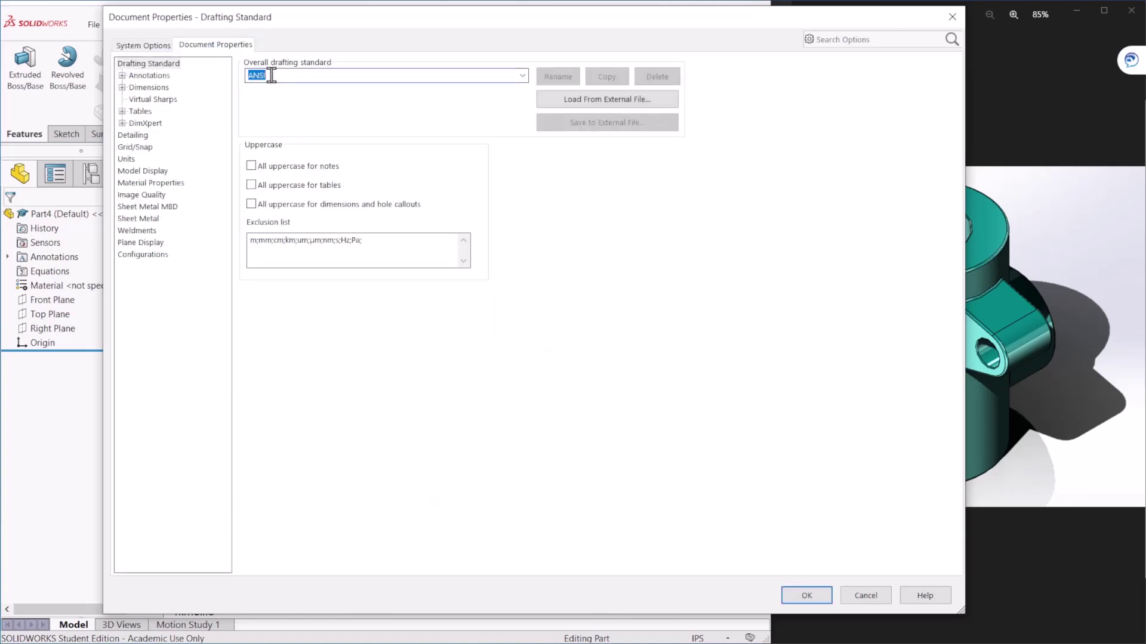
click(125, 159)
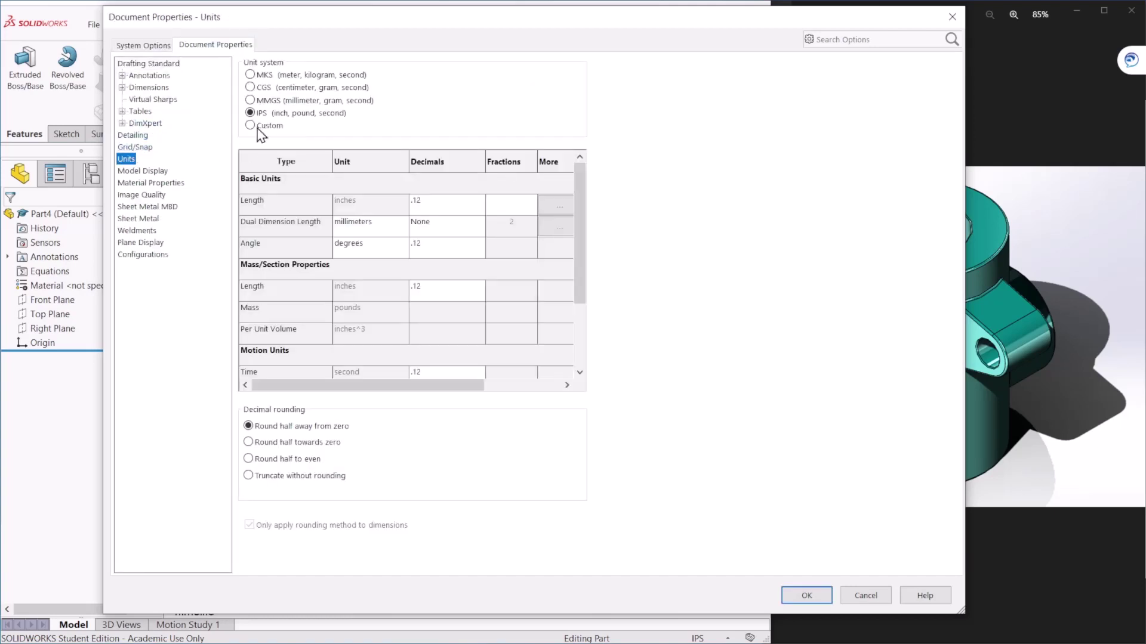
click(270, 100)
click(800, 595)
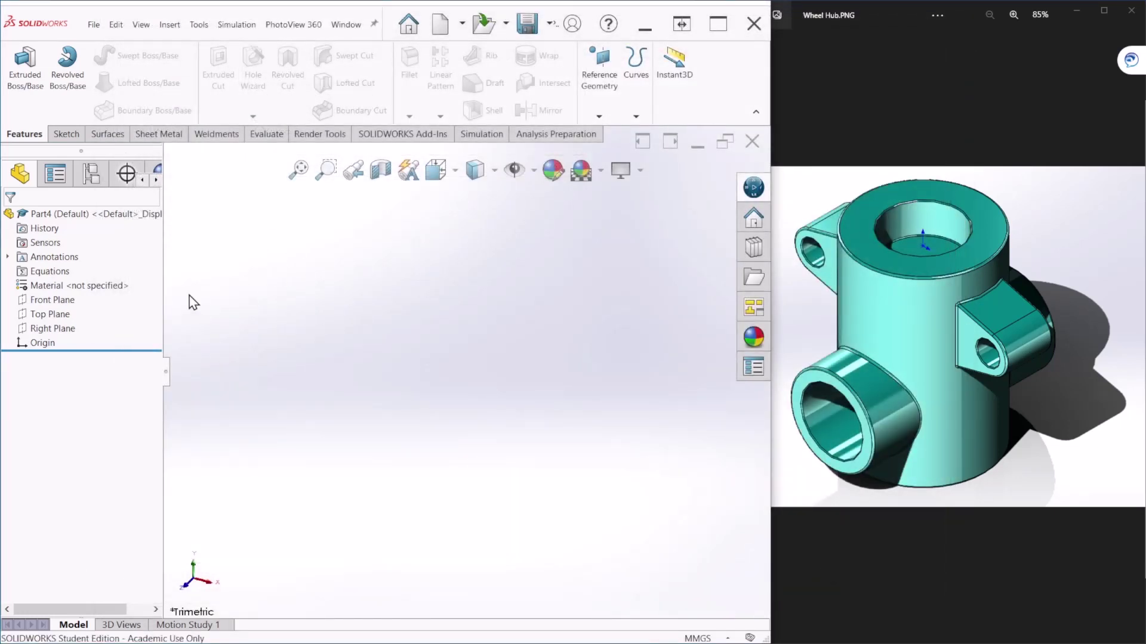
- Start a Front Plane sketch and draw a corner rectangle from the origin
click(62, 301)
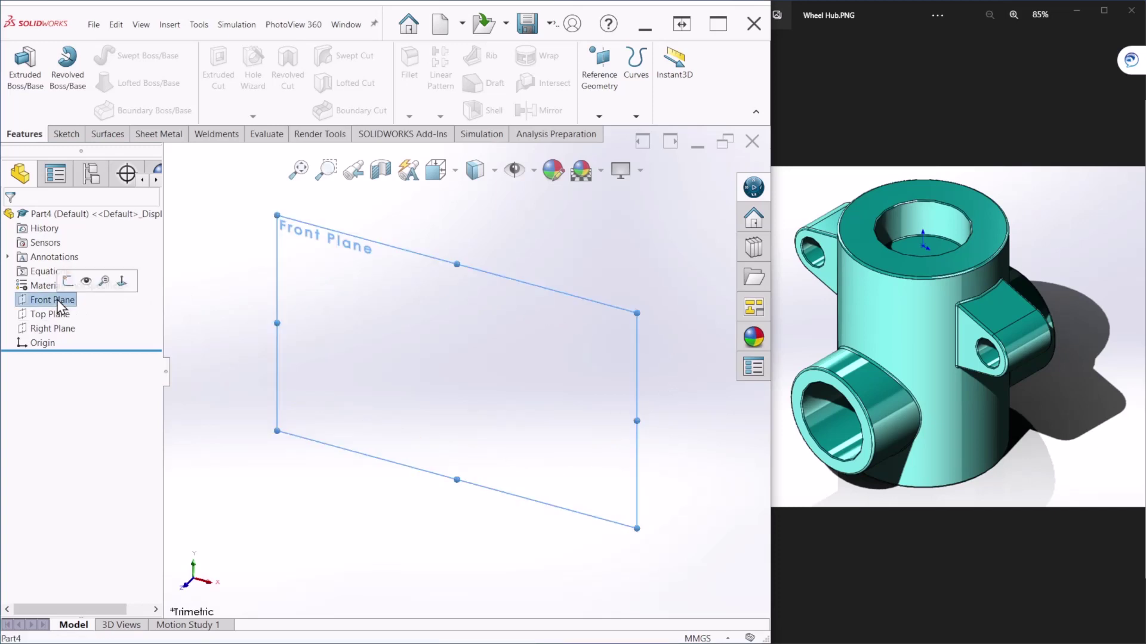
click(68, 281)
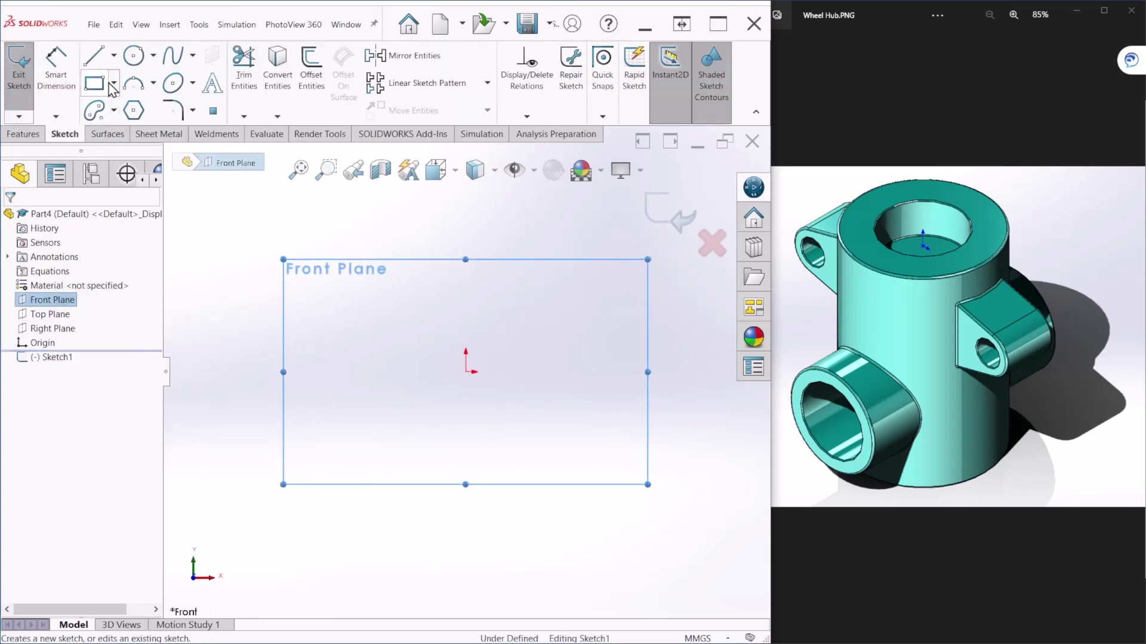
click(95, 85)
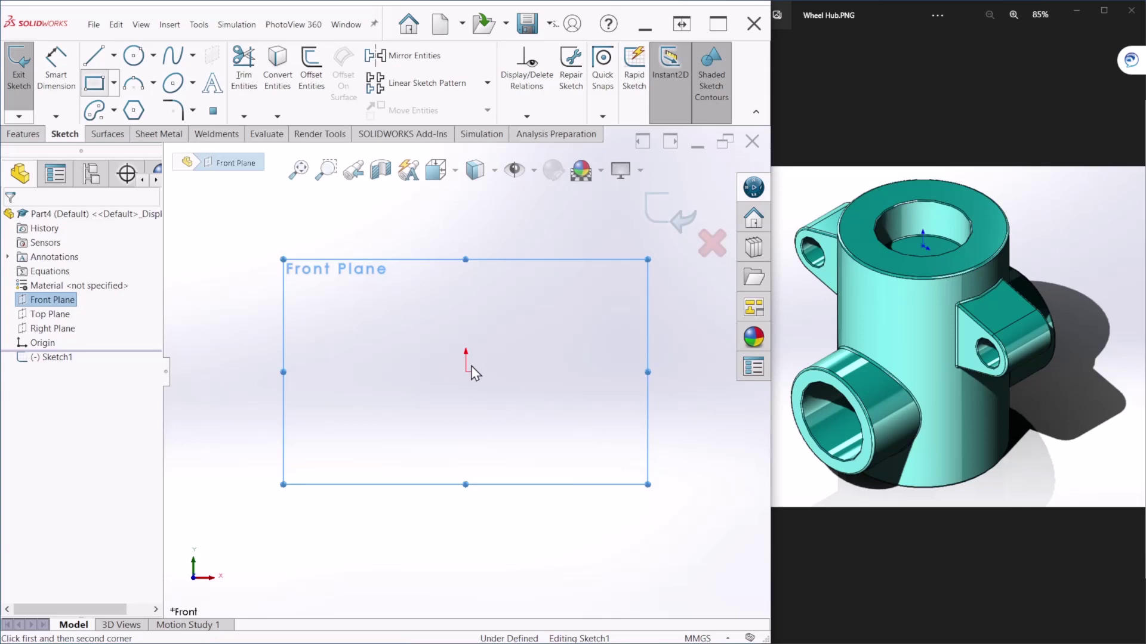
click(466, 371)
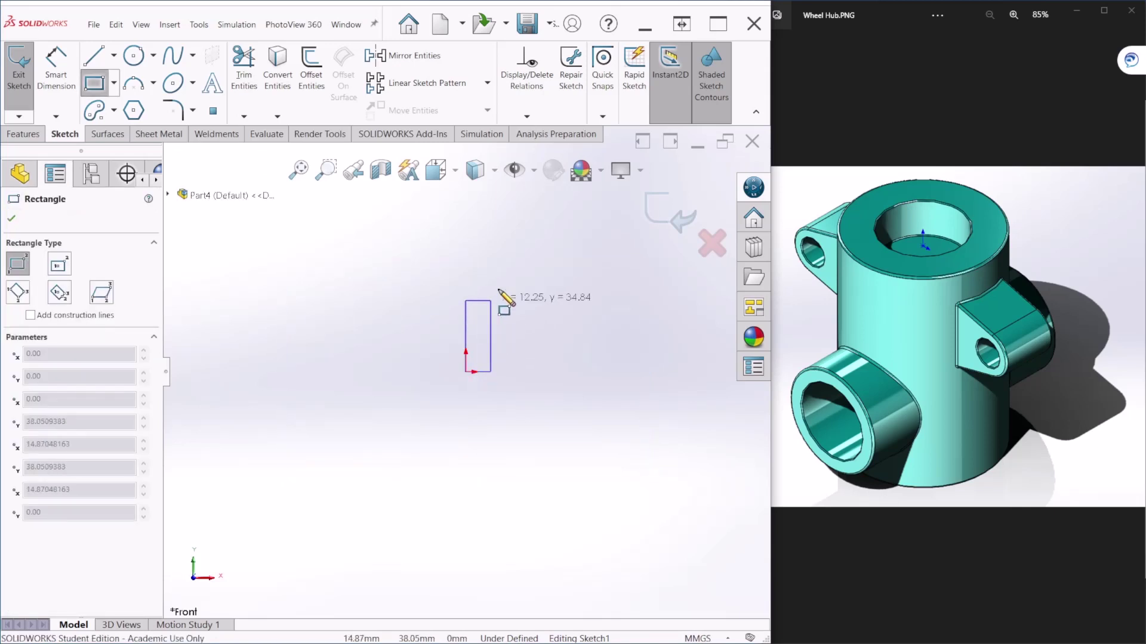
click(521, 222)
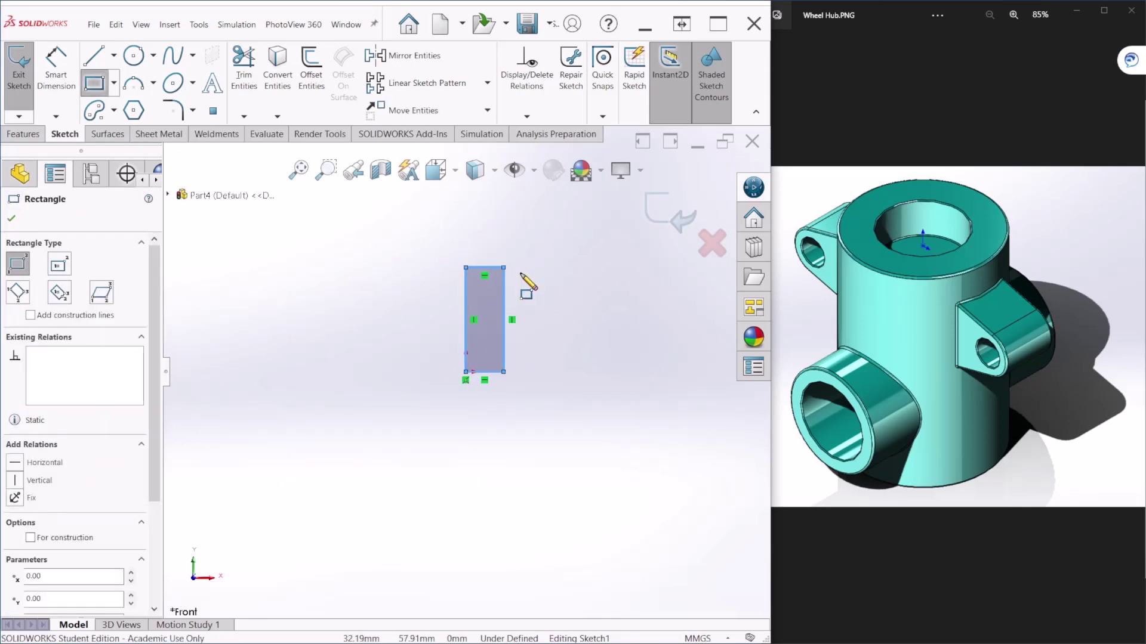
scroll(486, 389, down, 2)
scroll(446, 416, up, 1)
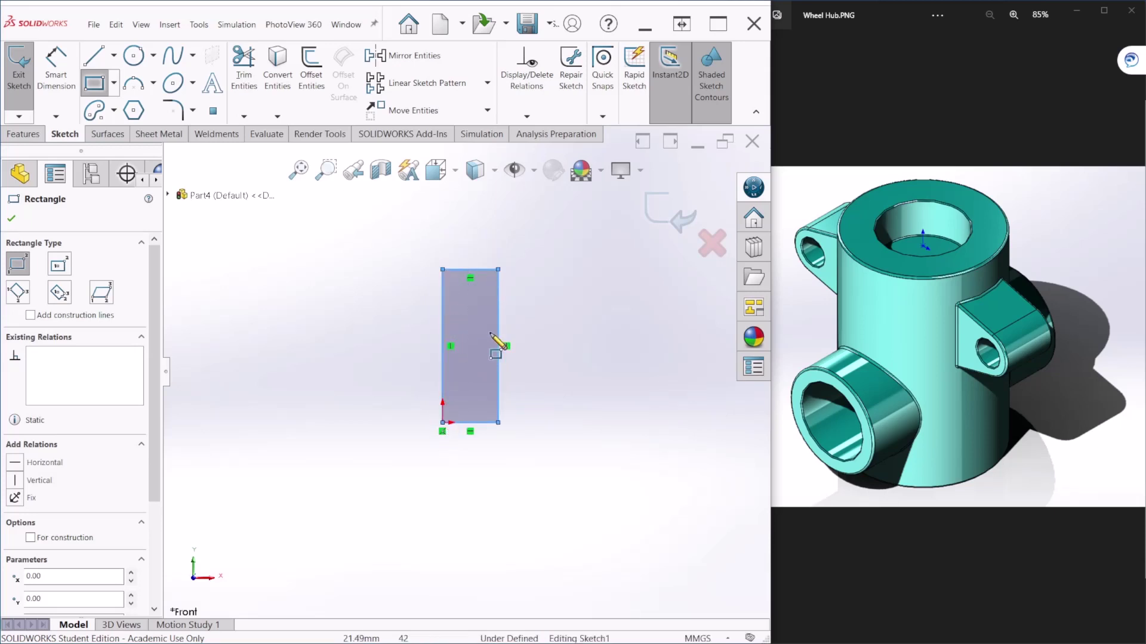
- Dimension the rectangle to 40 mm wide and 120 mm tall
click(57, 63)
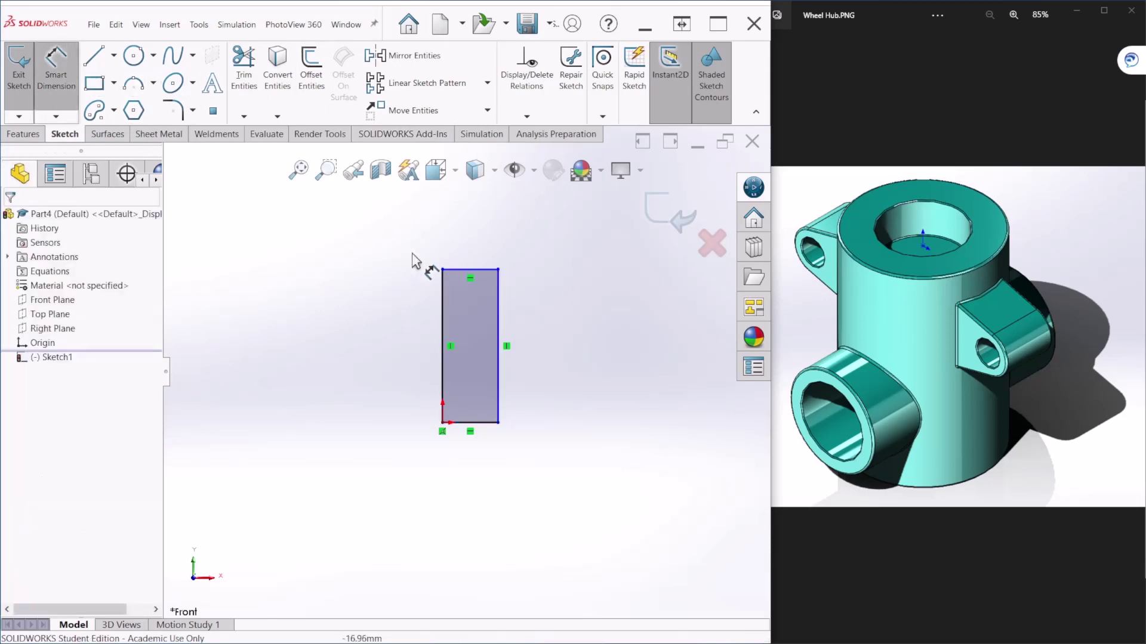
click(472, 270)
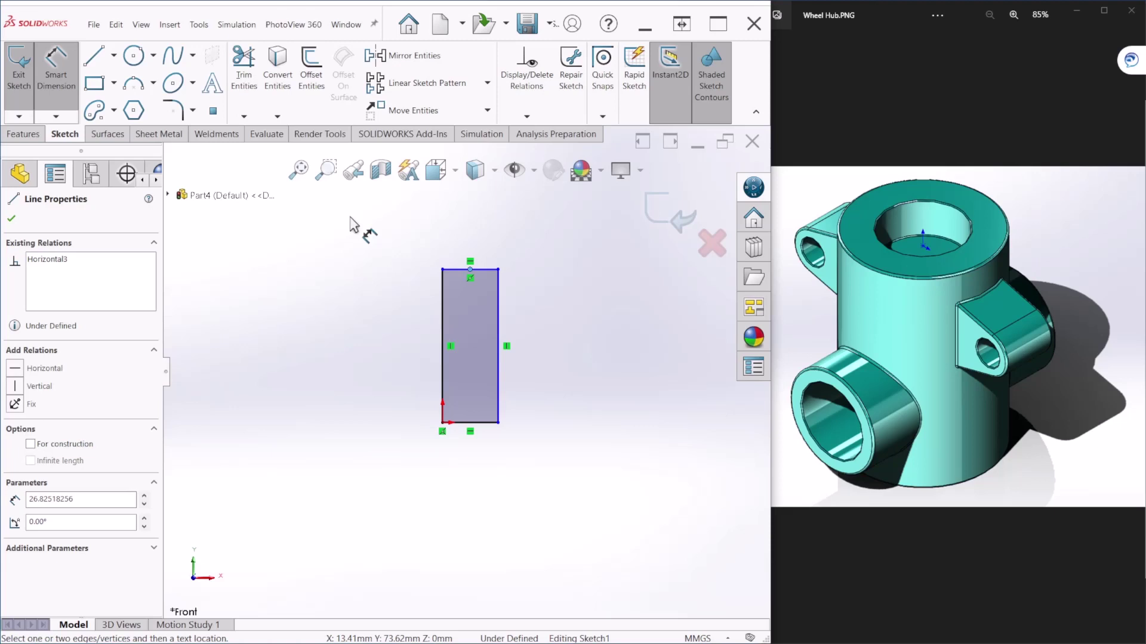
click(510, 287)
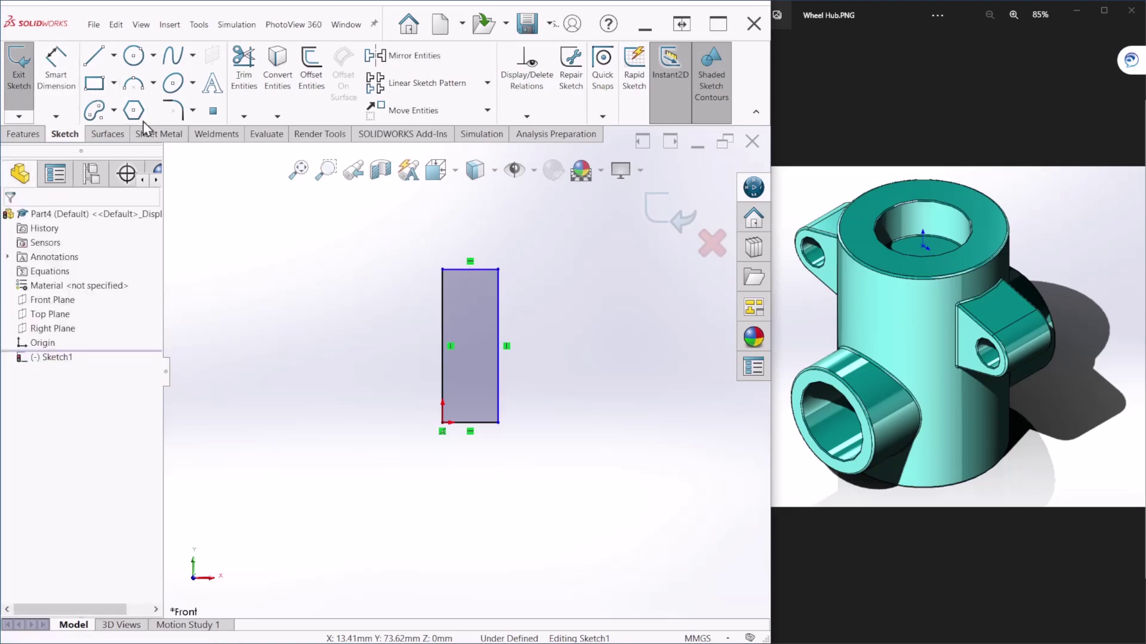
click(60, 77)
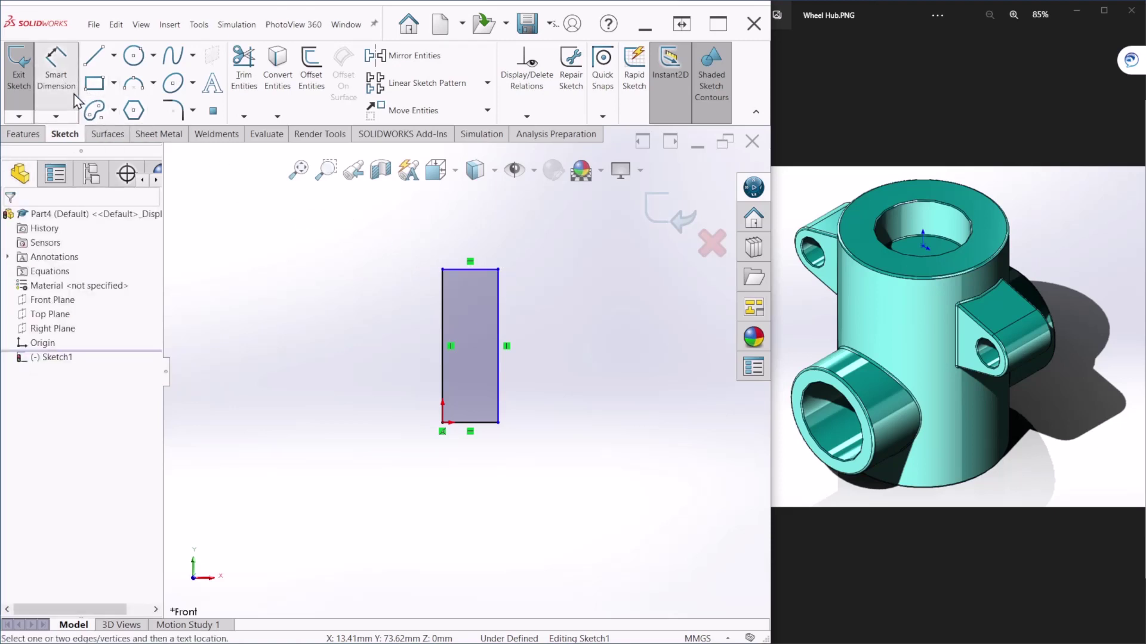
click(488, 276)
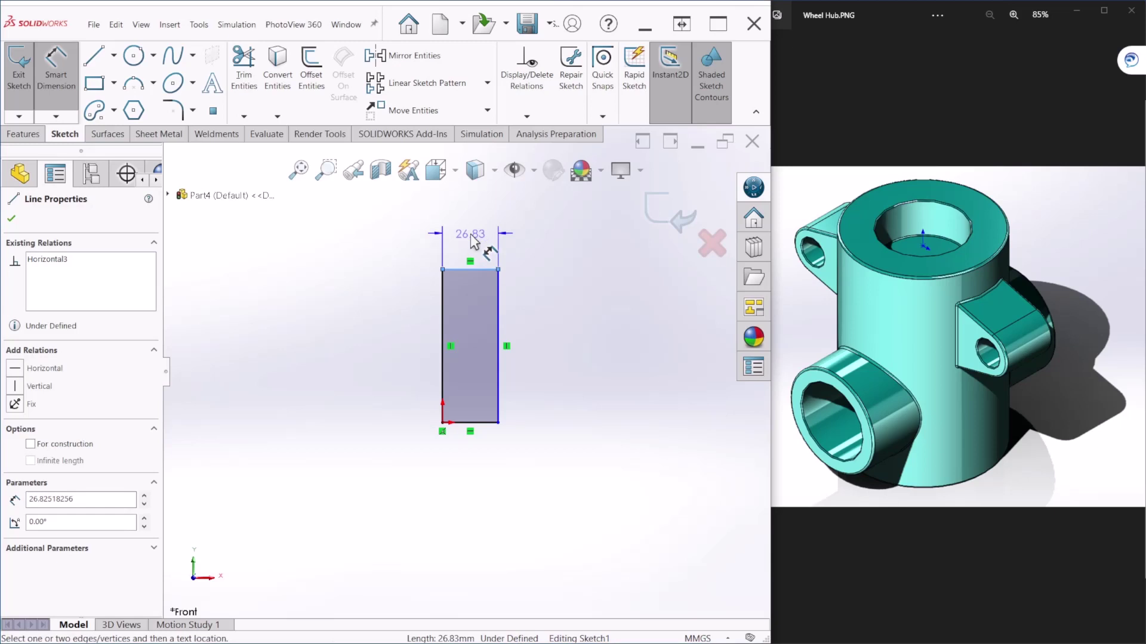
click(475, 241)
text(4)
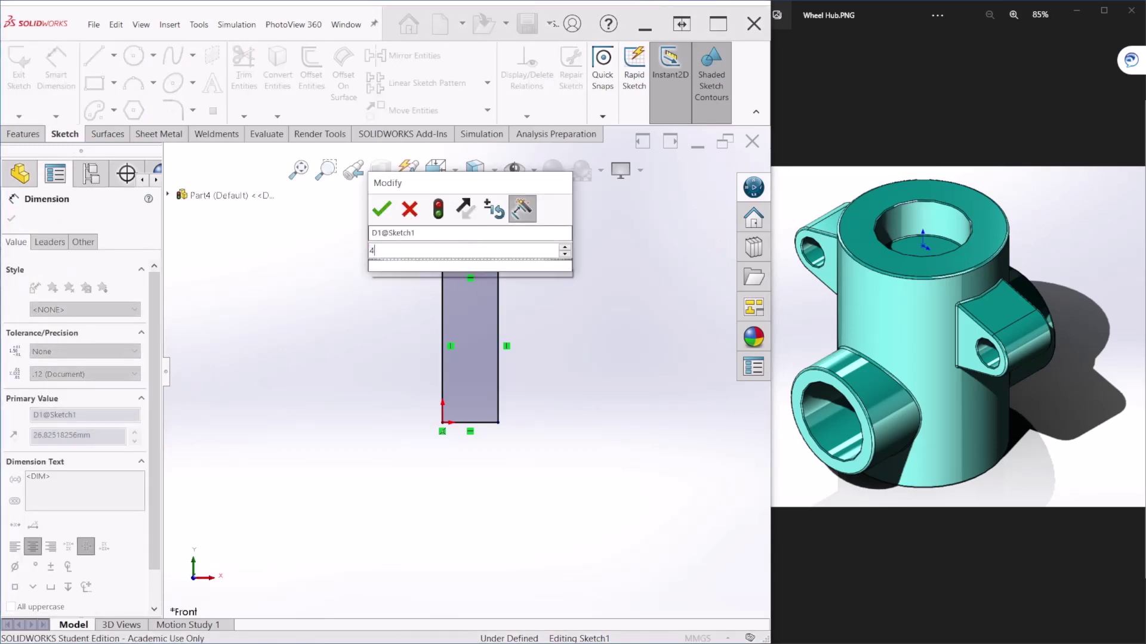
text(0)
key(Return)
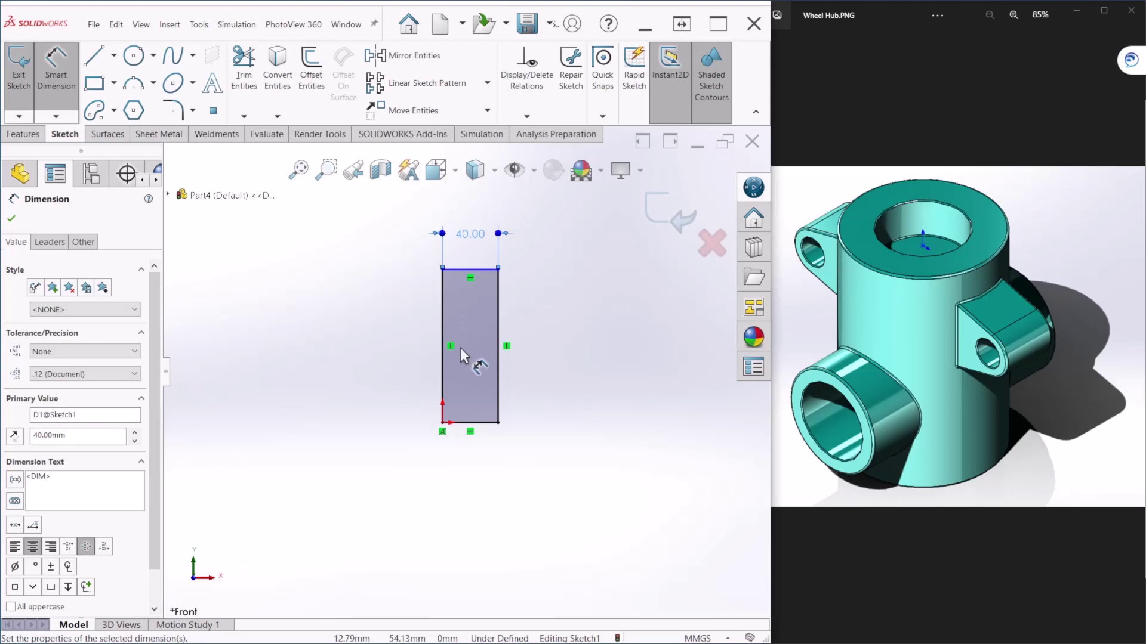
click(497, 323)
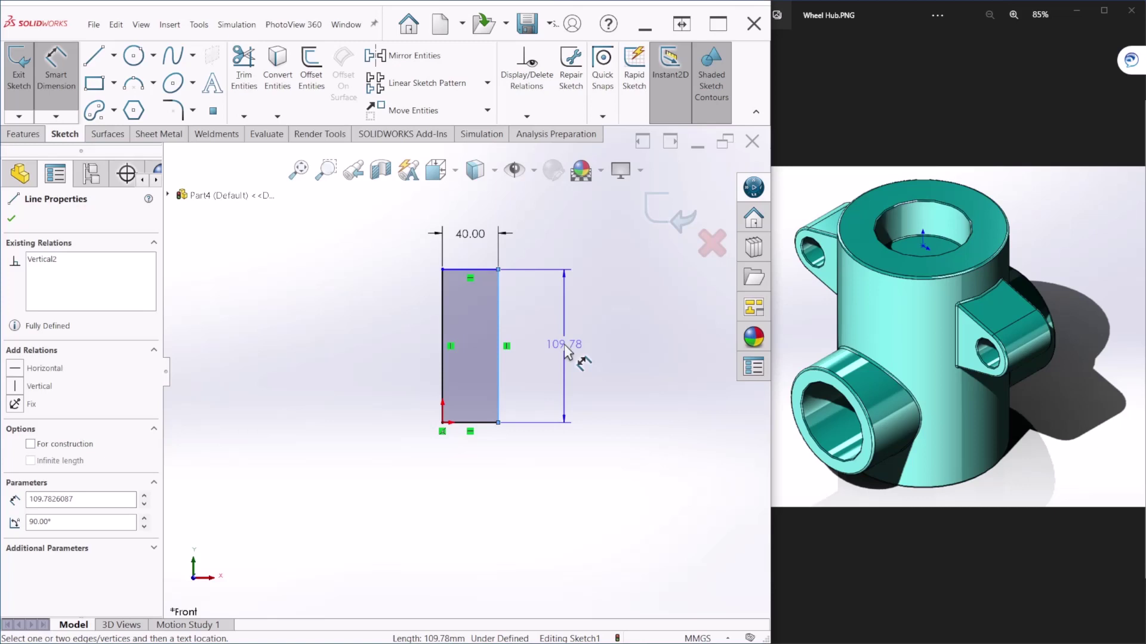
click(565, 351)
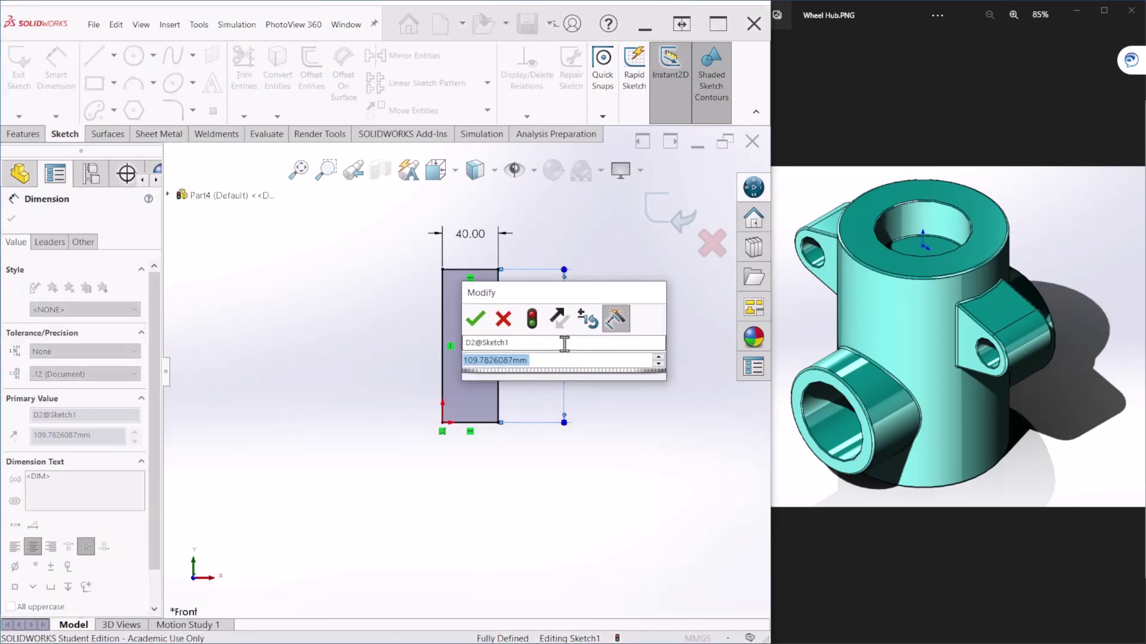
text(120)
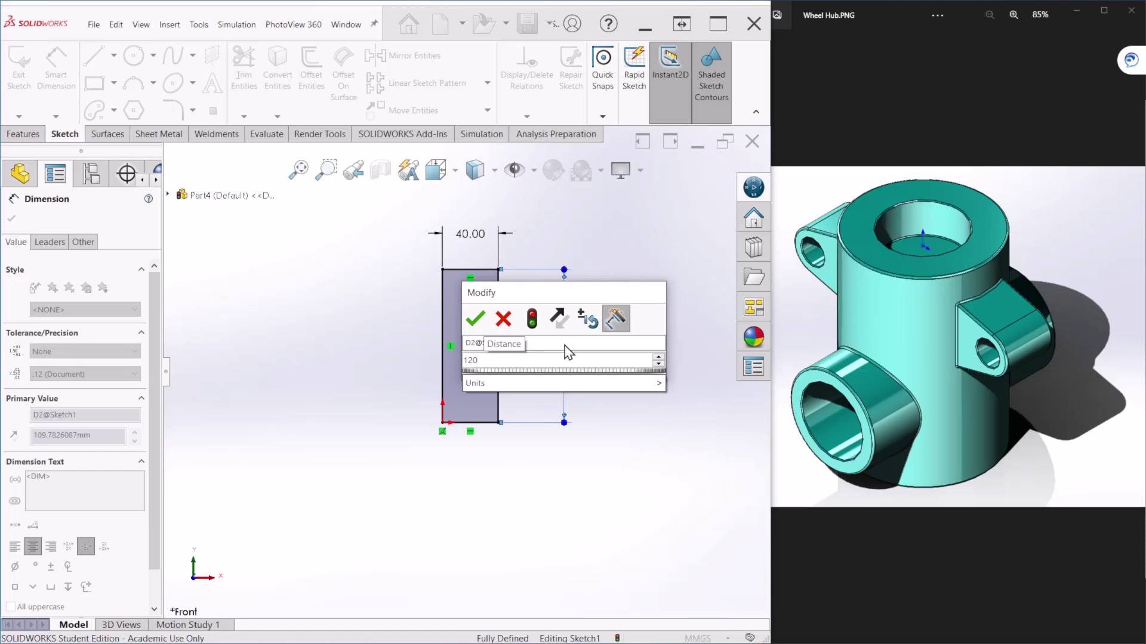
key(Return)
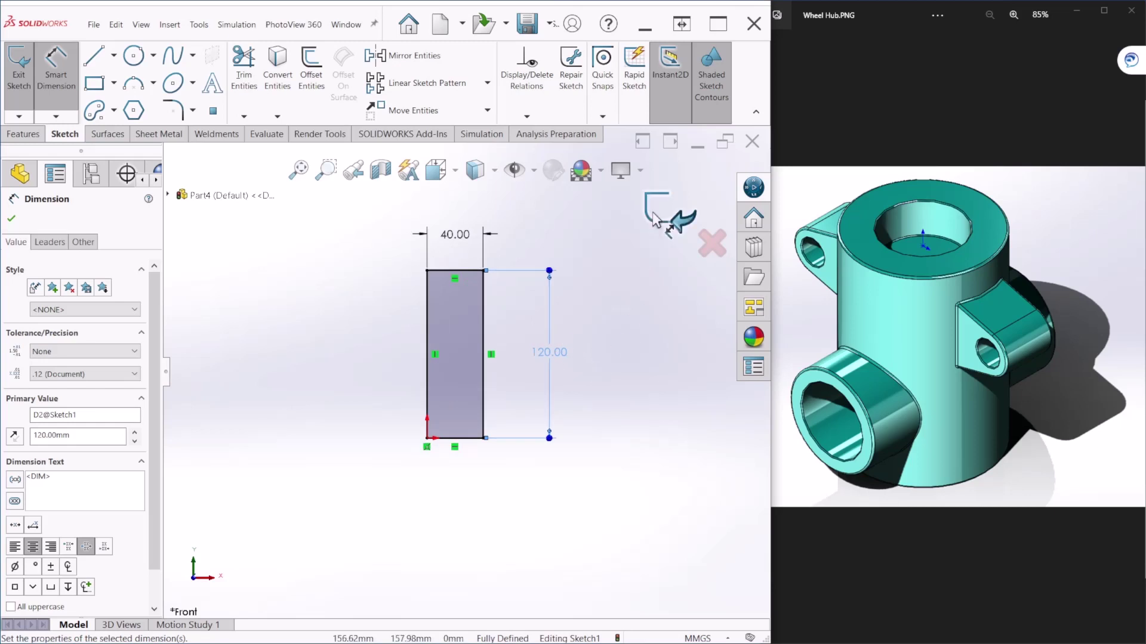
- Revolve the rectangle 360° about its left edge into a solid cylinder
click(672, 216)
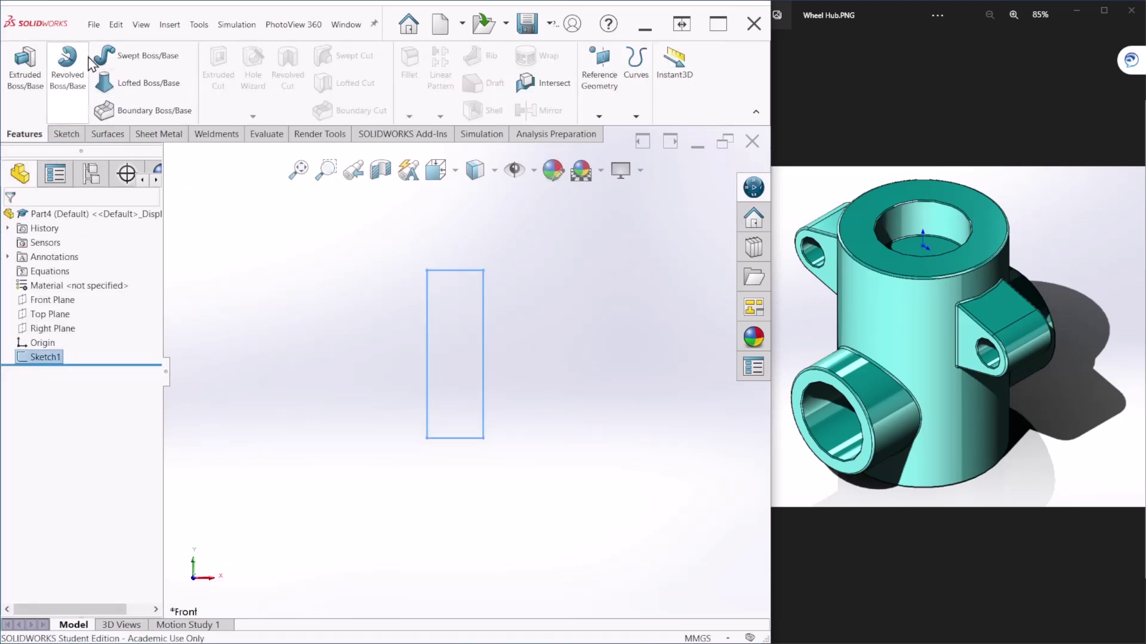
click(68, 66)
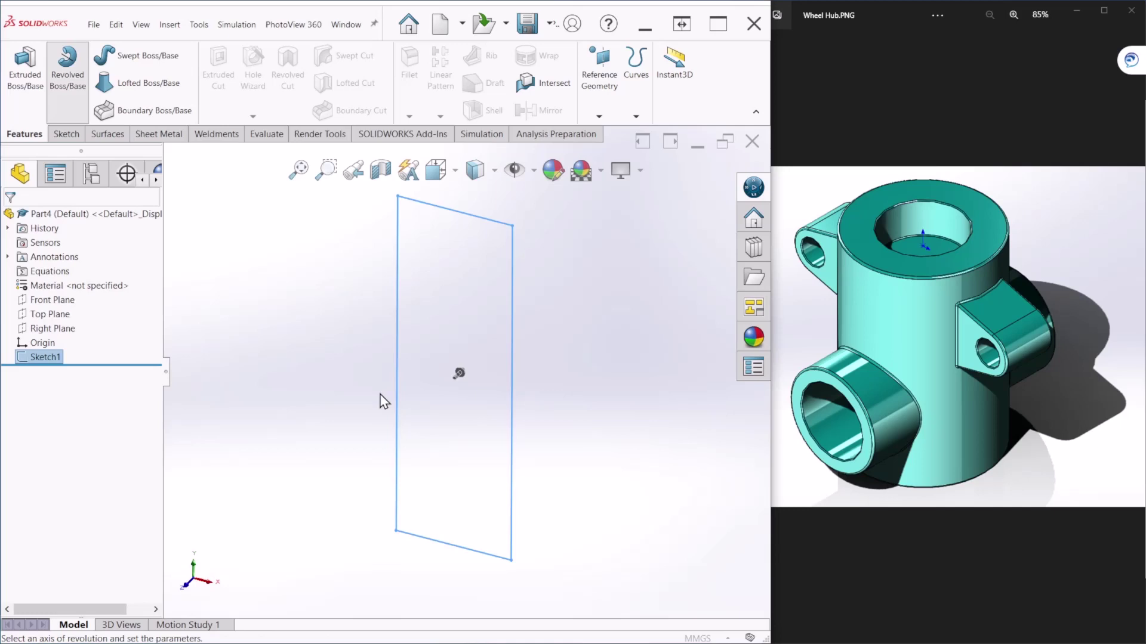
click(79, 267)
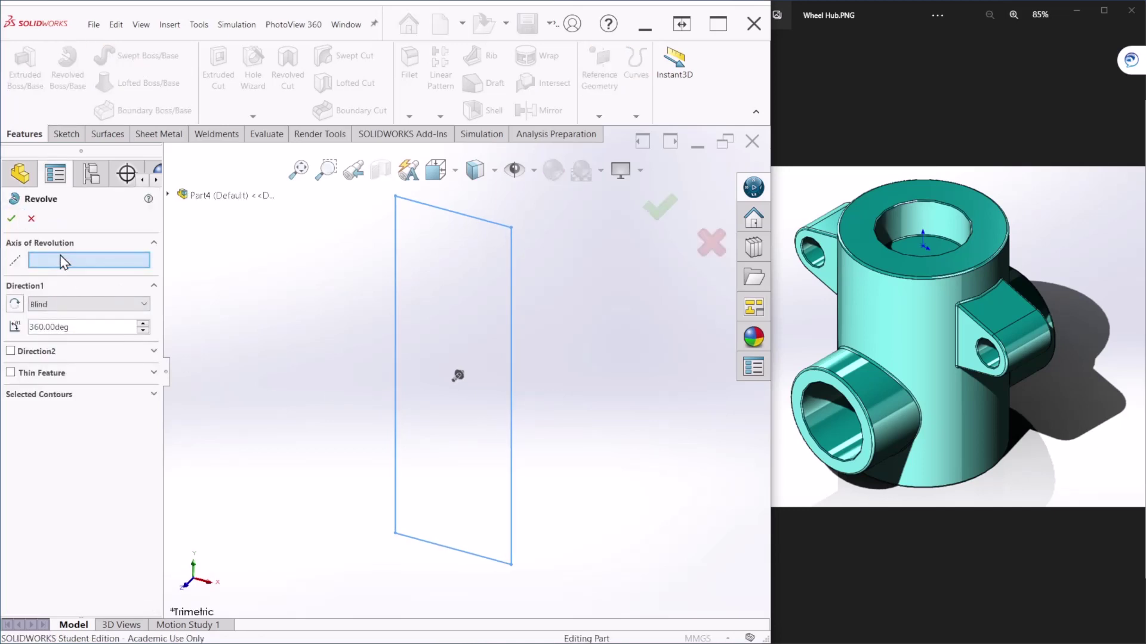
click(395, 242)
scroll(418, 397, up, 3)
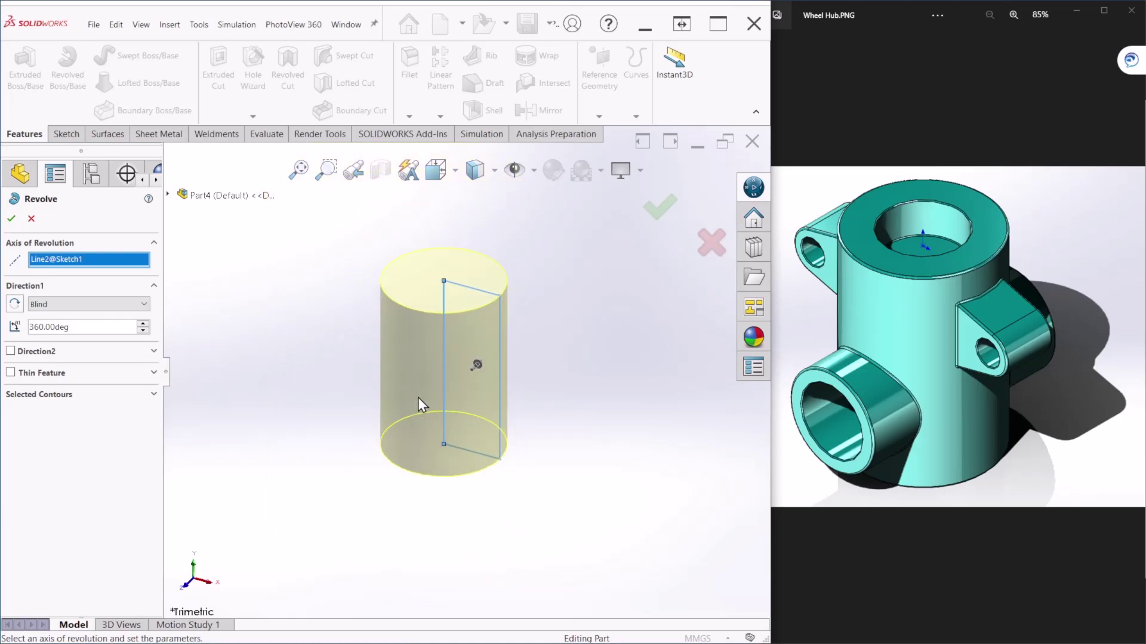
click(657, 209)
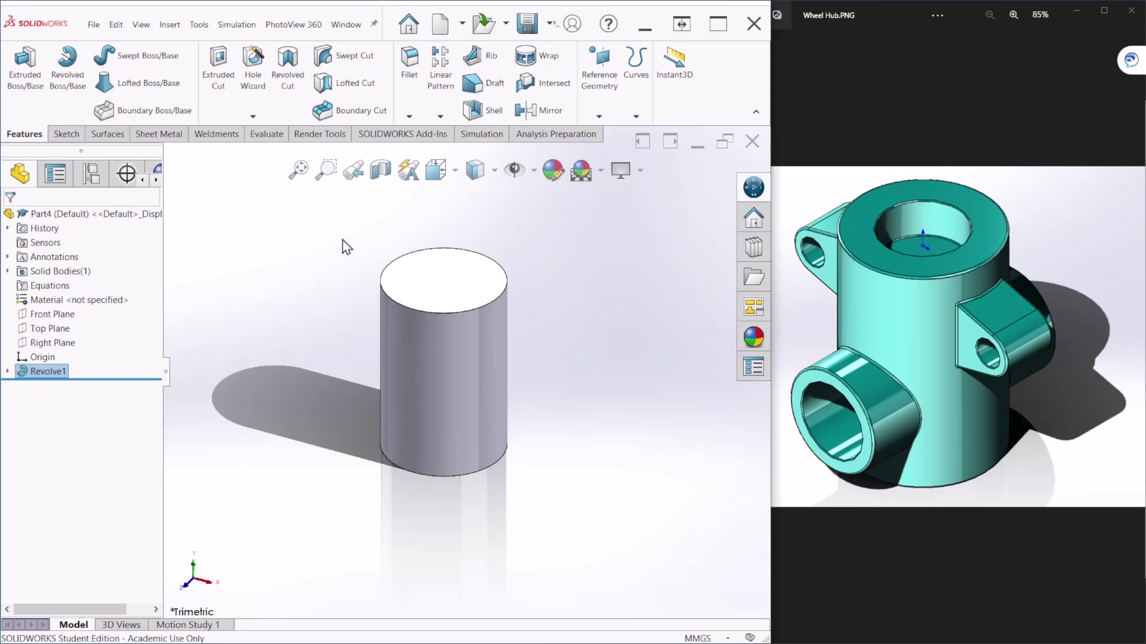
- Start a Front Plane sketch with a vertical centerline through the origin spanning the cylinder
click(68, 316)
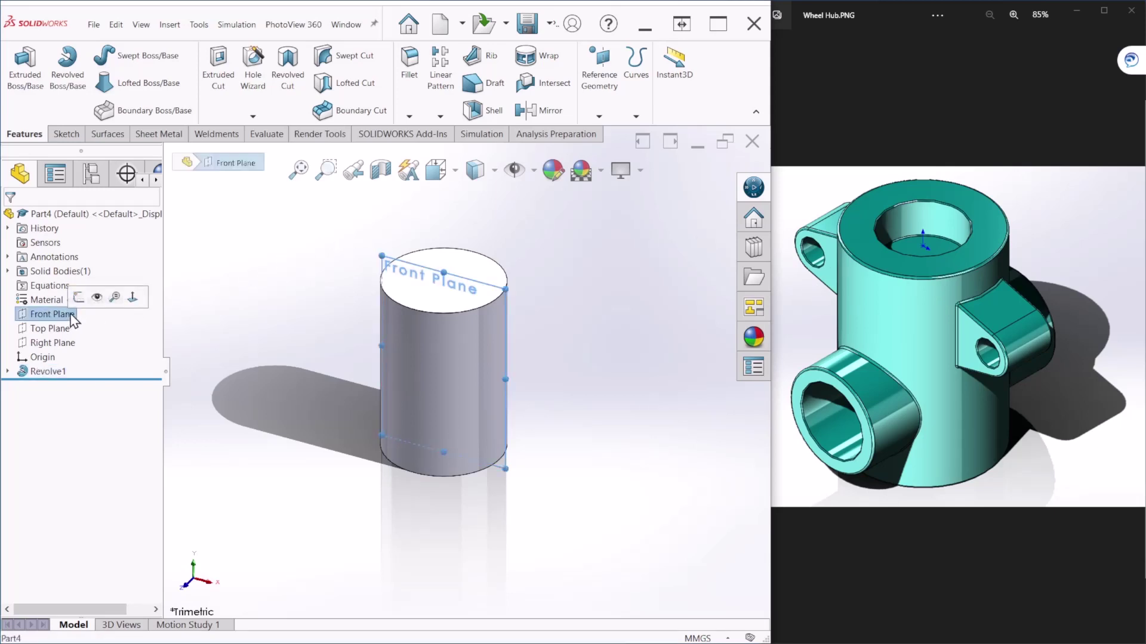
click(77, 298)
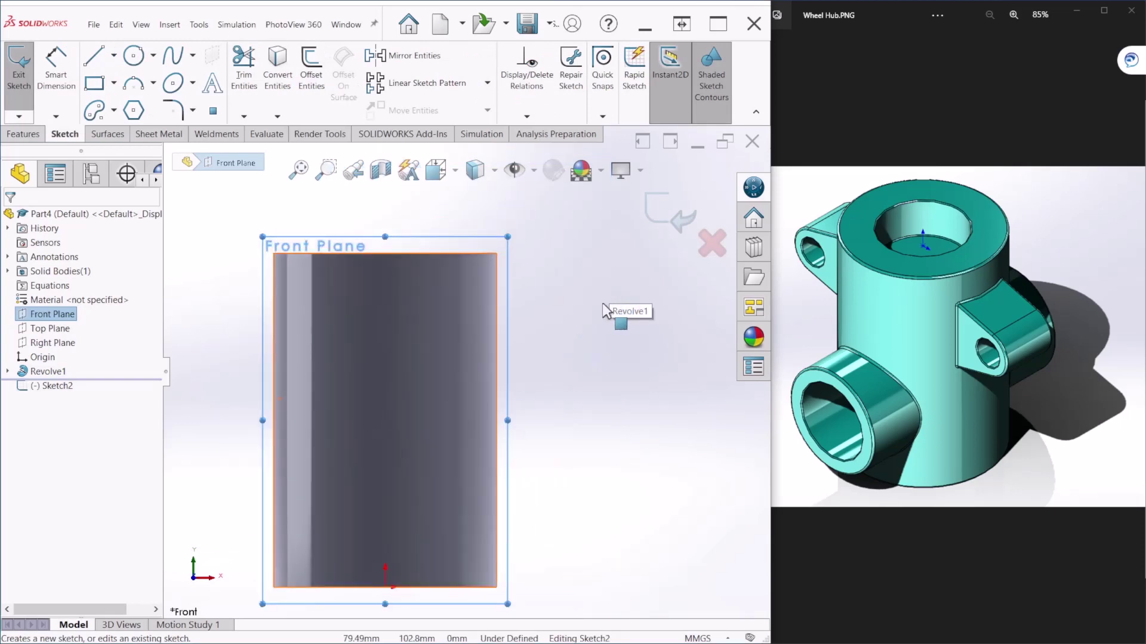
click(114, 57)
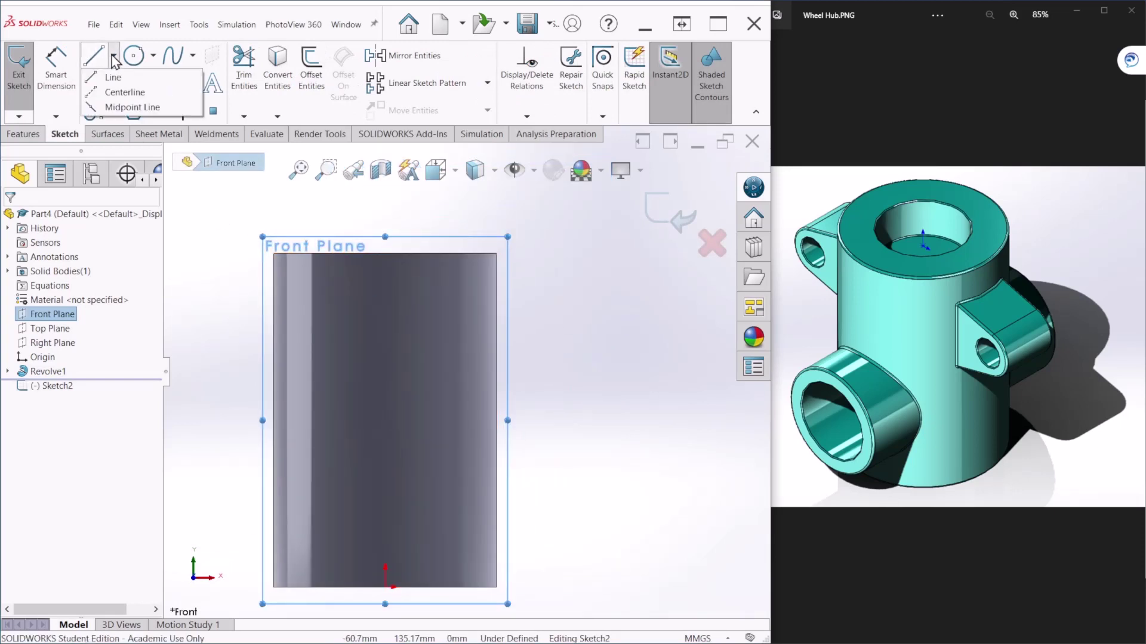
click(127, 94)
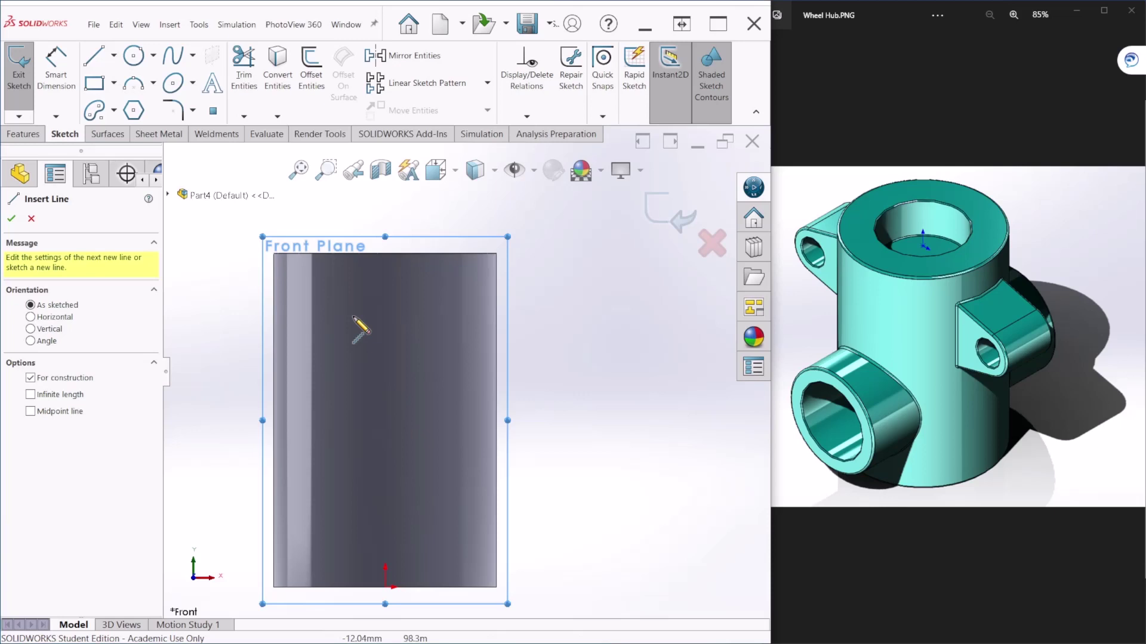
scroll(370, 328, up, 2)
click(419, 477)
click(419, 271)
click(419, 243)
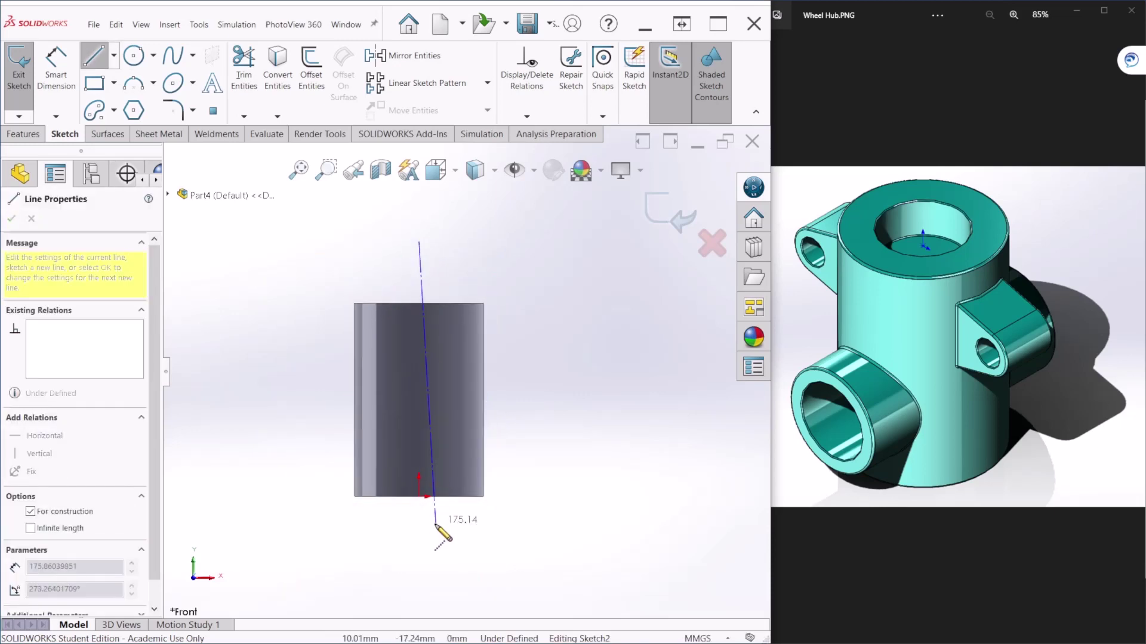
click(419, 565)
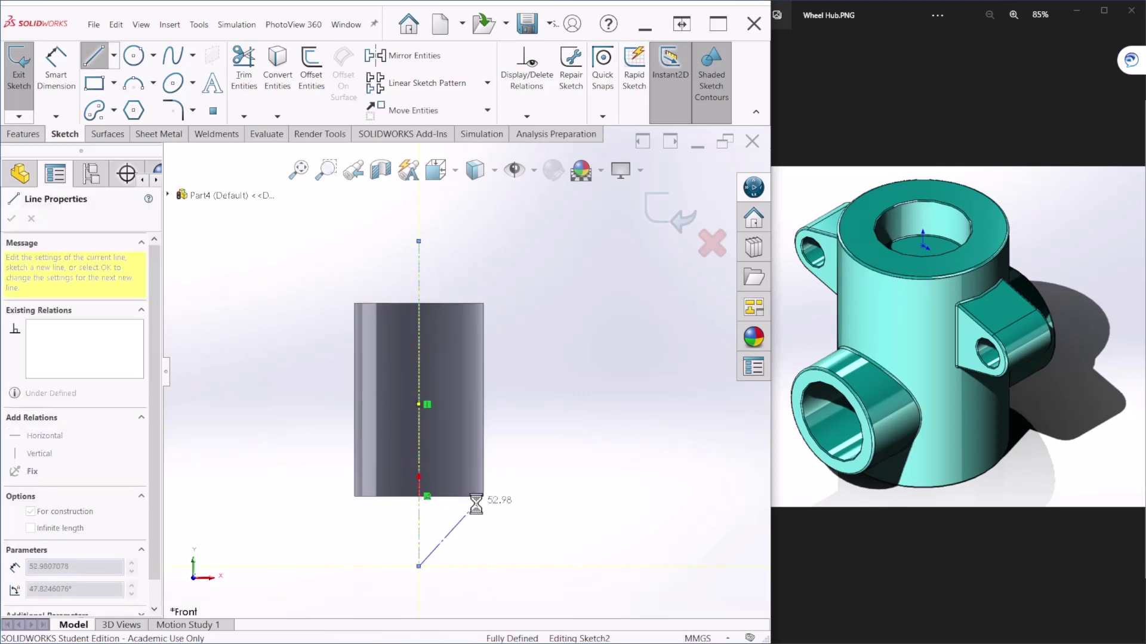
key(Escape)
scroll(552, 400, down, 2)
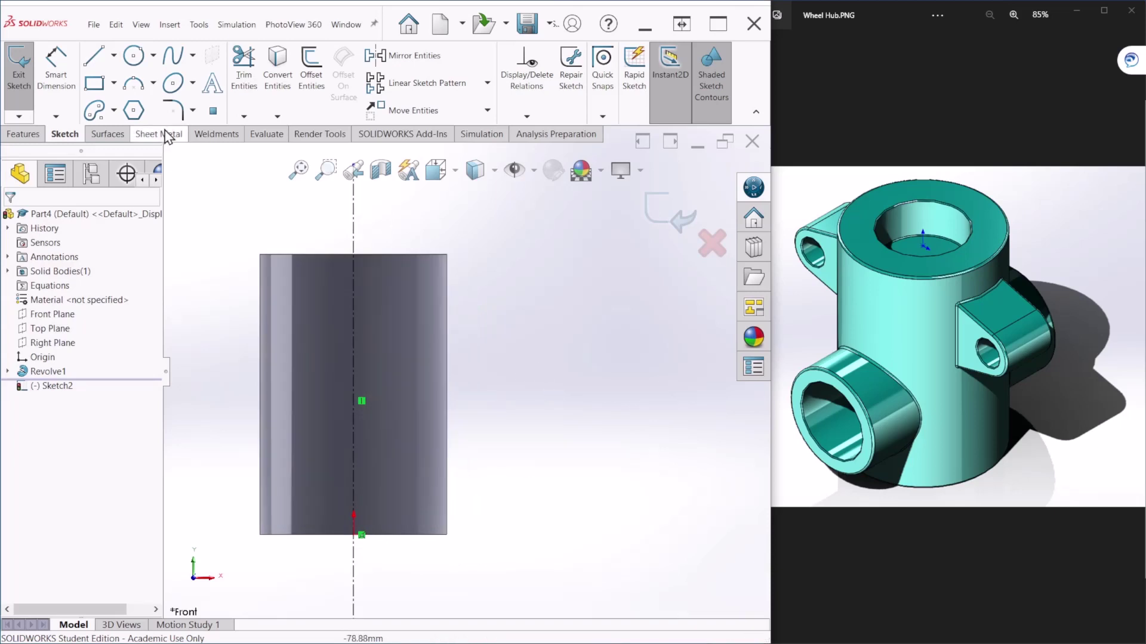
- Draw a horizontal centerline across the cylinder
click(134, 55)
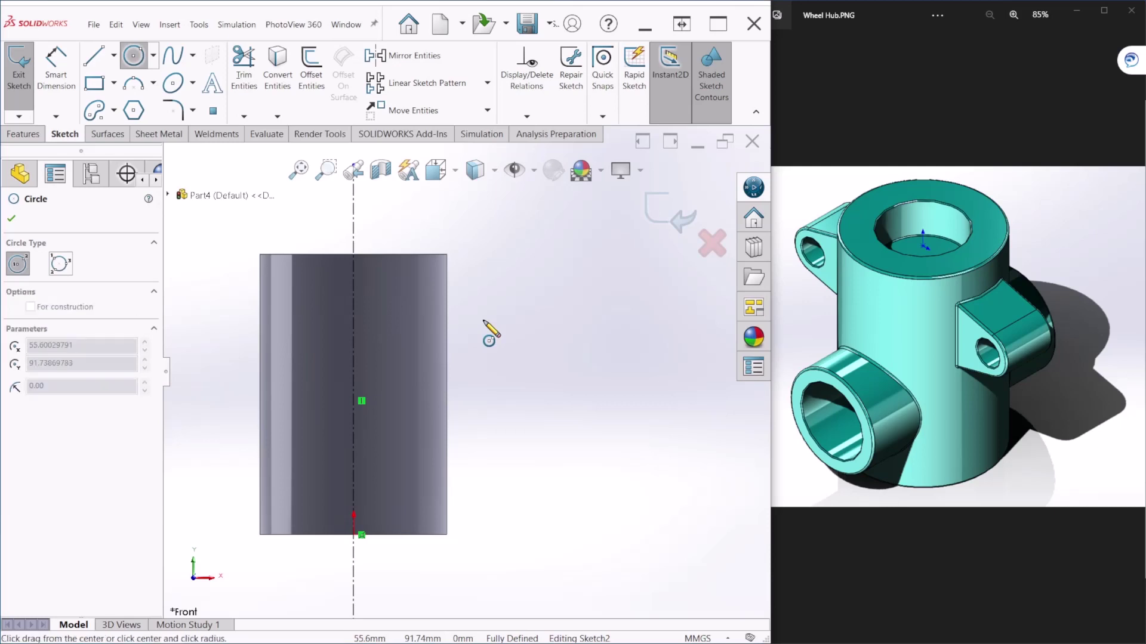
key(Escape)
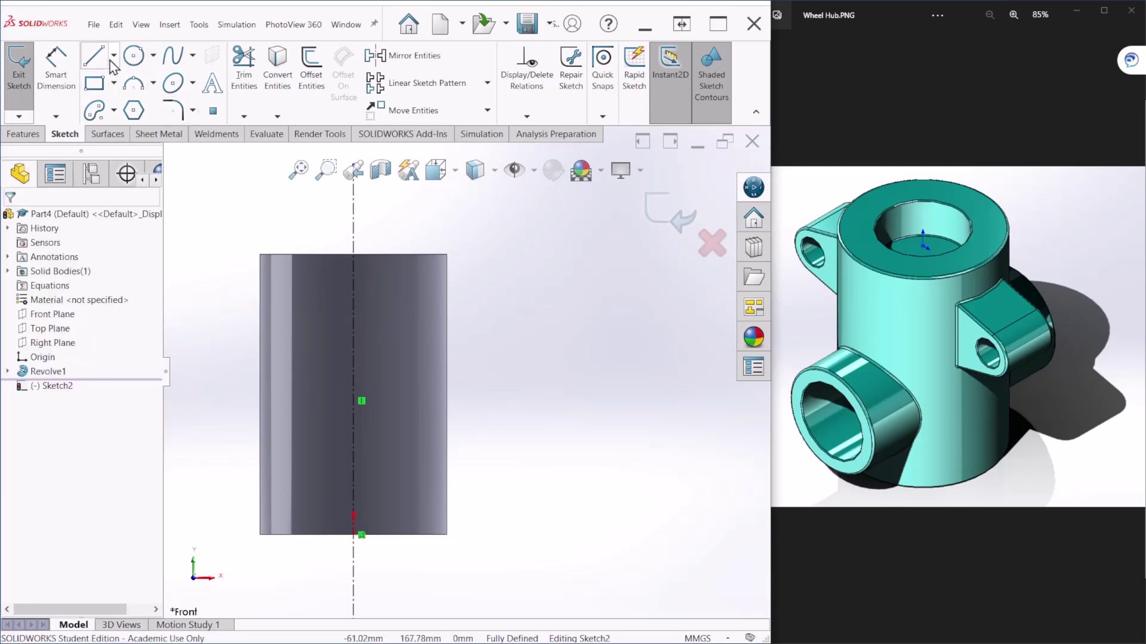
click(114, 55)
click(125, 92)
click(208, 327)
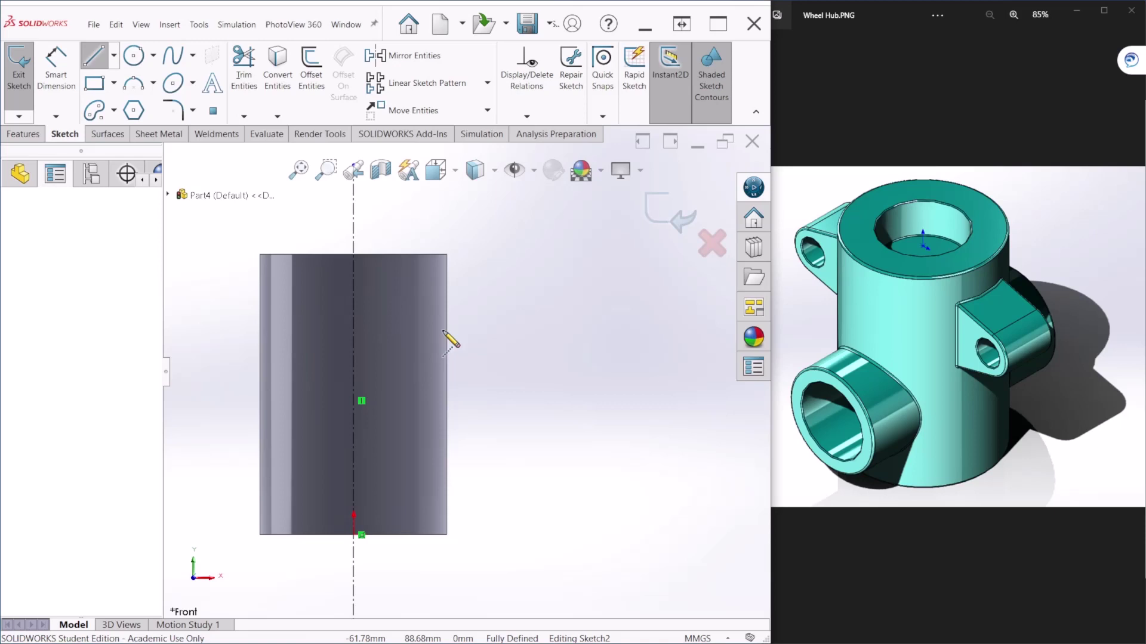
click(521, 327)
key(Escape)
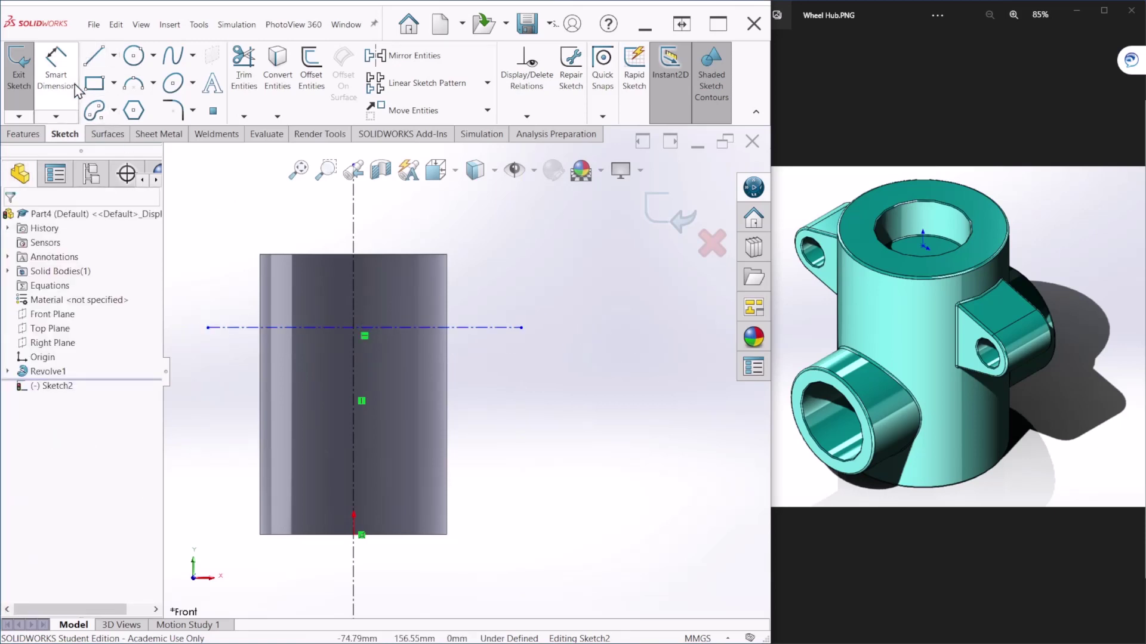
- Draw a circle right of the cylinder and dimension it Ø25 mm
click(128, 58)
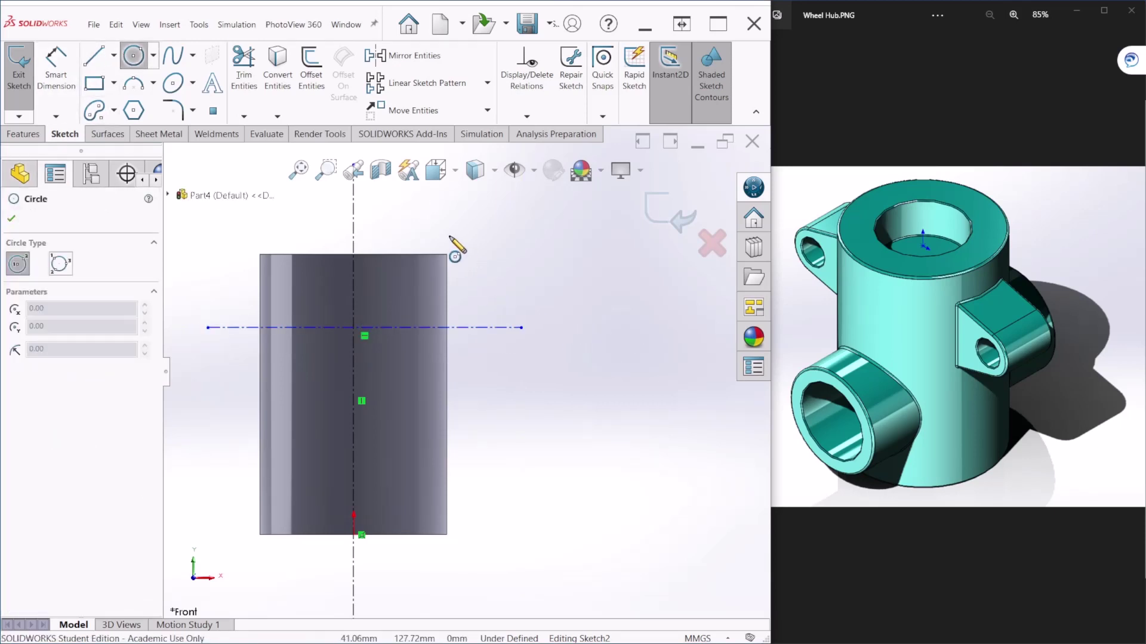
click(486, 270)
click(507, 289)
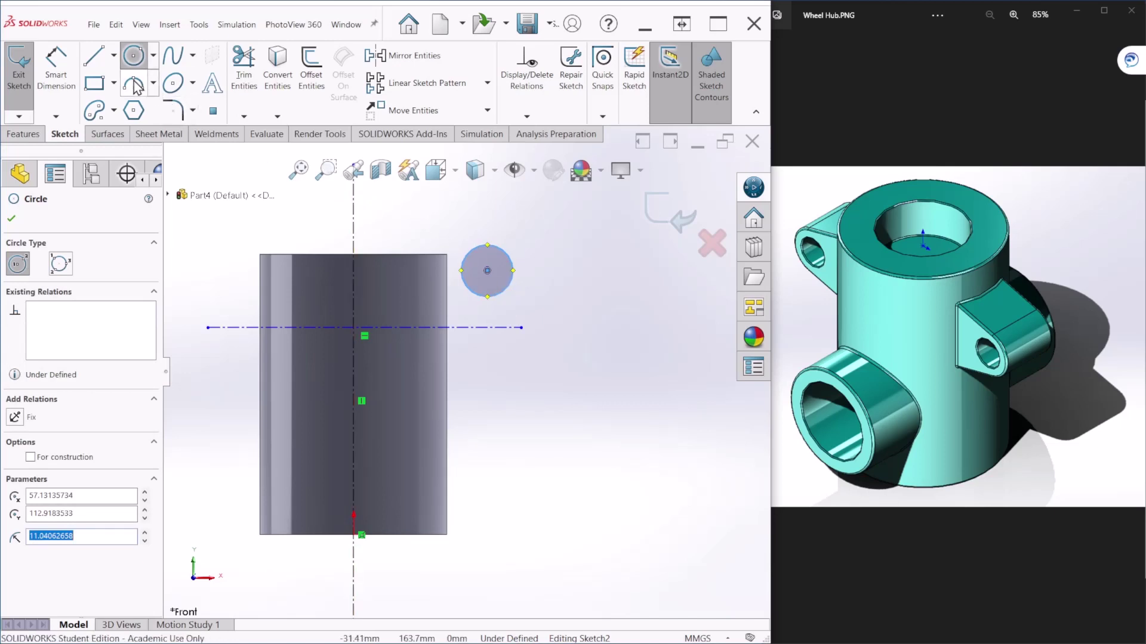
click(71, 68)
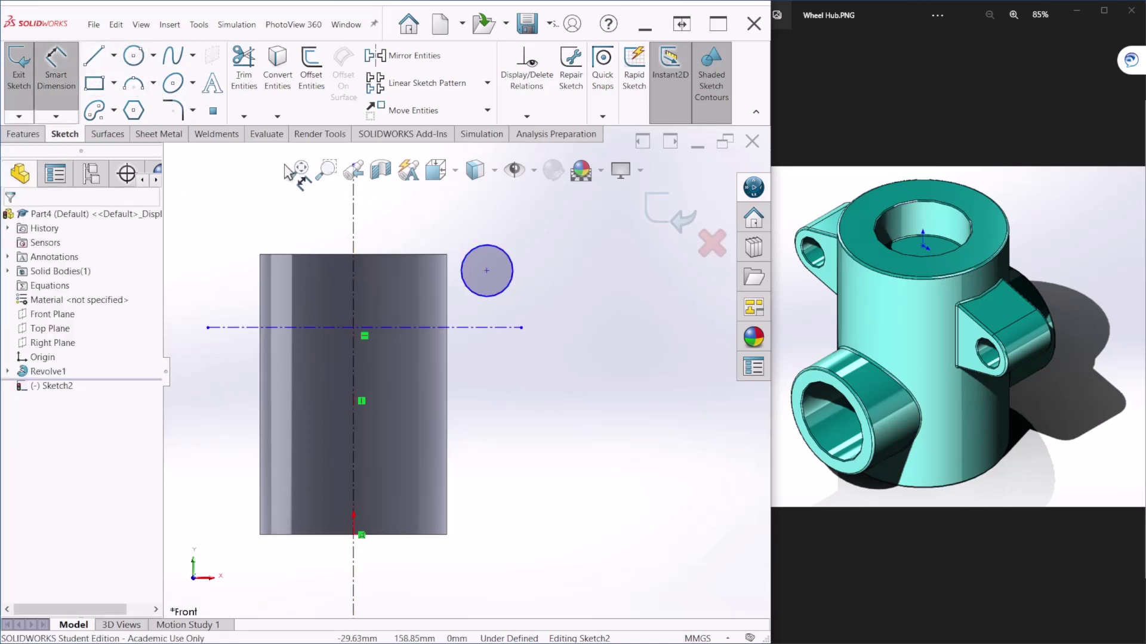
click(502, 251)
click(536, 234)
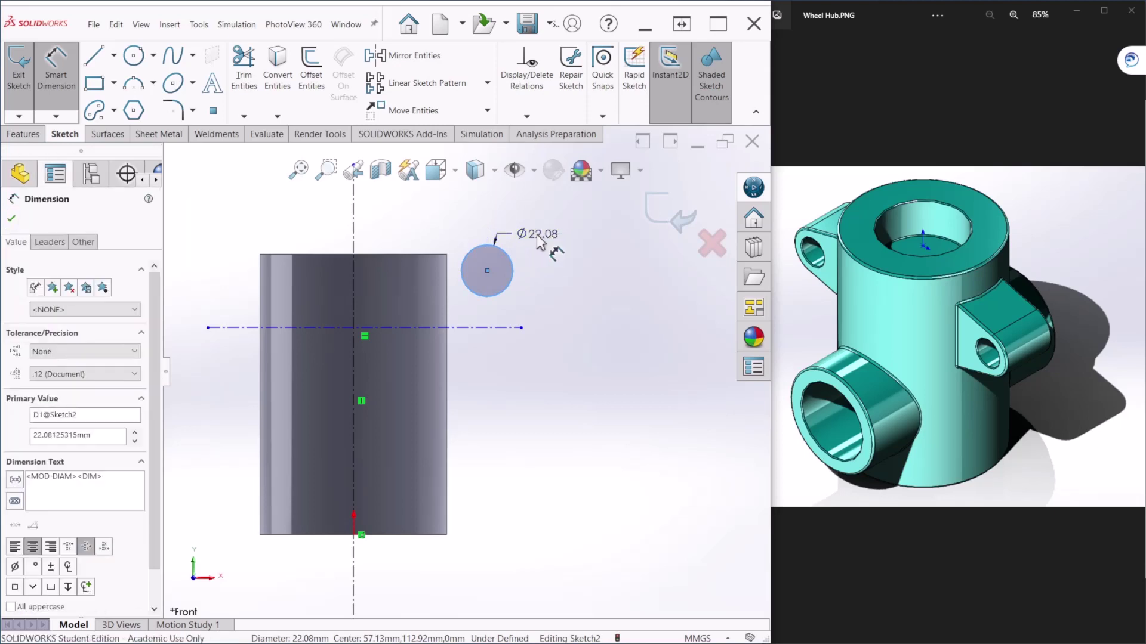
text(25)
key(Return)
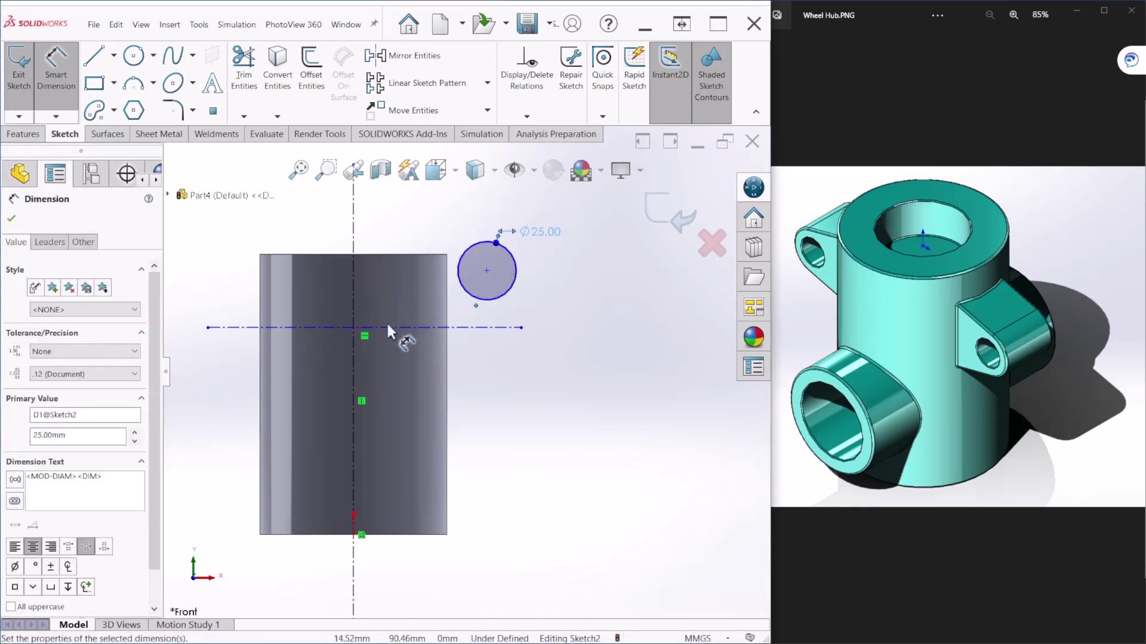
- Place the horizontal centerline 30 mm below the top, with the circle centre on it (0 offset)
click(388, 327)
click(395, 254)
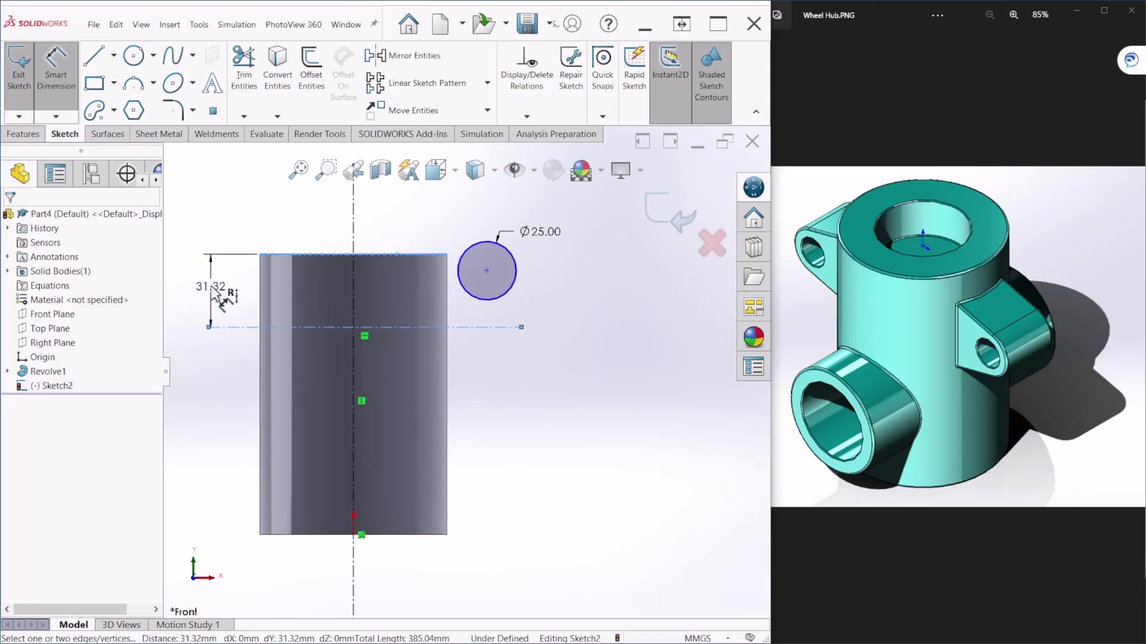
click(213, 292)
text(30)
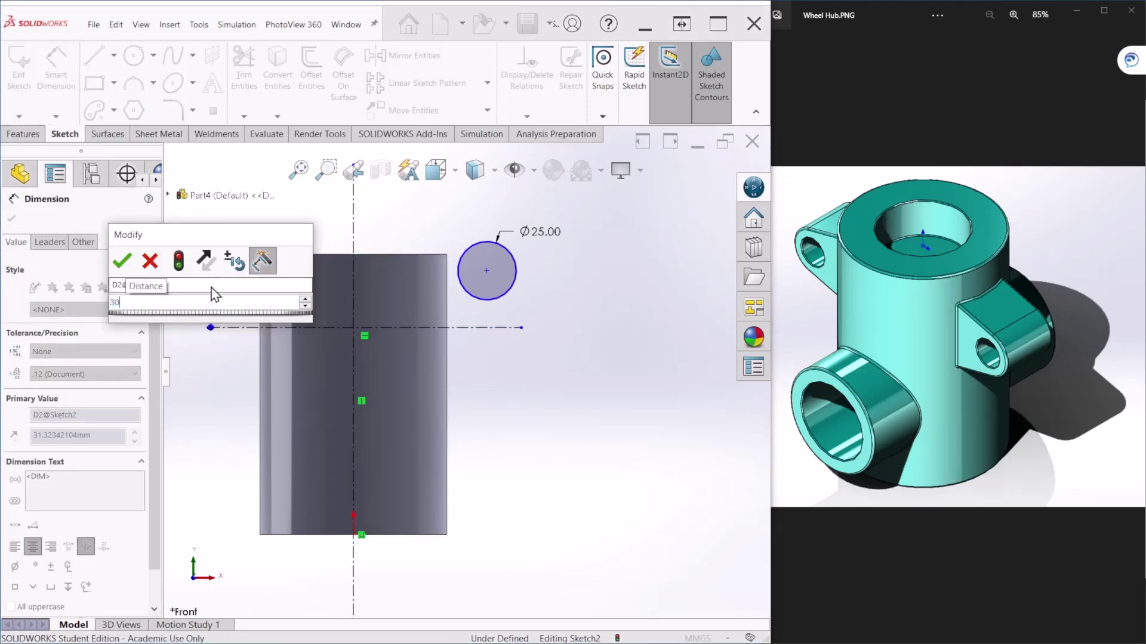
key(Return)
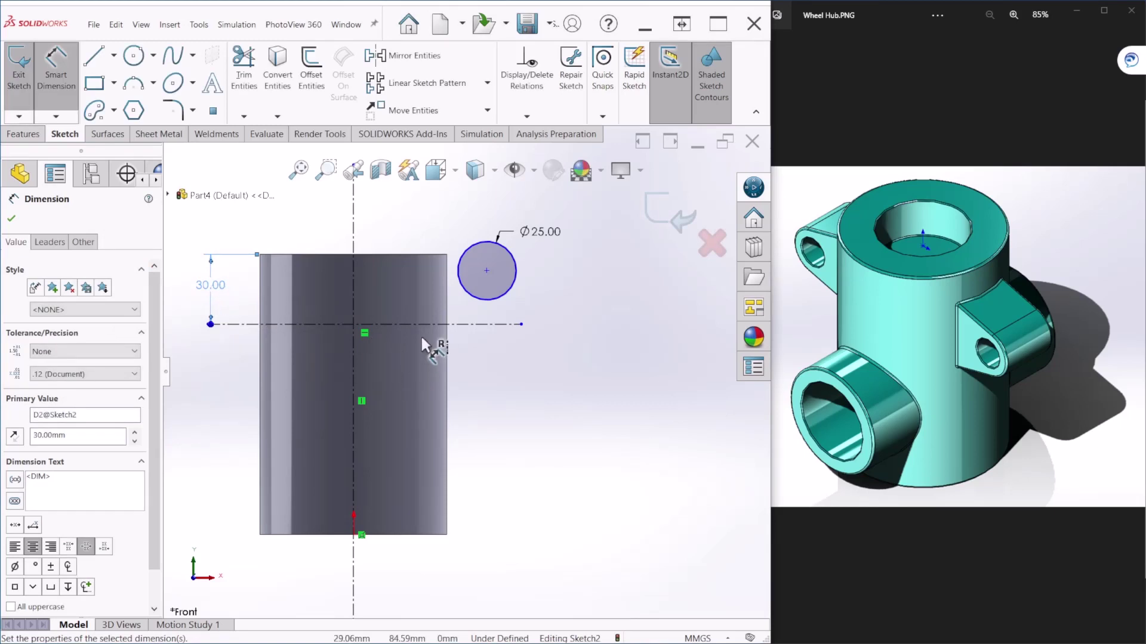
scroll(512, 277, down, 2)
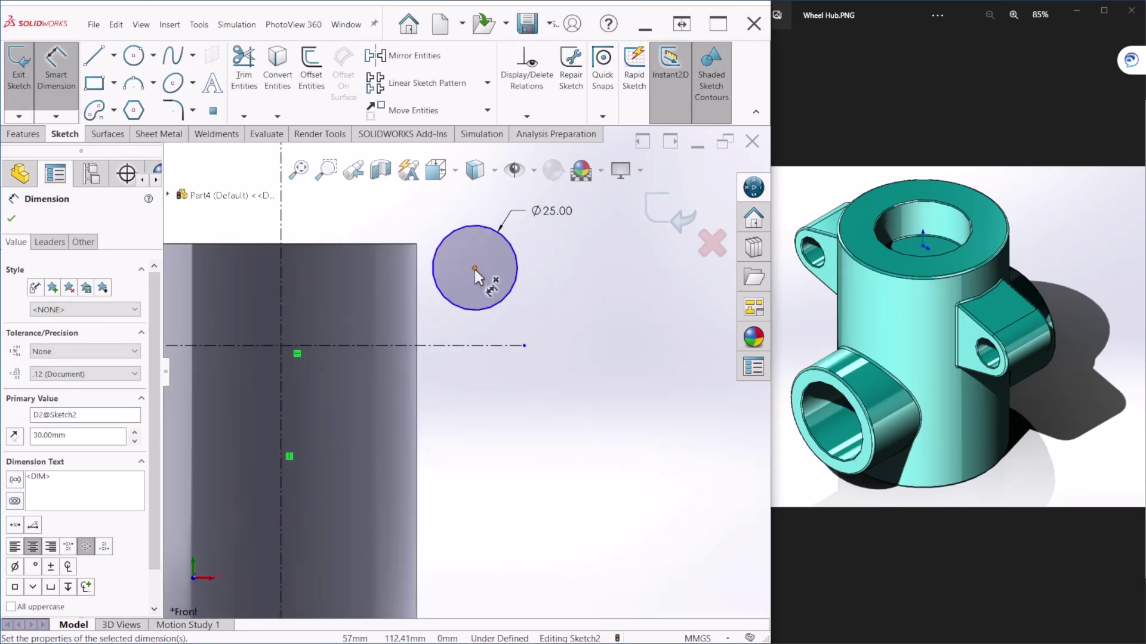
click(475, 268)
click(486, 345)
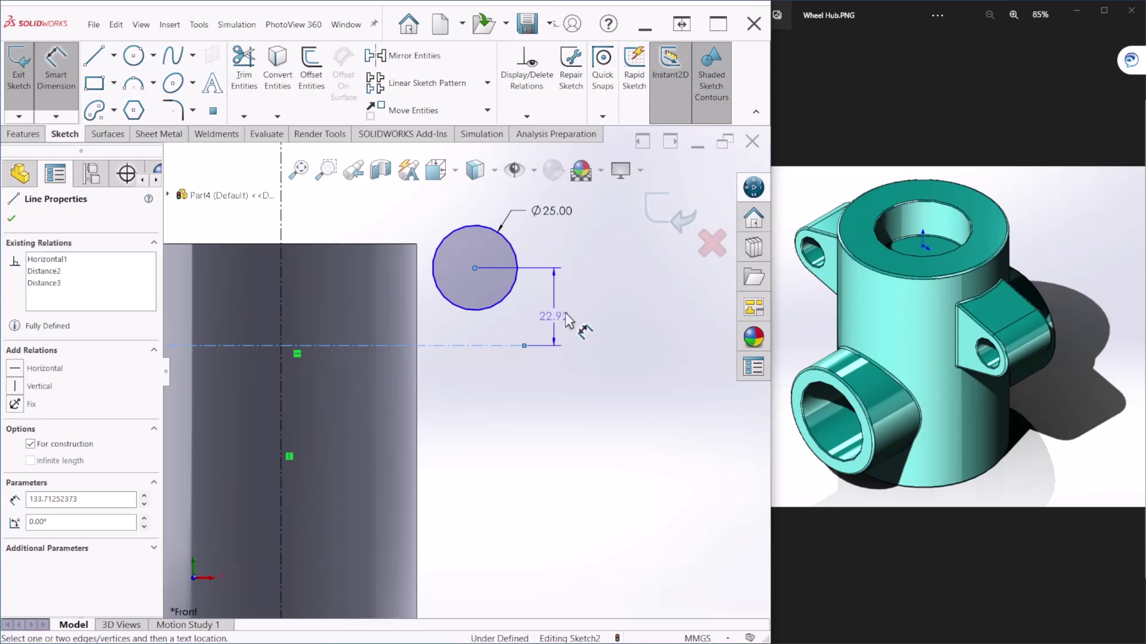
click(576, 314)
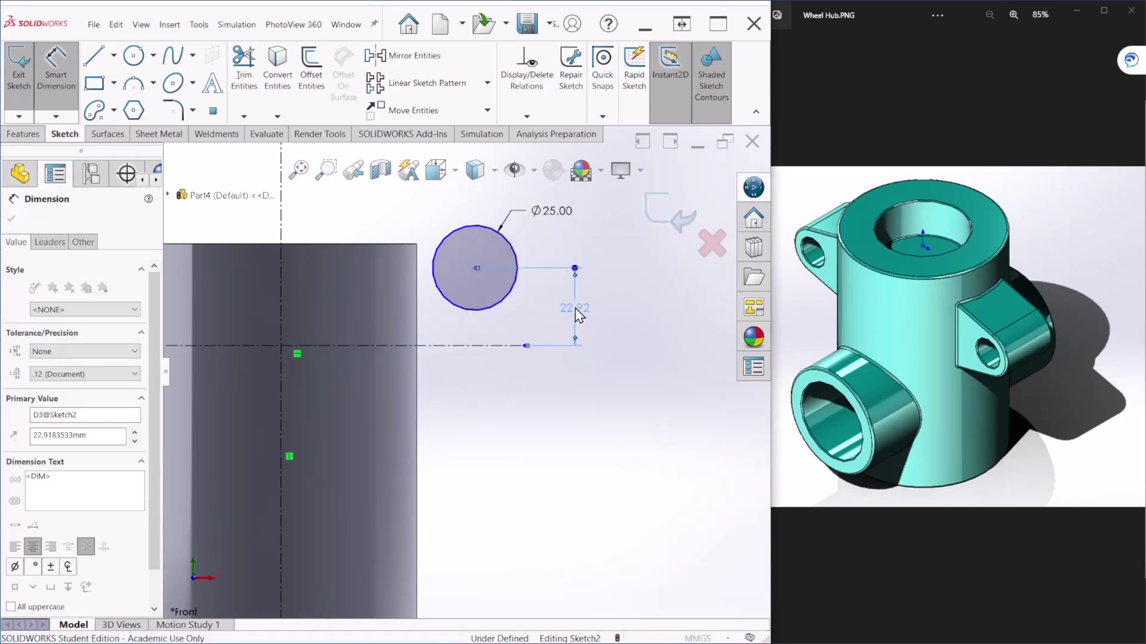
text(0)
key(Return)
key(f)
scroll(463, 349, down, 1)
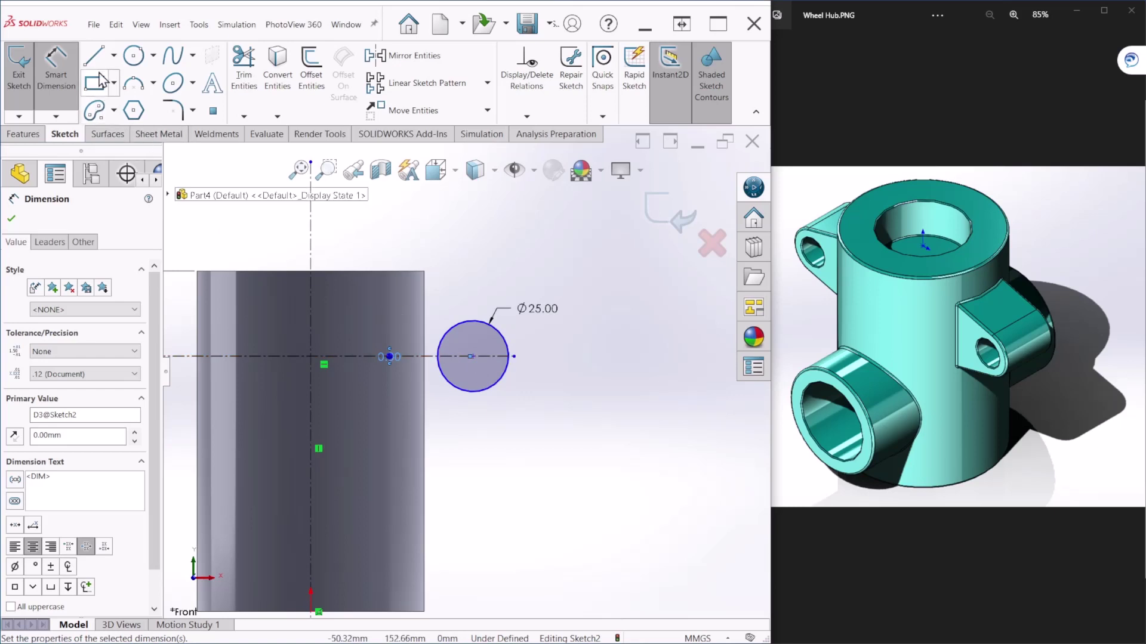
- Draw a short vertical line beside the circle, below the centerline
click(94, 55)
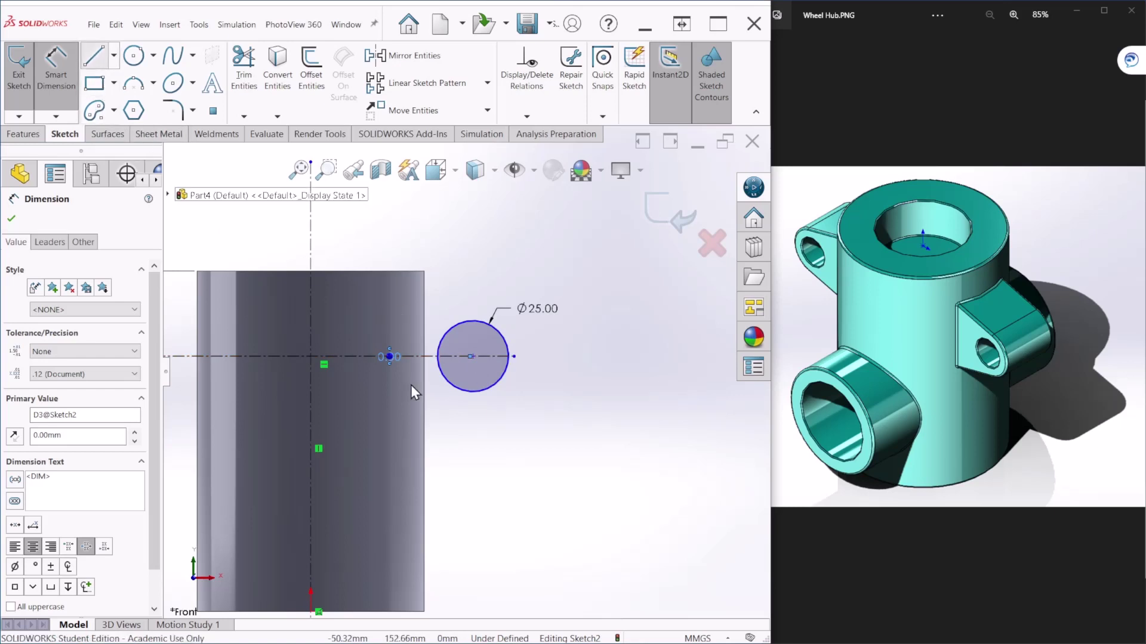
click(367, 358)
click(379, 396)
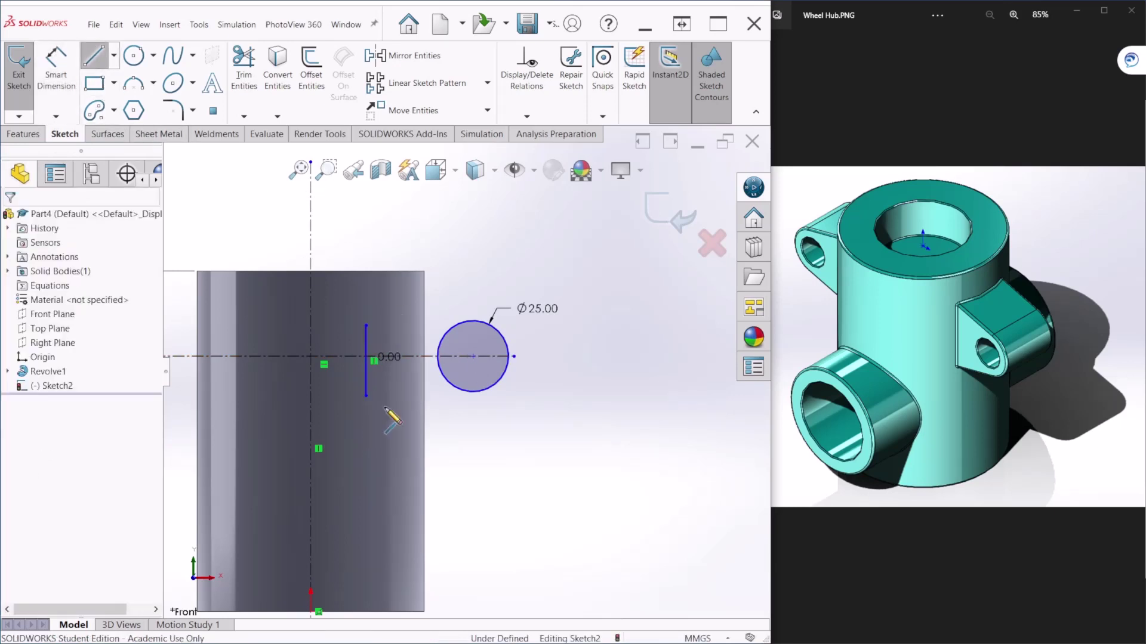
click(56, 65)
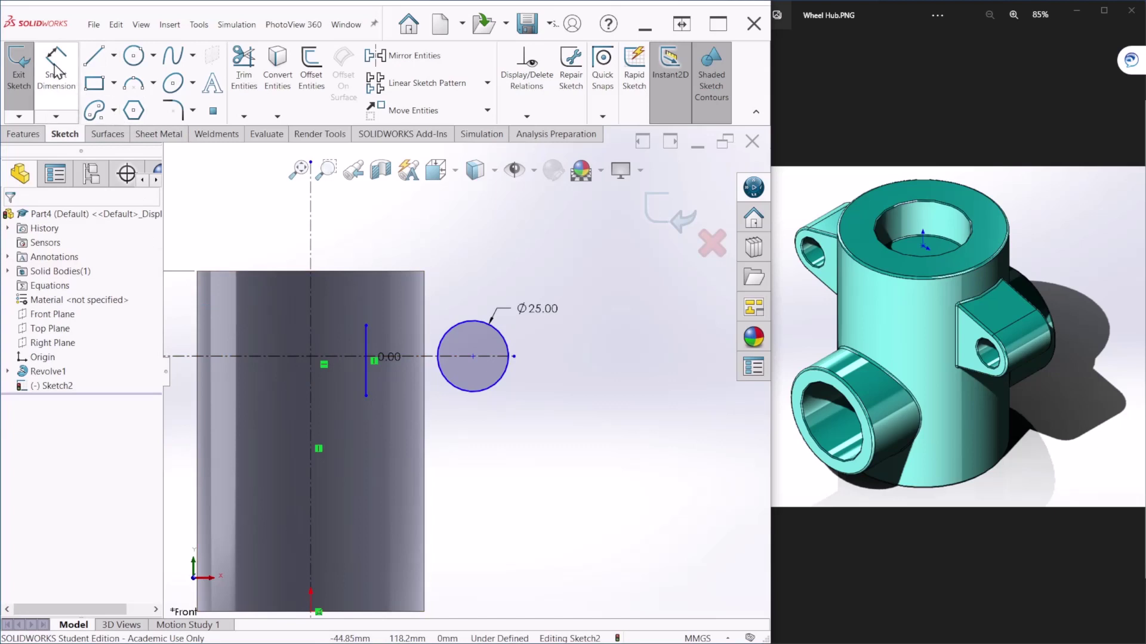
click(366, 349)
click(310, 335)
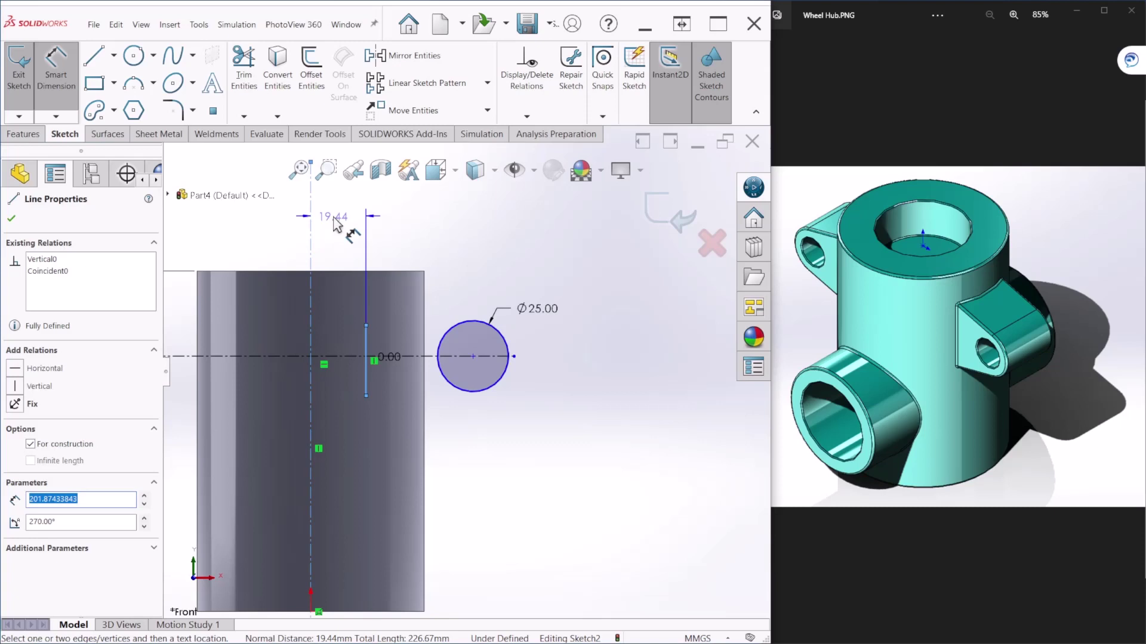
key(Escape)
key(Escape)
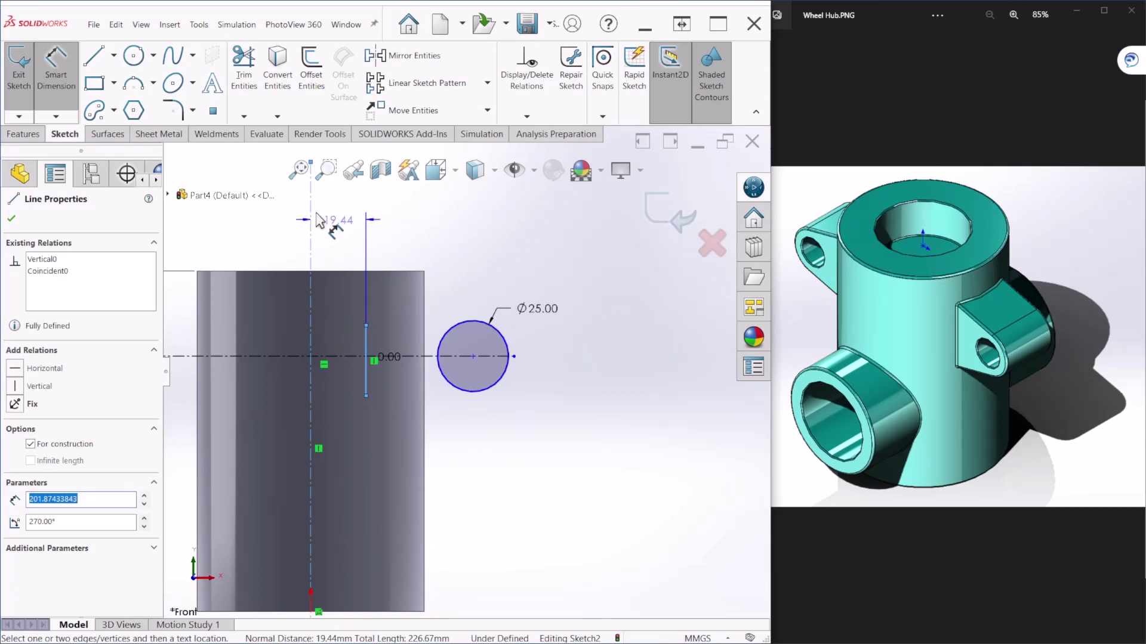
- Dimension the vertical line 10 mm in from the body's right edge
click(365, 339)
click(56, 65)
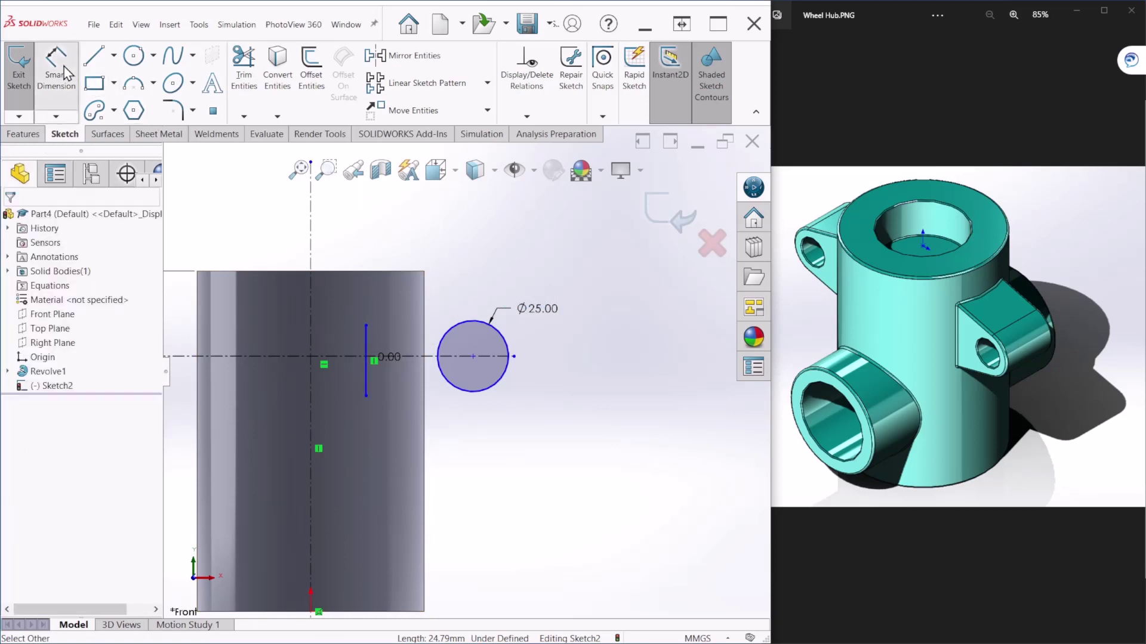
click(365, 346)
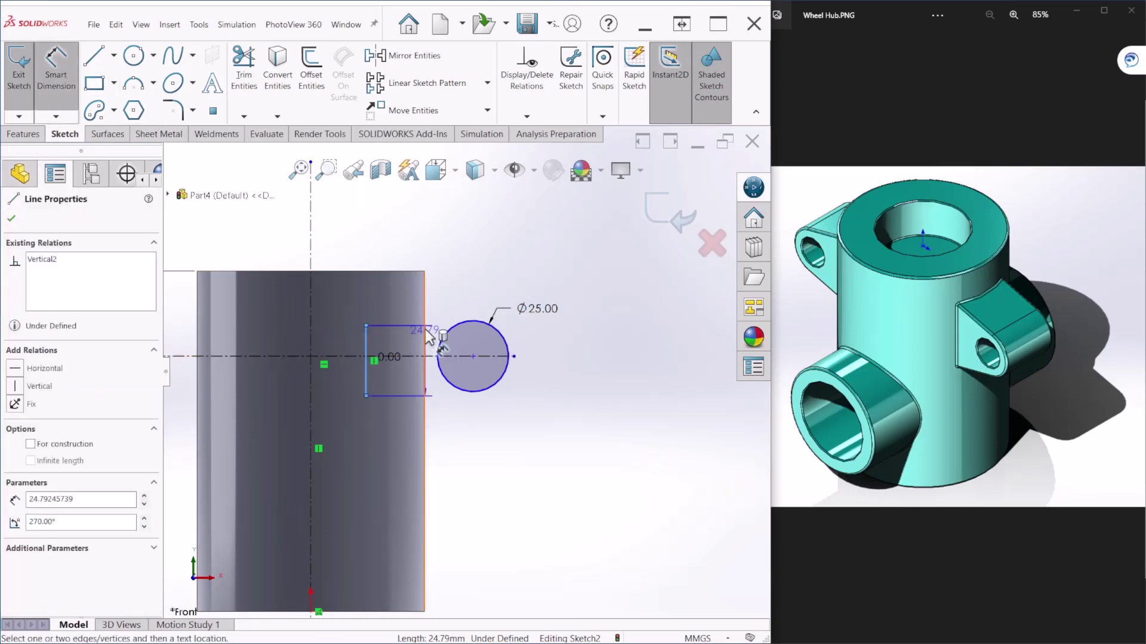
click(423, 323)
click(404, 250)
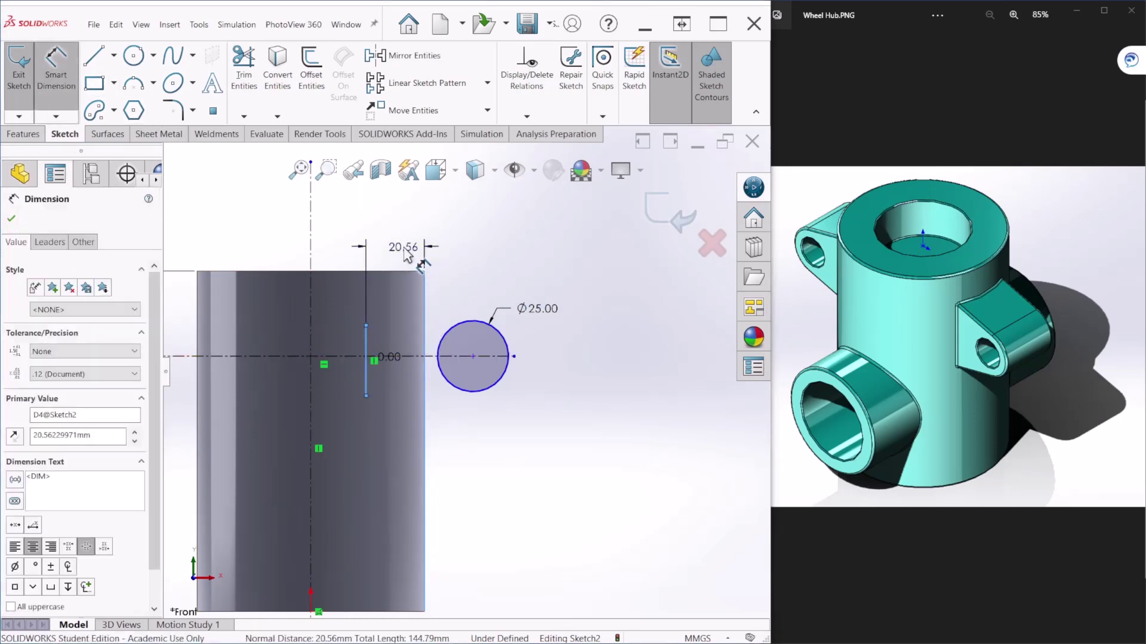
text(10)
key(Return)
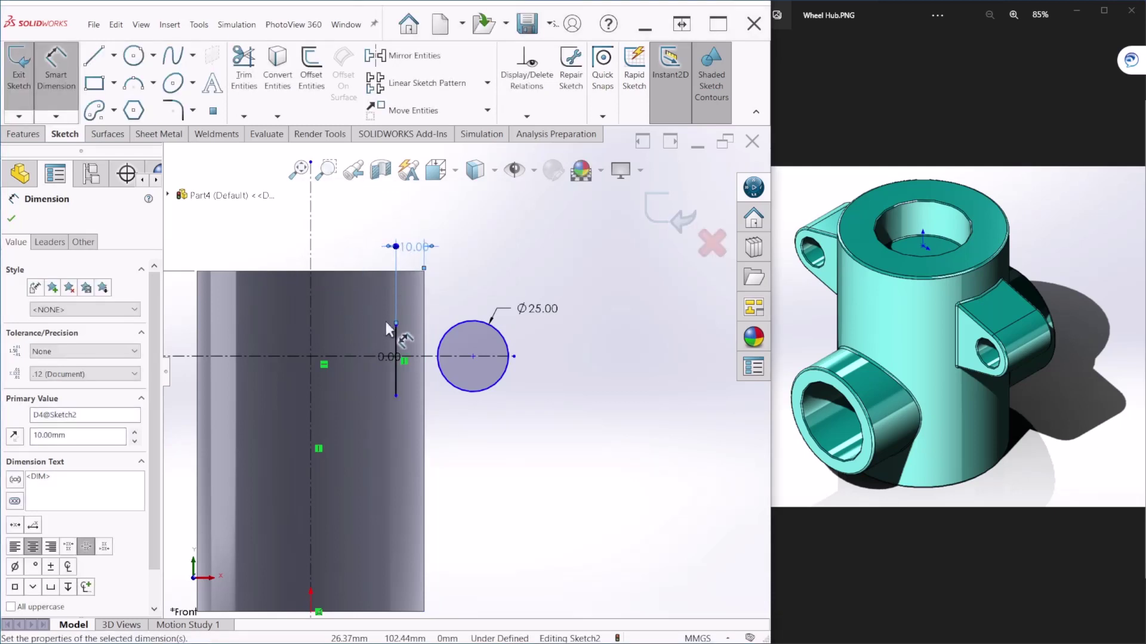
- Make the rectangle 40 mm tall with its top corner 20 mm above the centreline
click(395, 346)
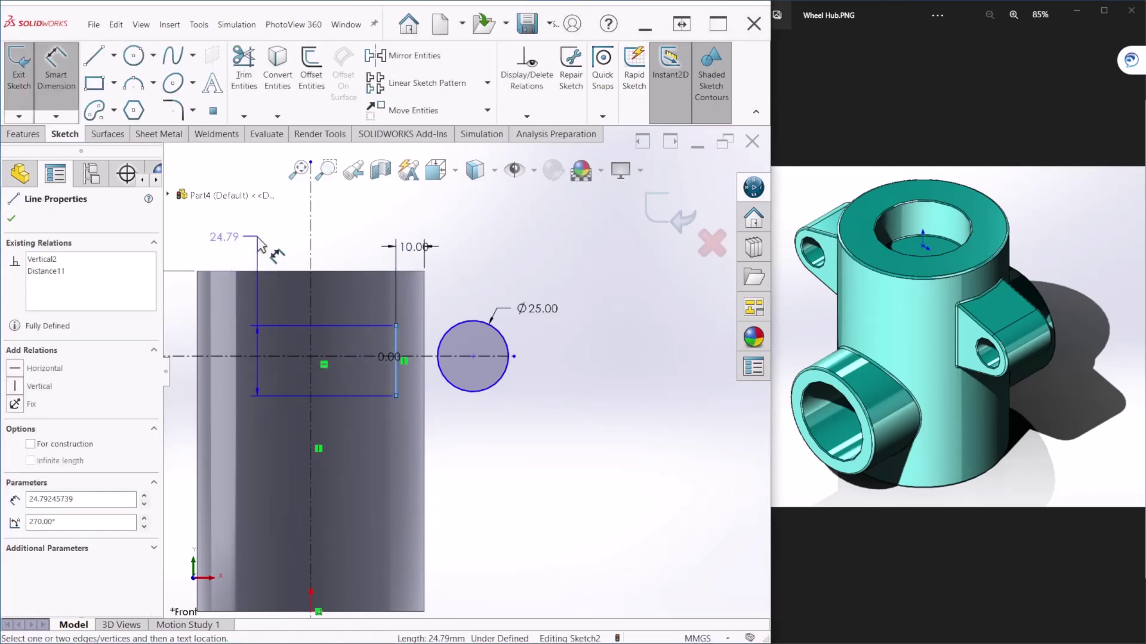
click(259, 238)
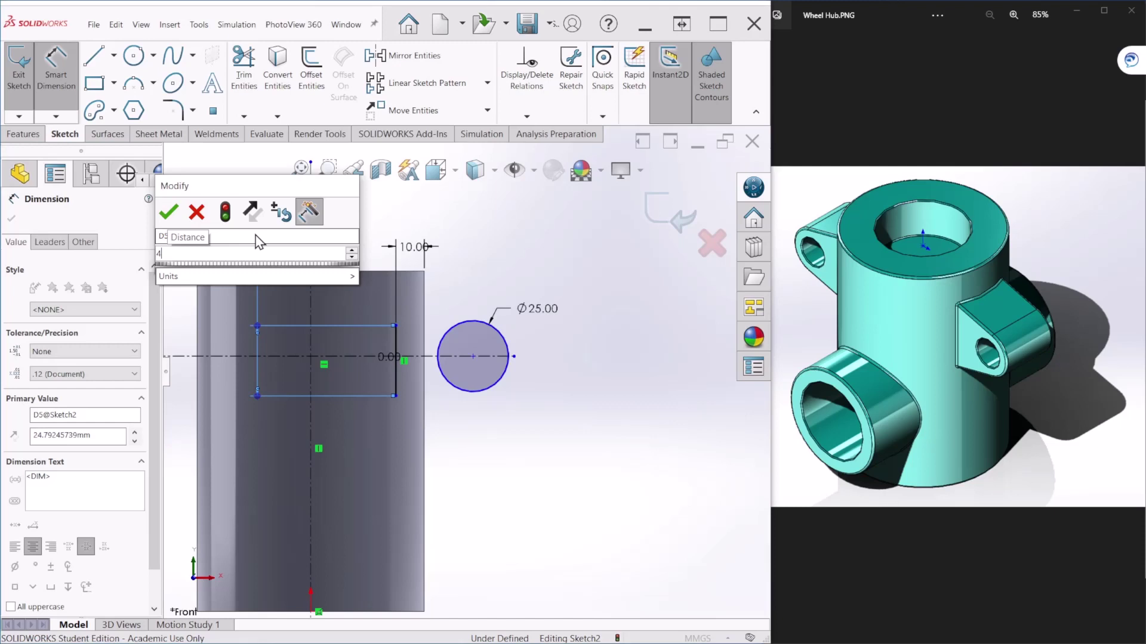
text(40)
key(Return)
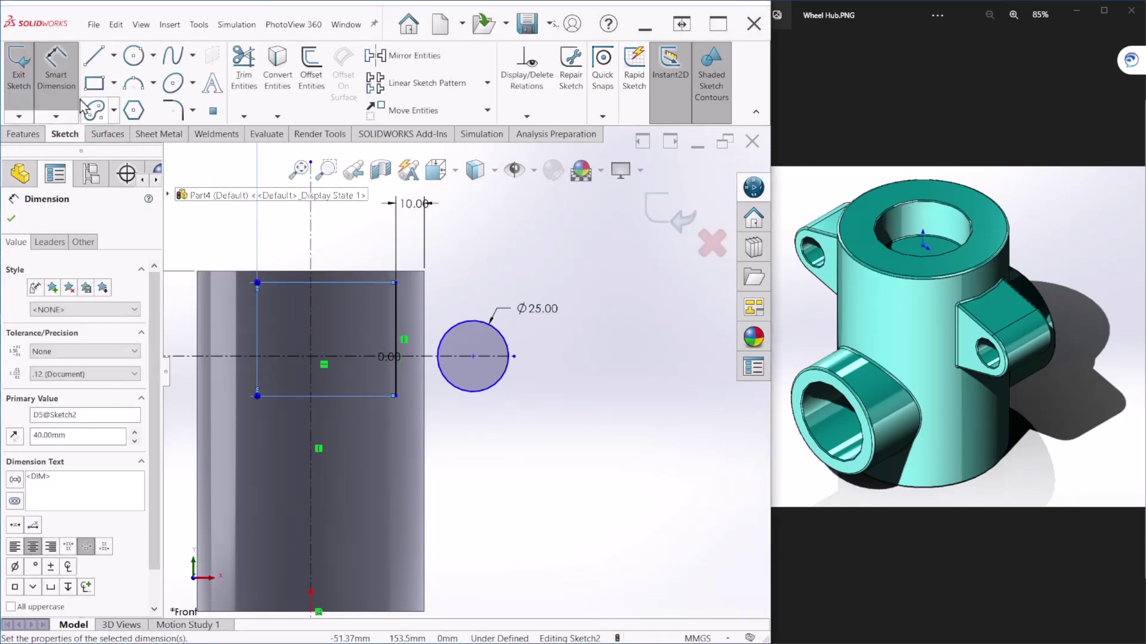
click(395, 283)
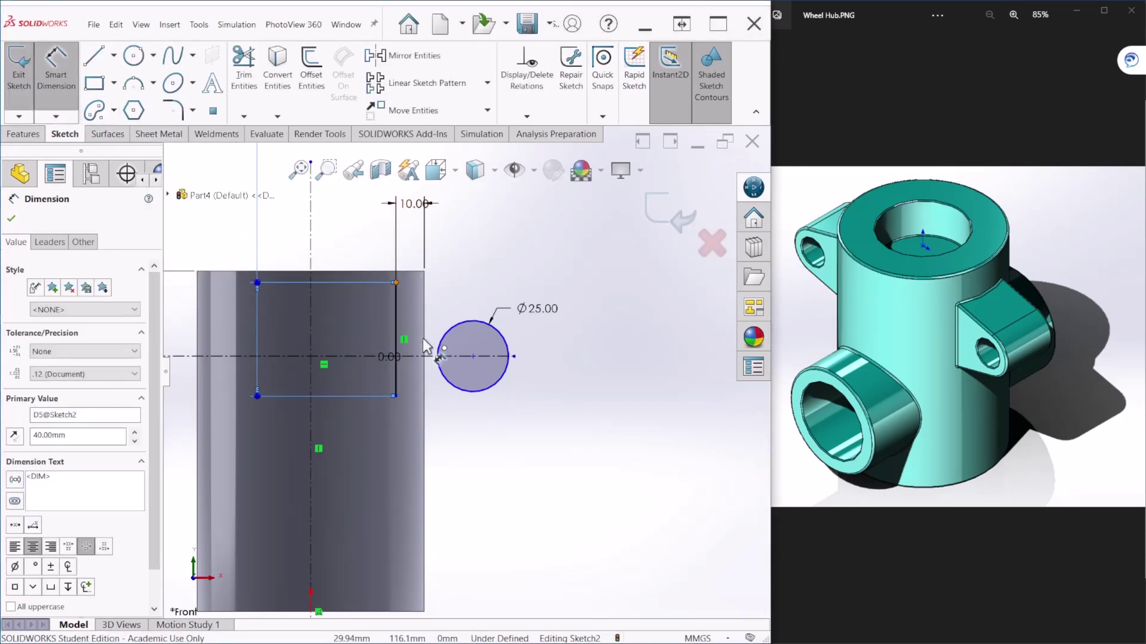
click(396, 330)
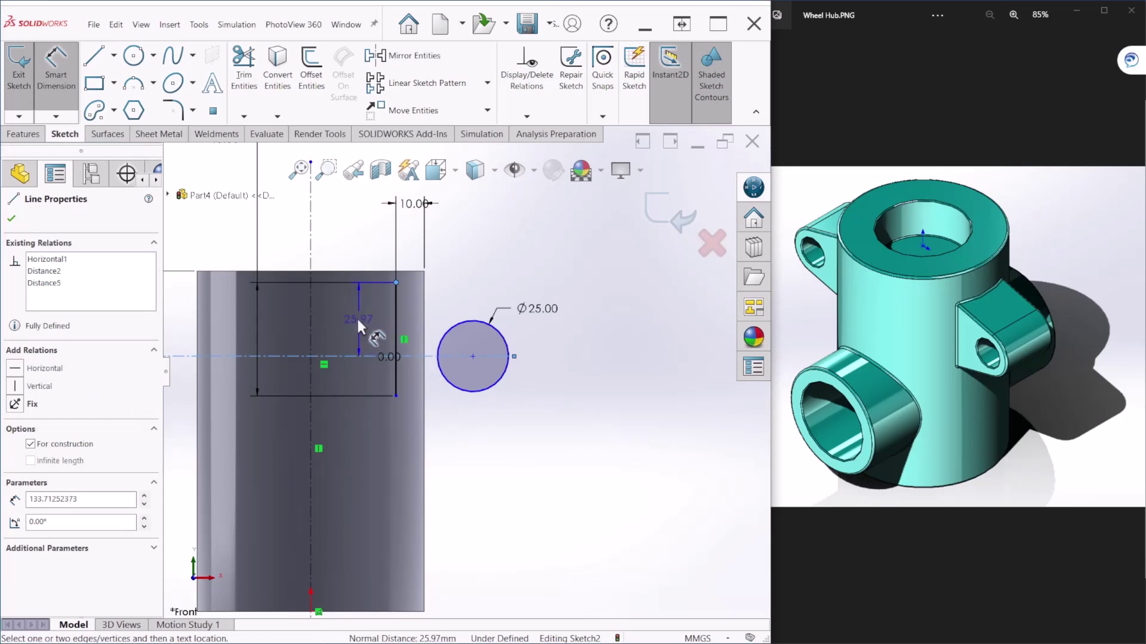
click(345, 312)
text(2)
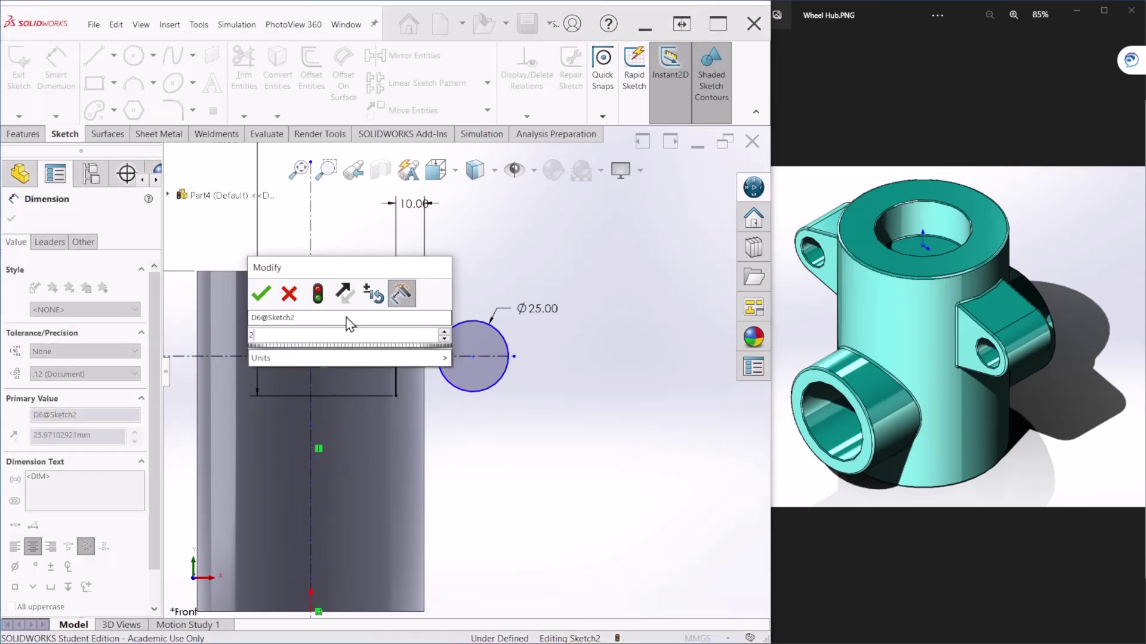
text(0)
key(Return)
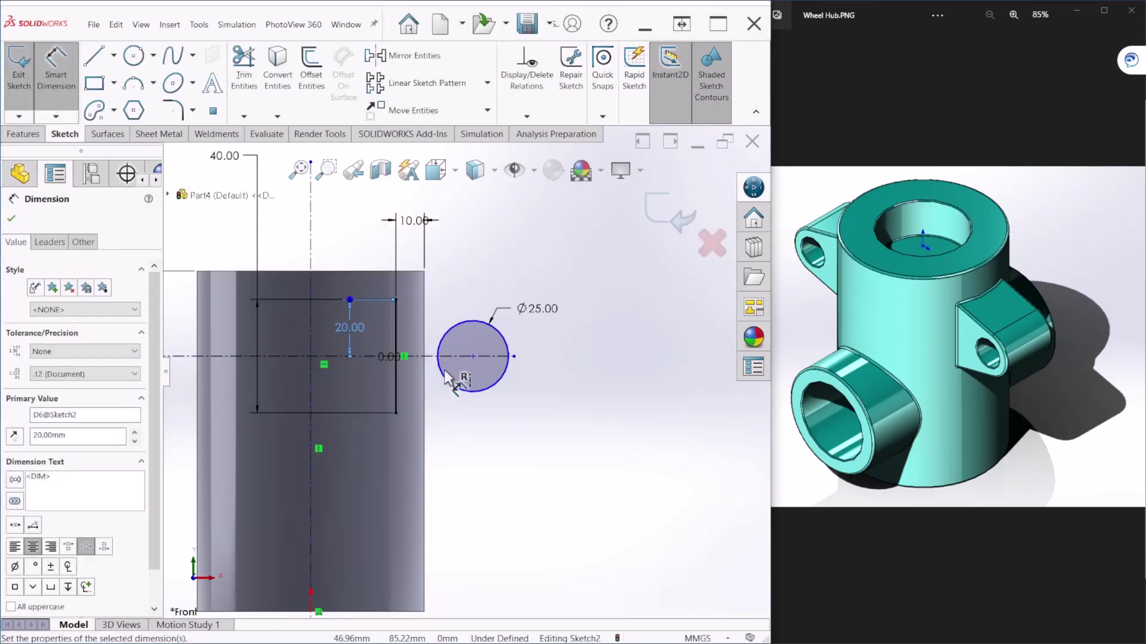
scroll(475, 366, down, 1)
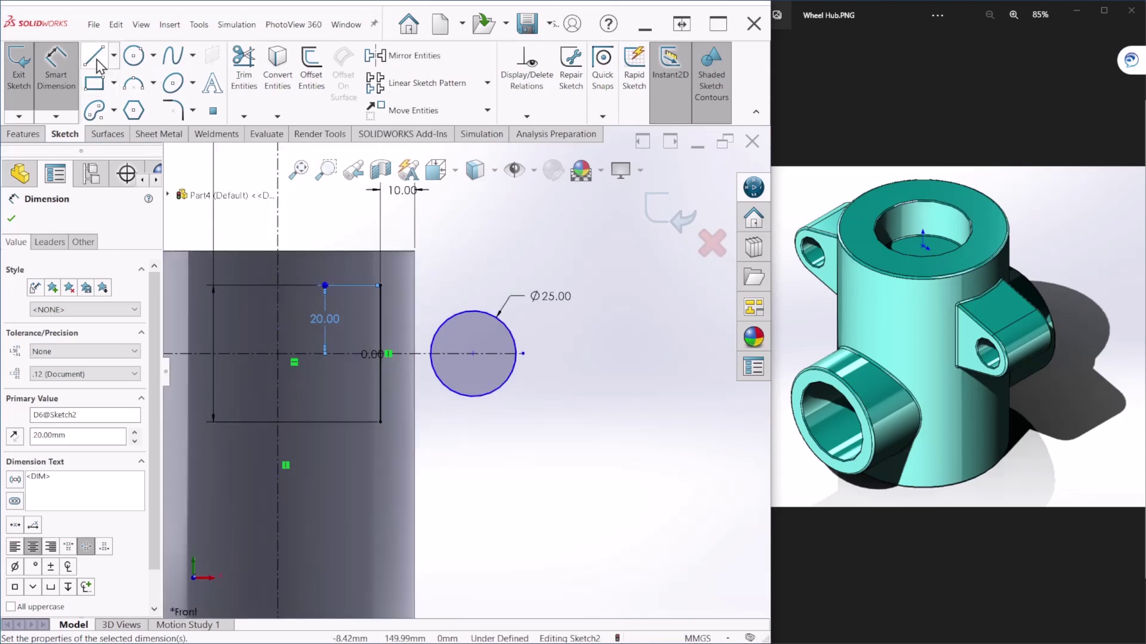
- Draw lines from the rectangle's top-right and bottom-right corners to the Ø25 circle
key(l)
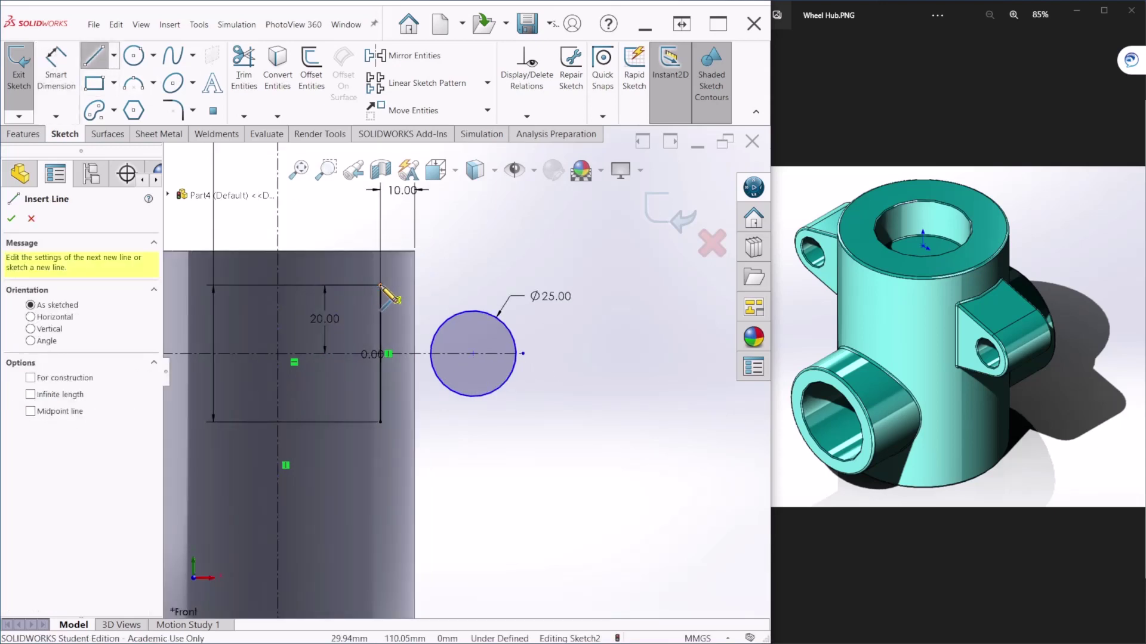
click(381, 286)
click(469, 310)
key(Escape)
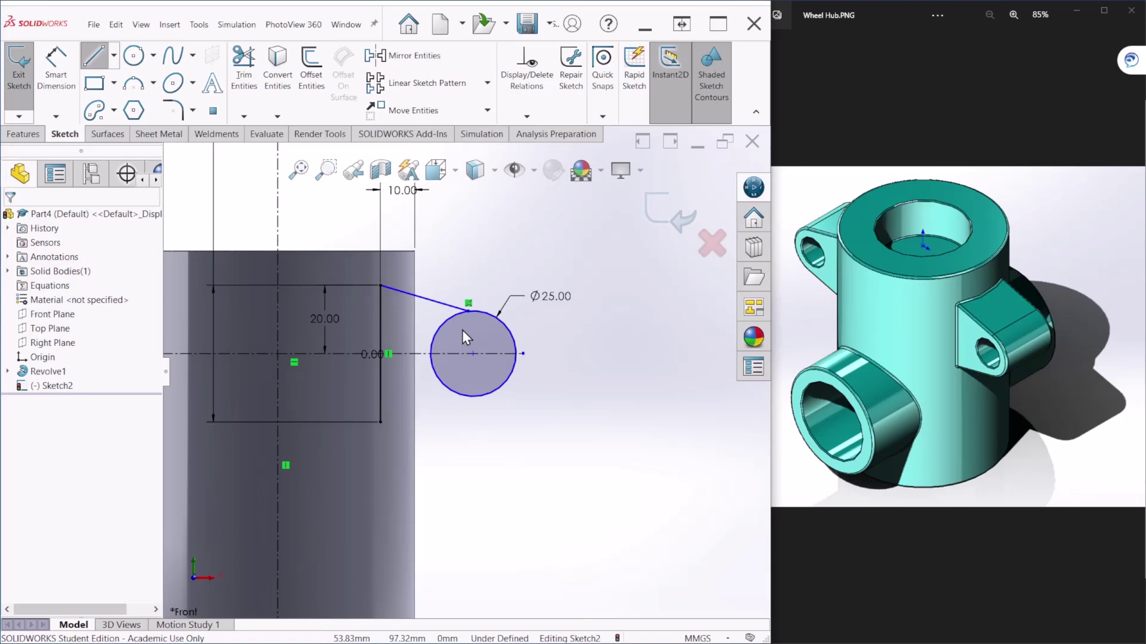
click(381, 422)
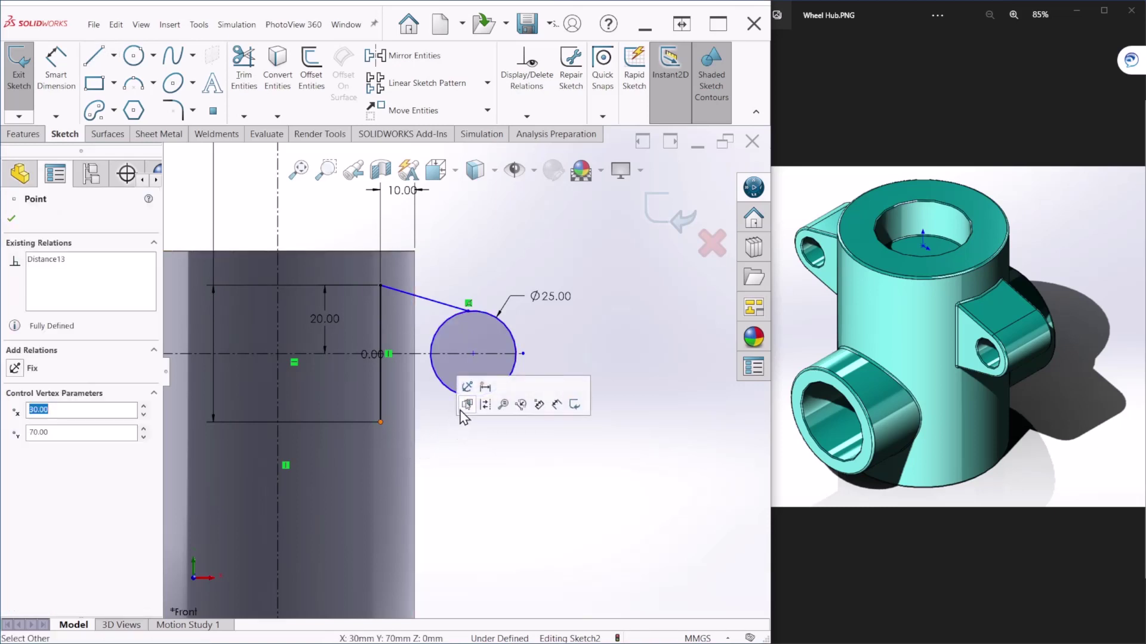
click(104, 62)
click(381, 422)
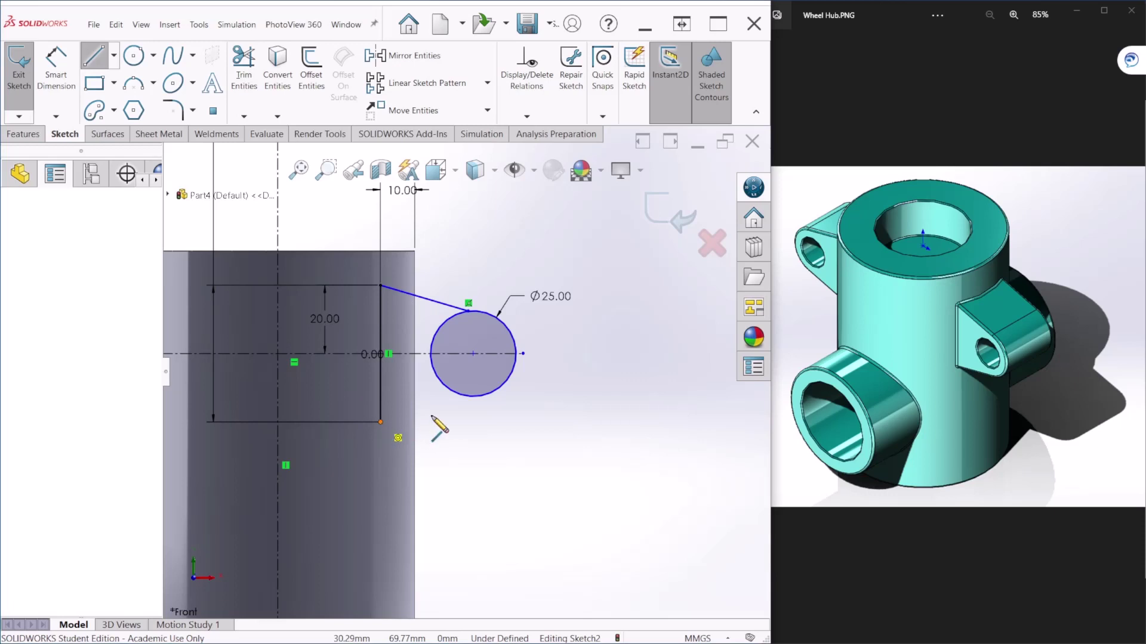
click(460, 397)
key(Escape)
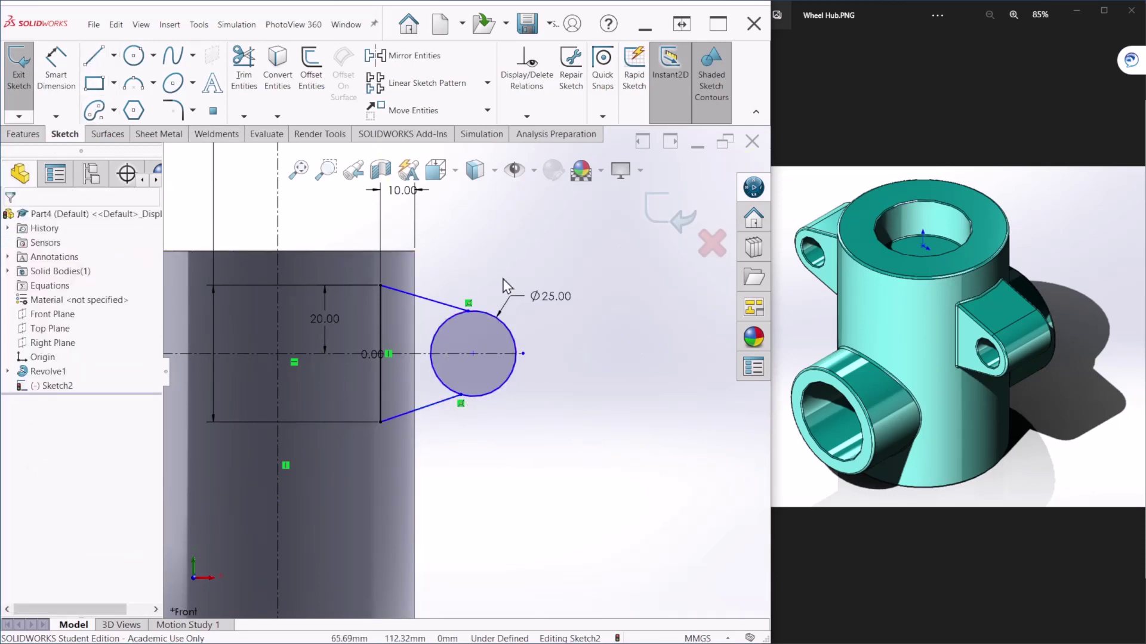
- Make both connecting lines tangent to the Ø25 circle
click(414, 294)
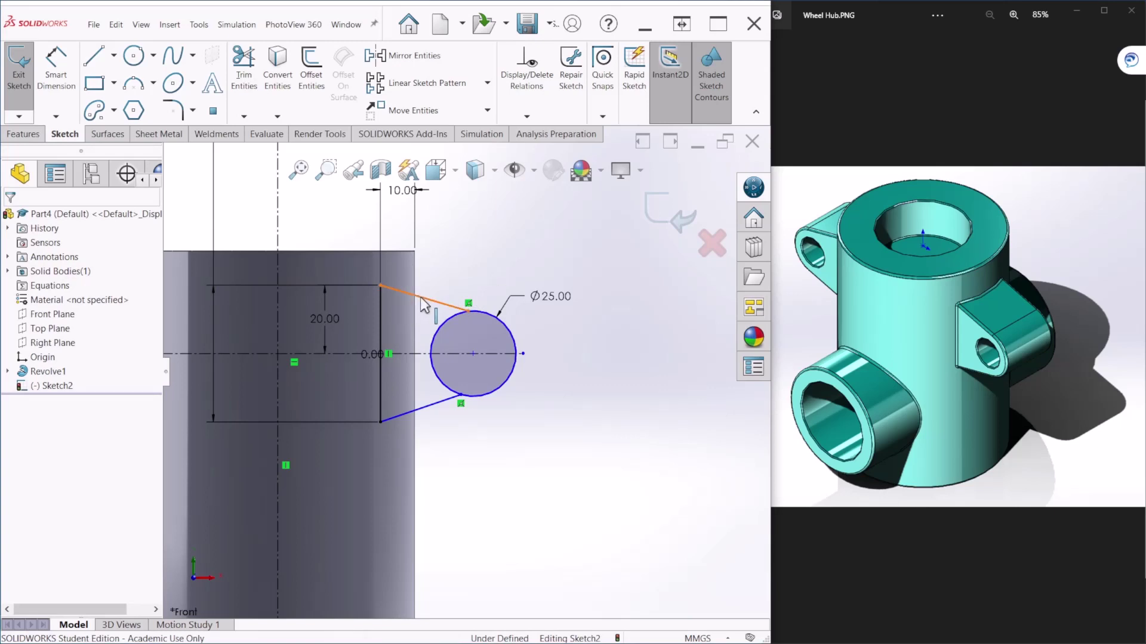
ctrl+click(449, 317)
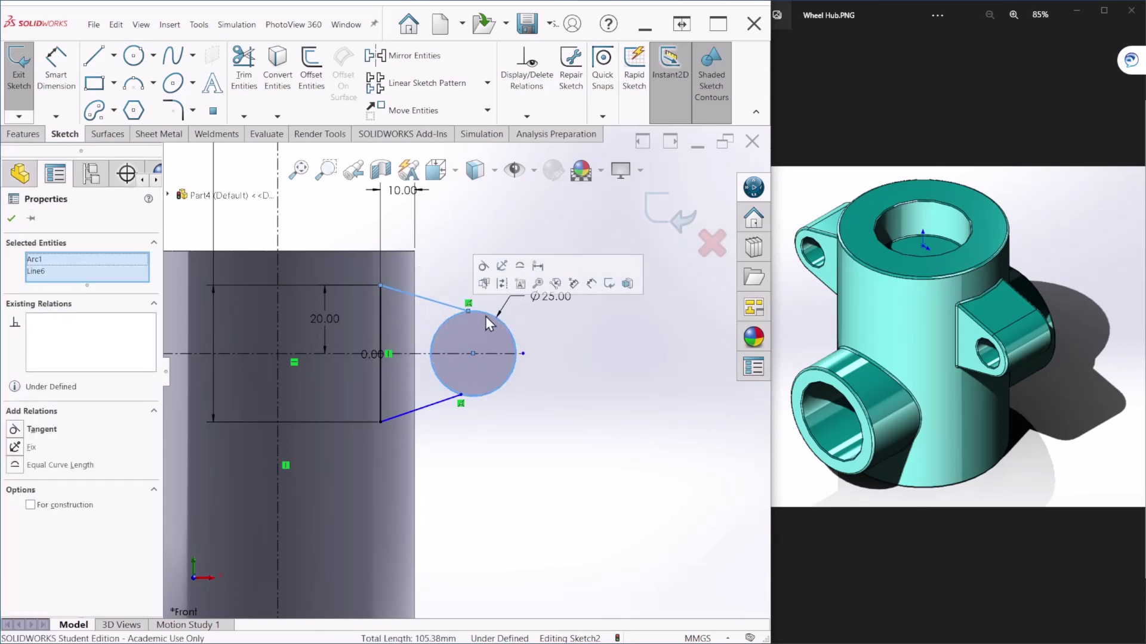
click(483, 270)
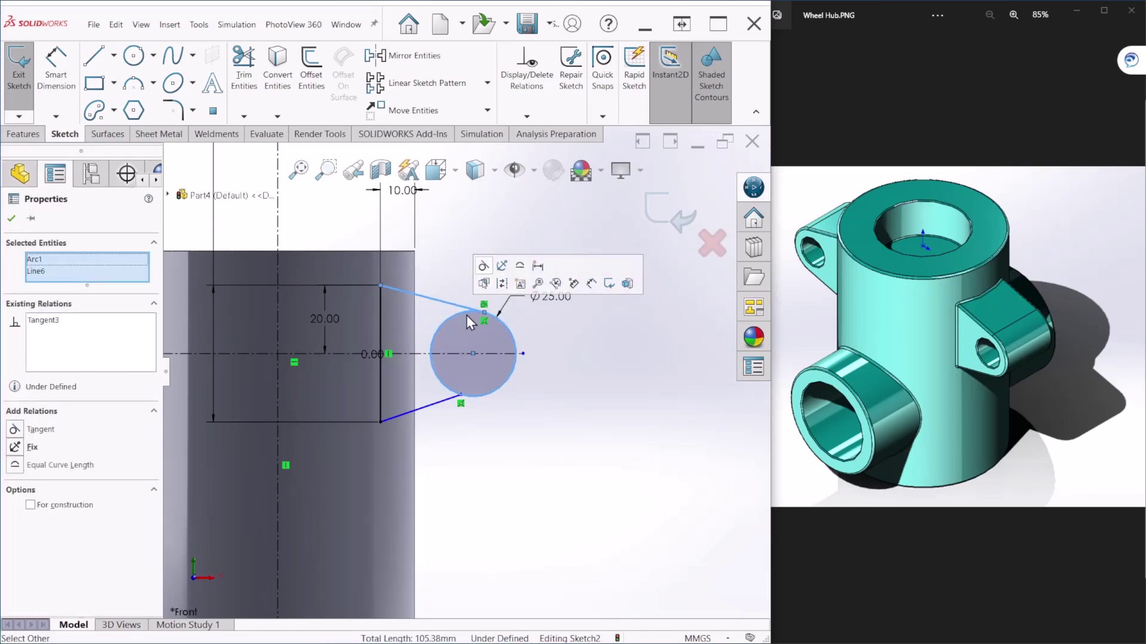
click(451, 405)
ctrl+click(488, 362)
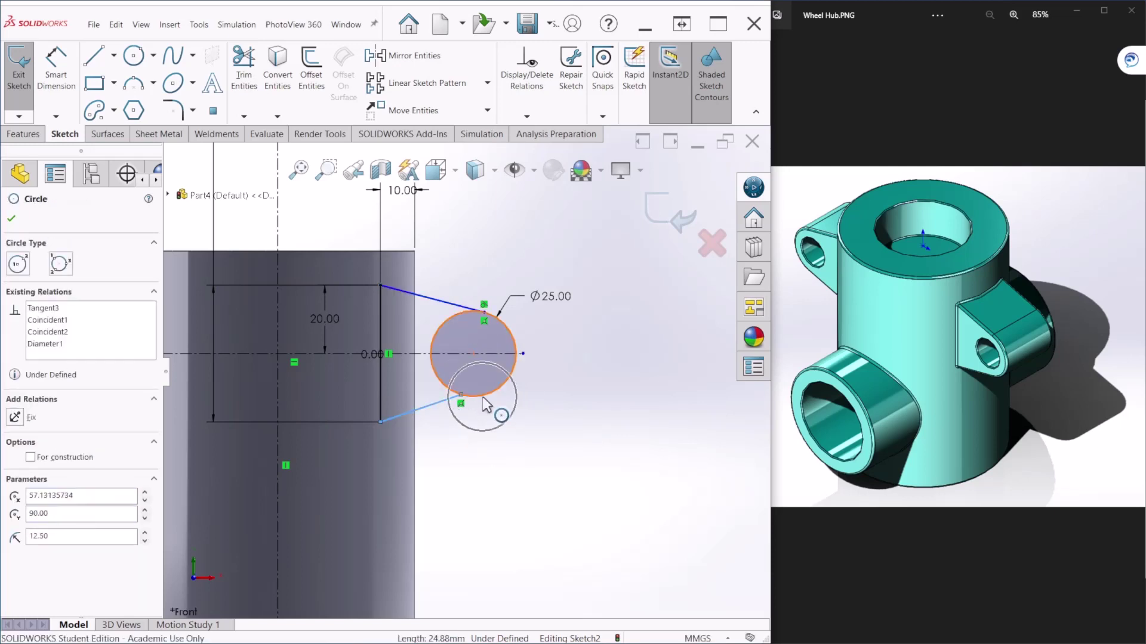
click(516, 345)
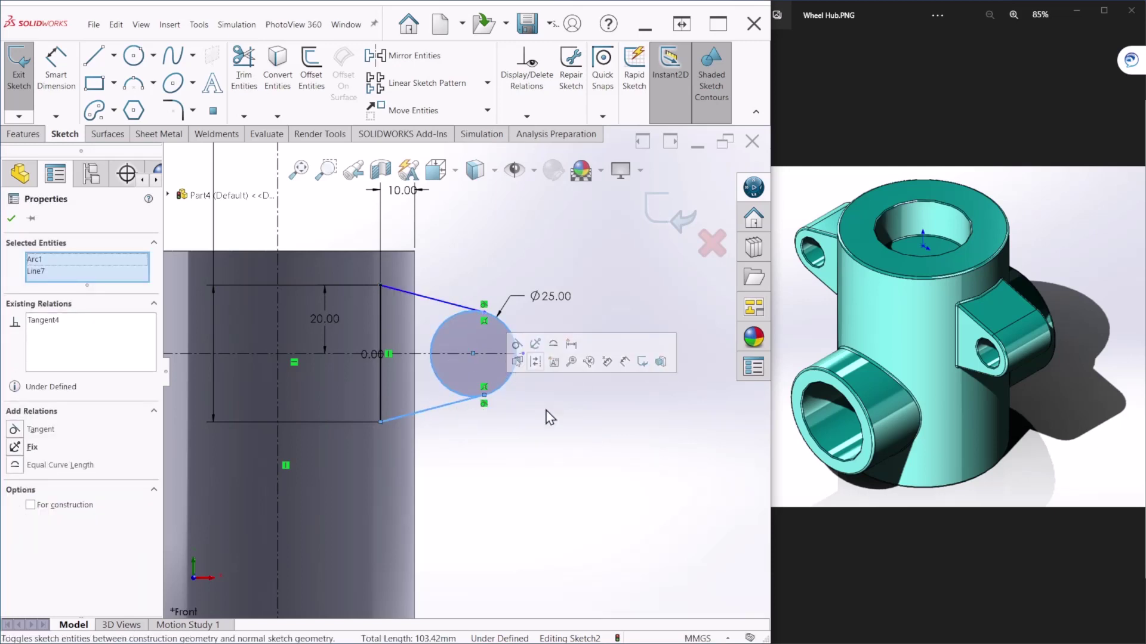
click(565, 470)
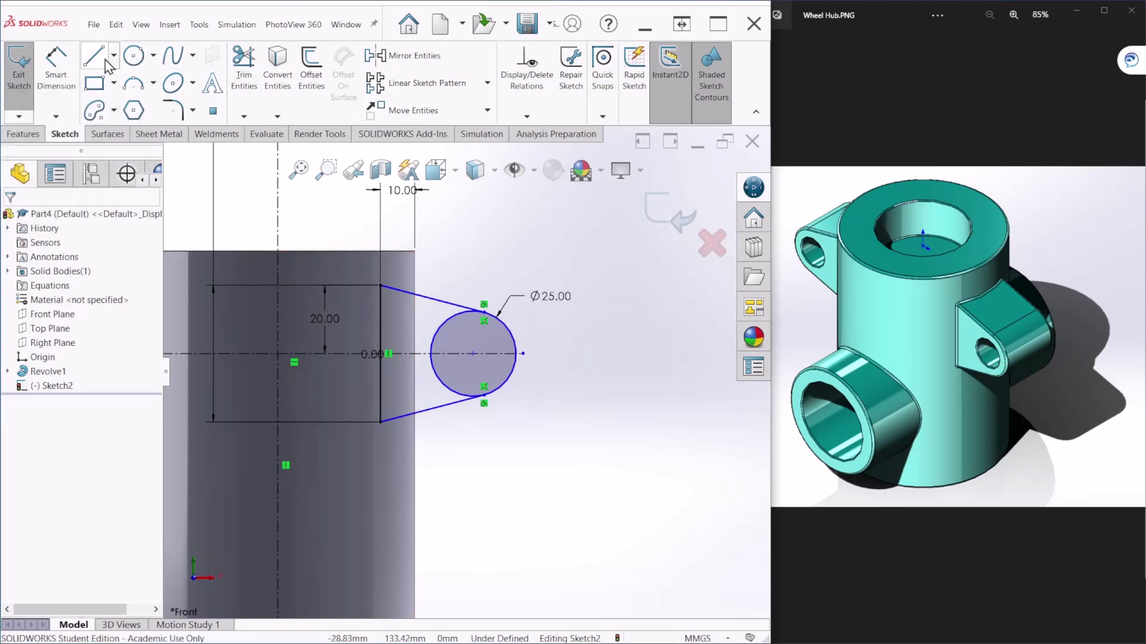
- Add a Ø15 circle concentric with the Ø25 circle
click(133, 55)
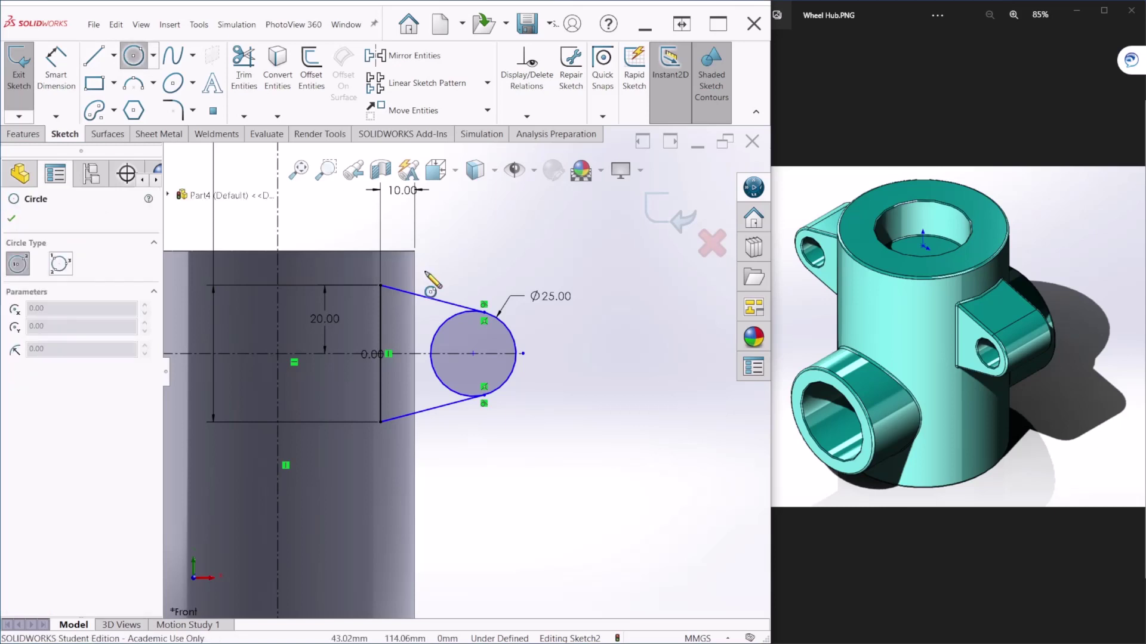
click(472, 353)
click(487, 353)
click(56, 62)
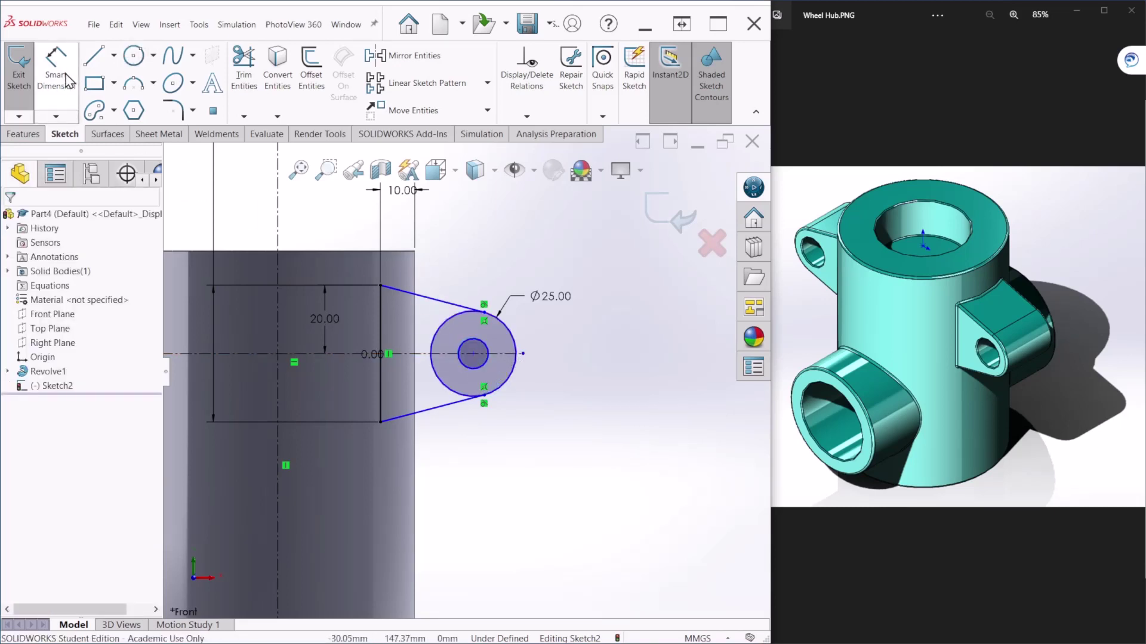
click(485, 345)
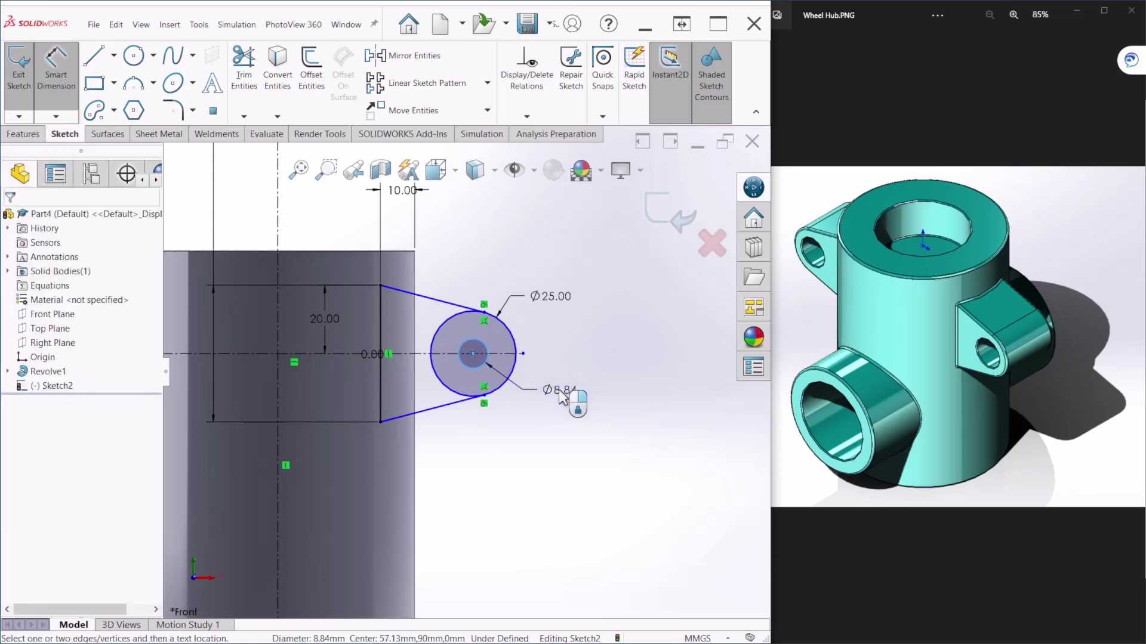
click(561, 398)
text(15)
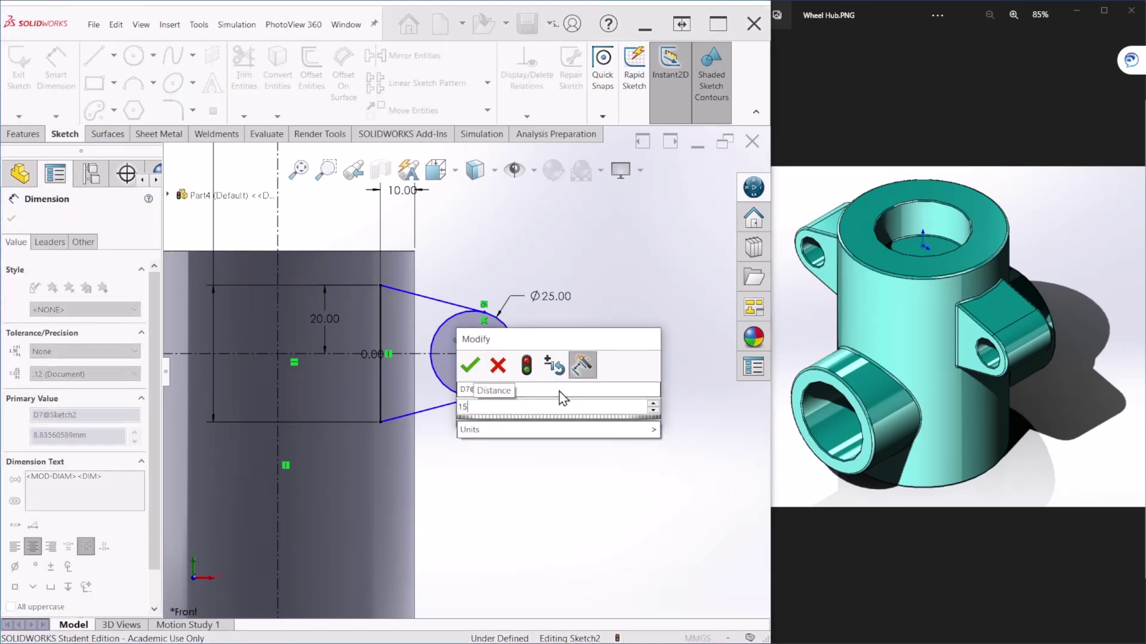
key(Return)
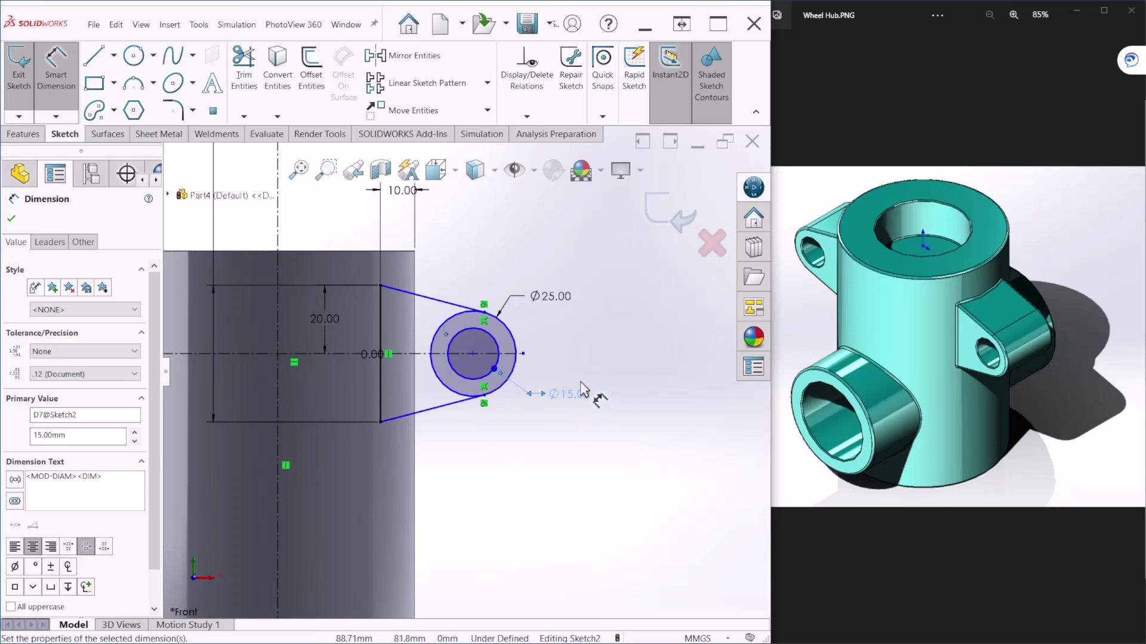
- Trim the Ø25 circle's upper-left and lower-left arcs, then exit Sketch2
scroll(488, 382, down, 1)
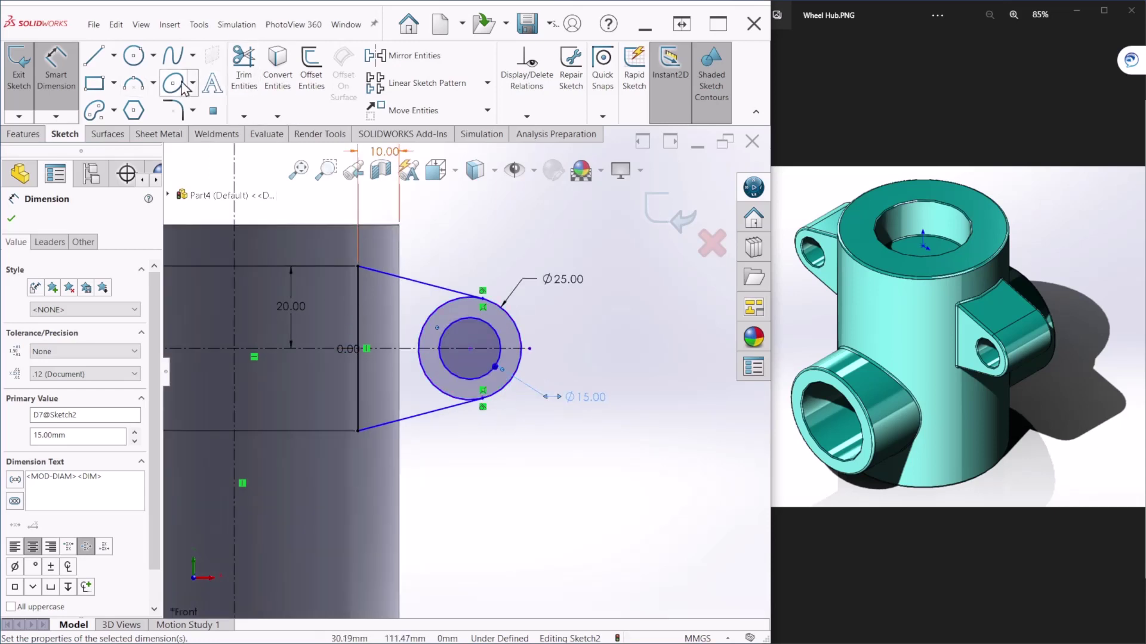
click(244, 66)
click(440, 305)
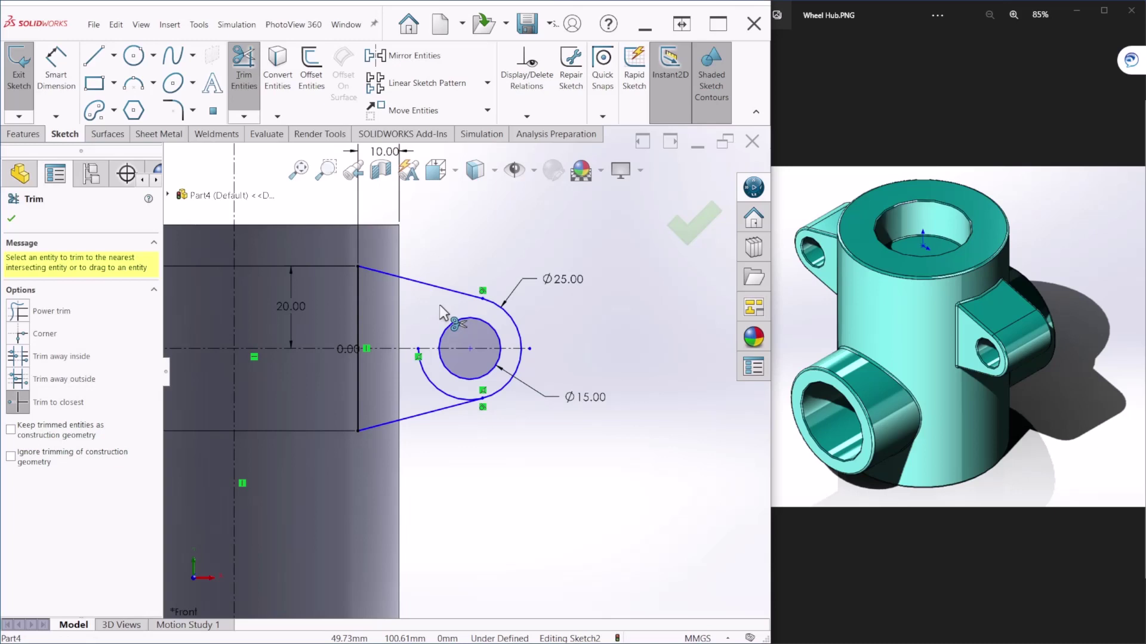
click(435, 388)
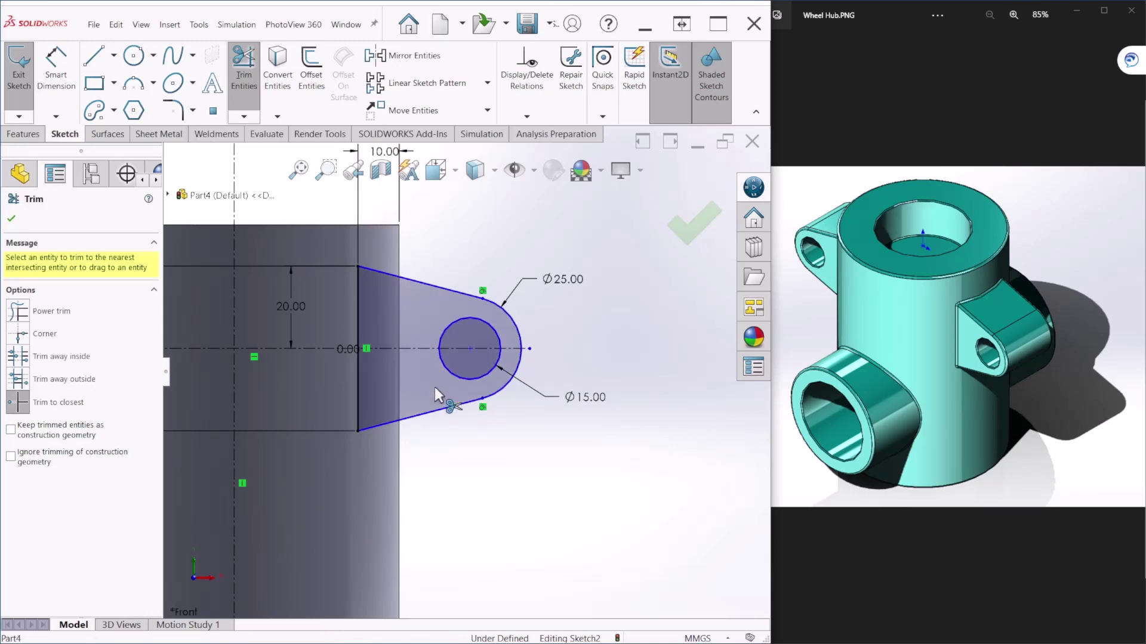
scroll(434, 387, up, 4)
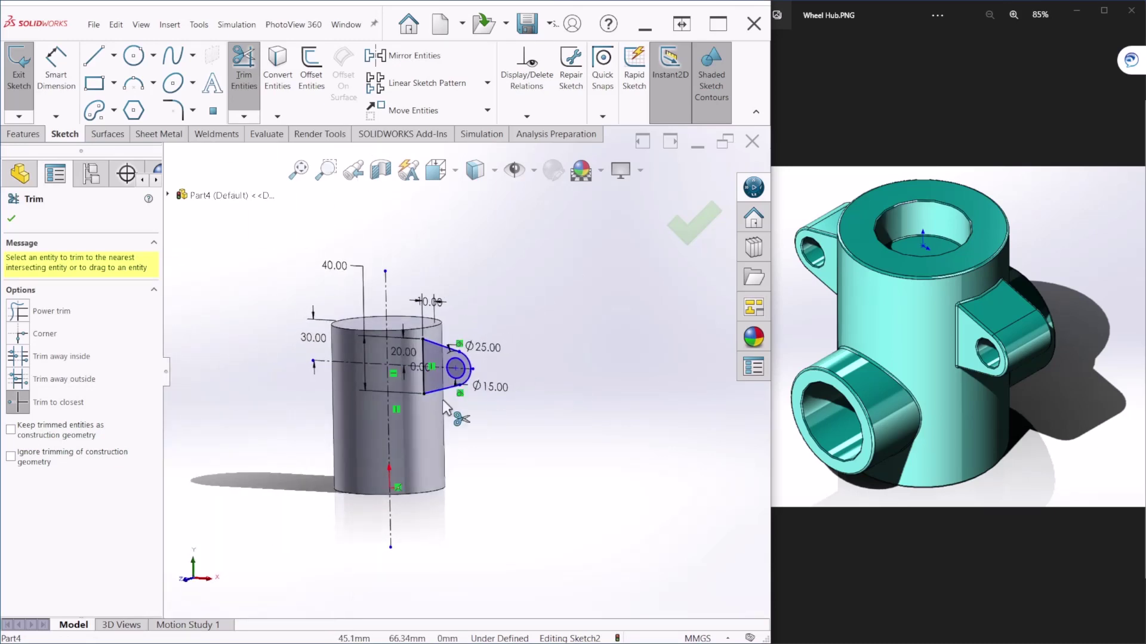
key(ctrl+7)
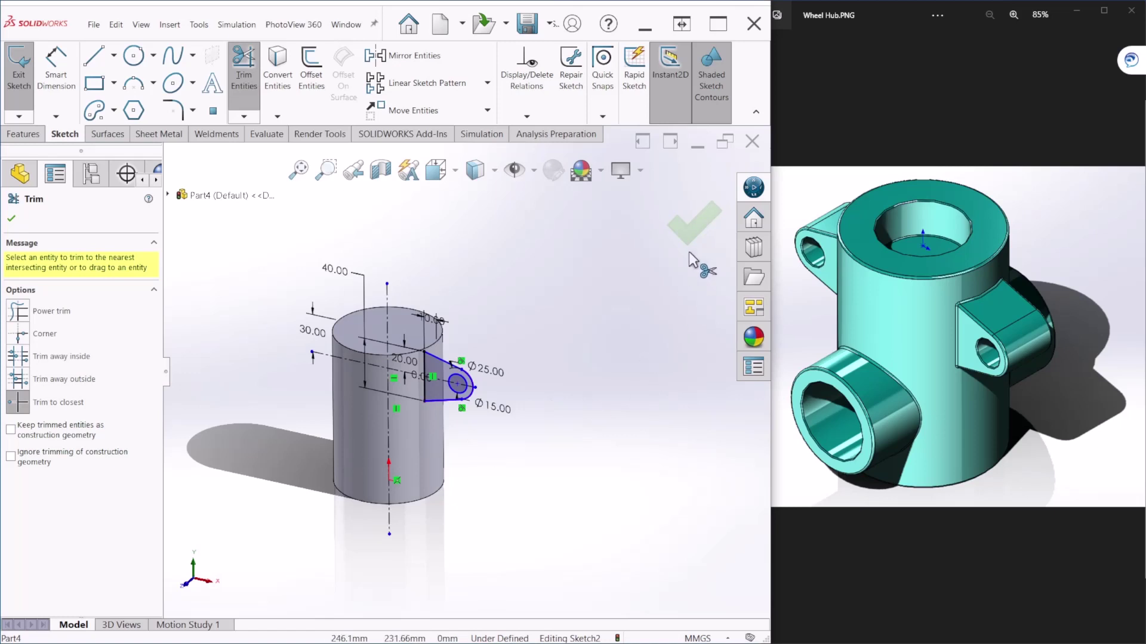
click(687, 234)
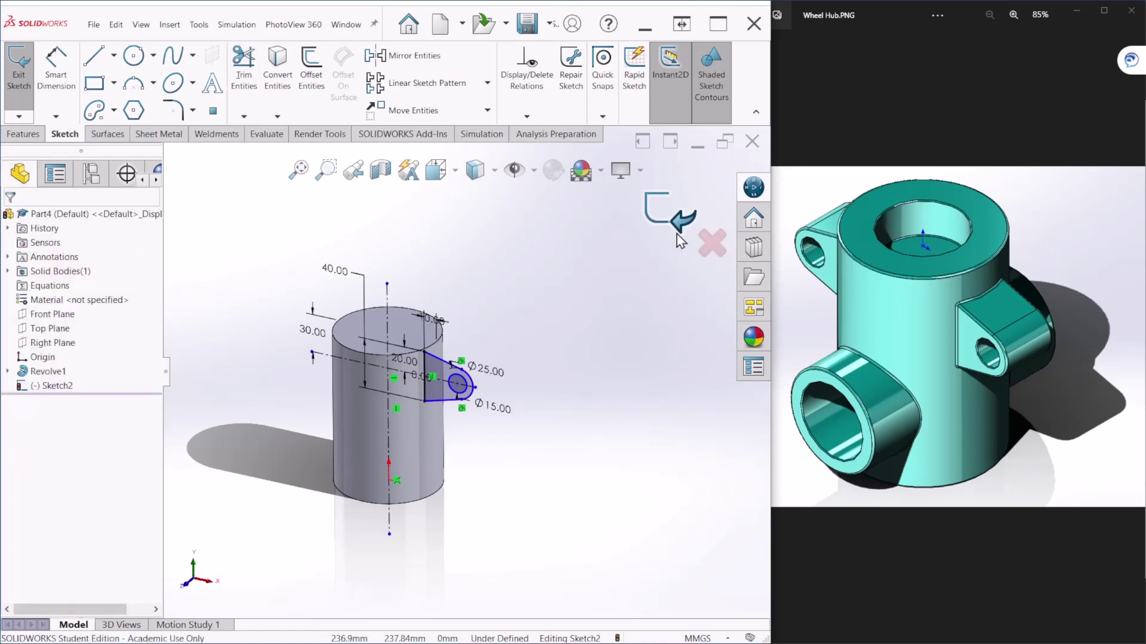
click(678, 236)
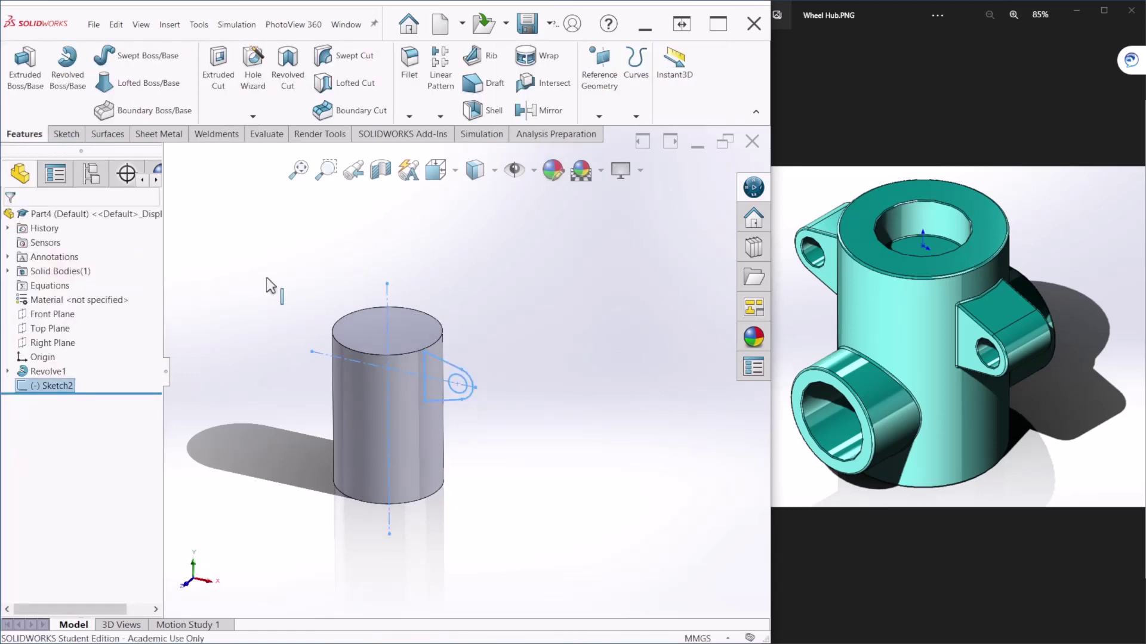
- Extrude the lug profile Mid Plane to a 30 mm depth
click(24, 90)
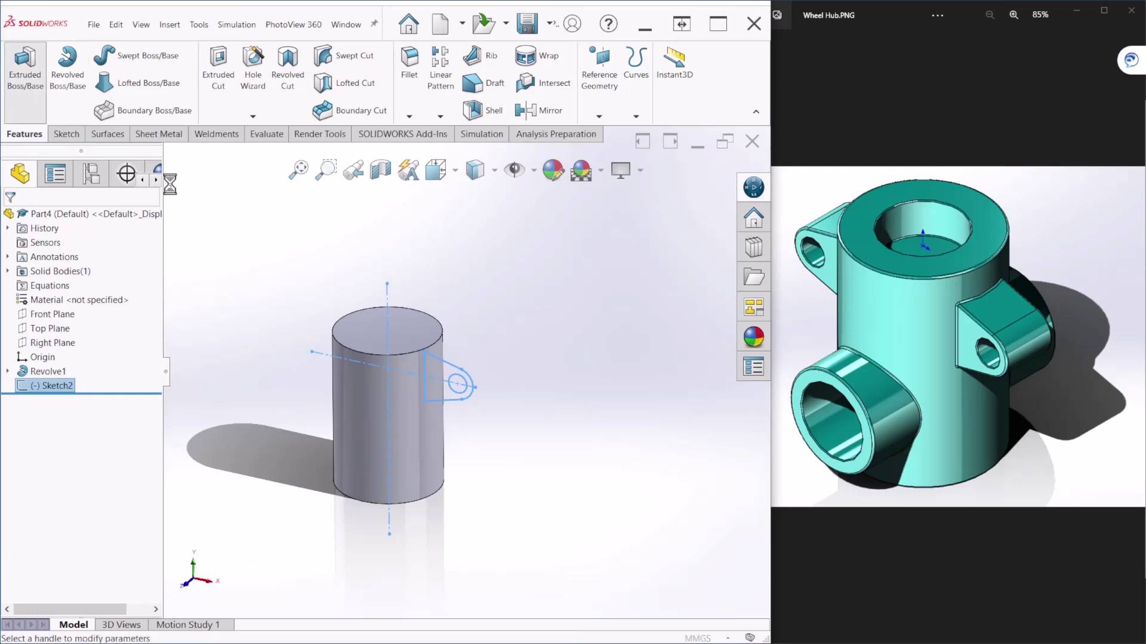
click(58, 301)
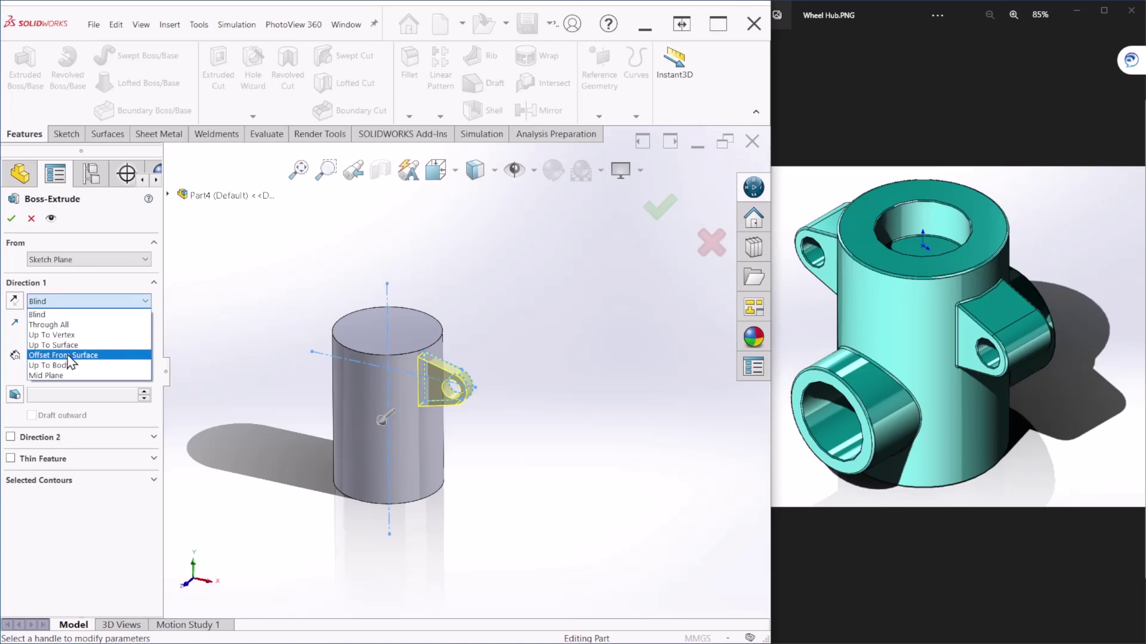
click(59, 376)
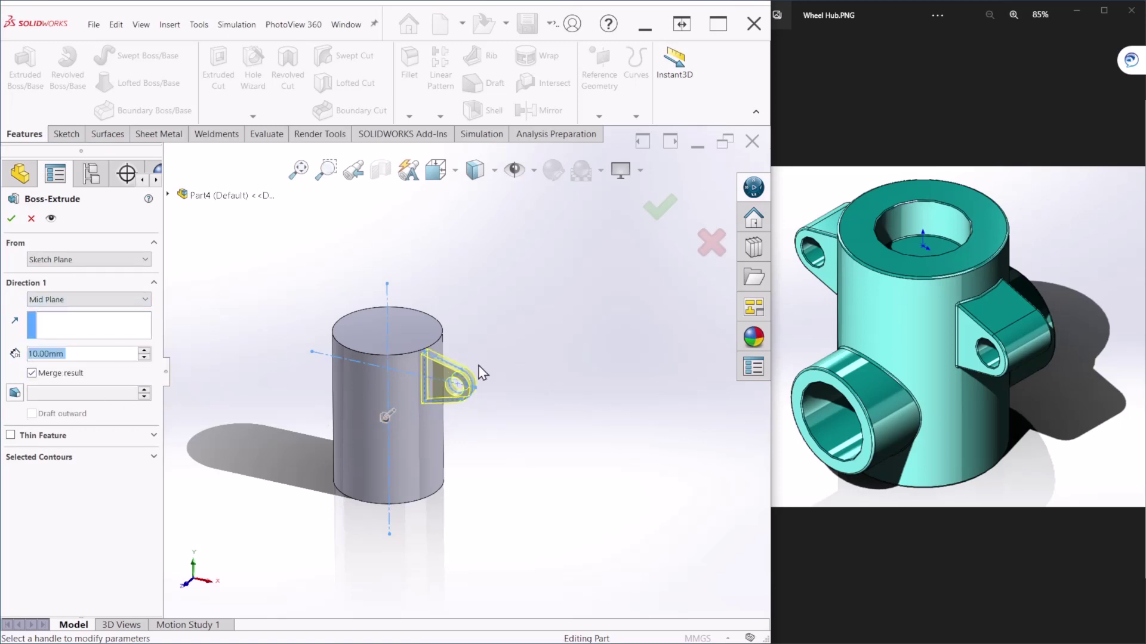
click(109, 352)
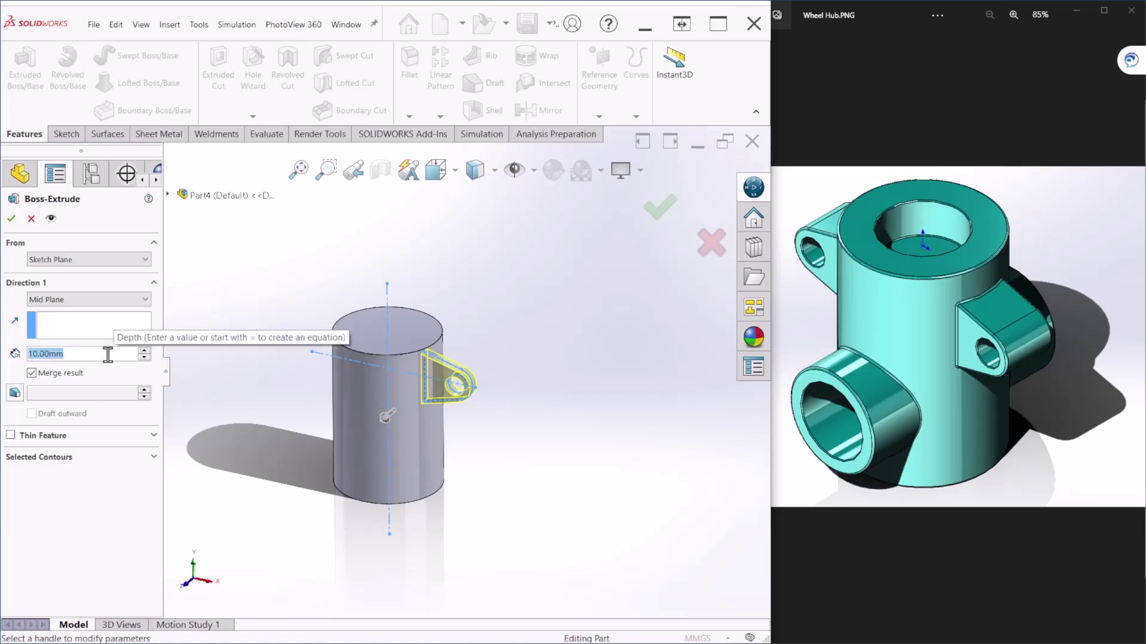
text(30)
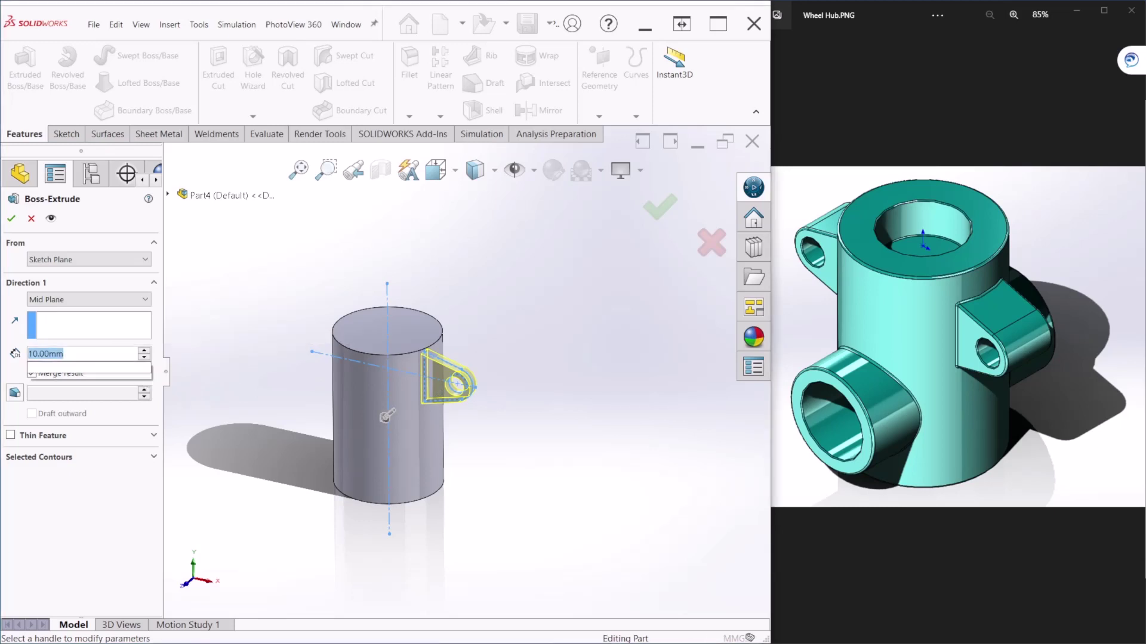
key(Return)
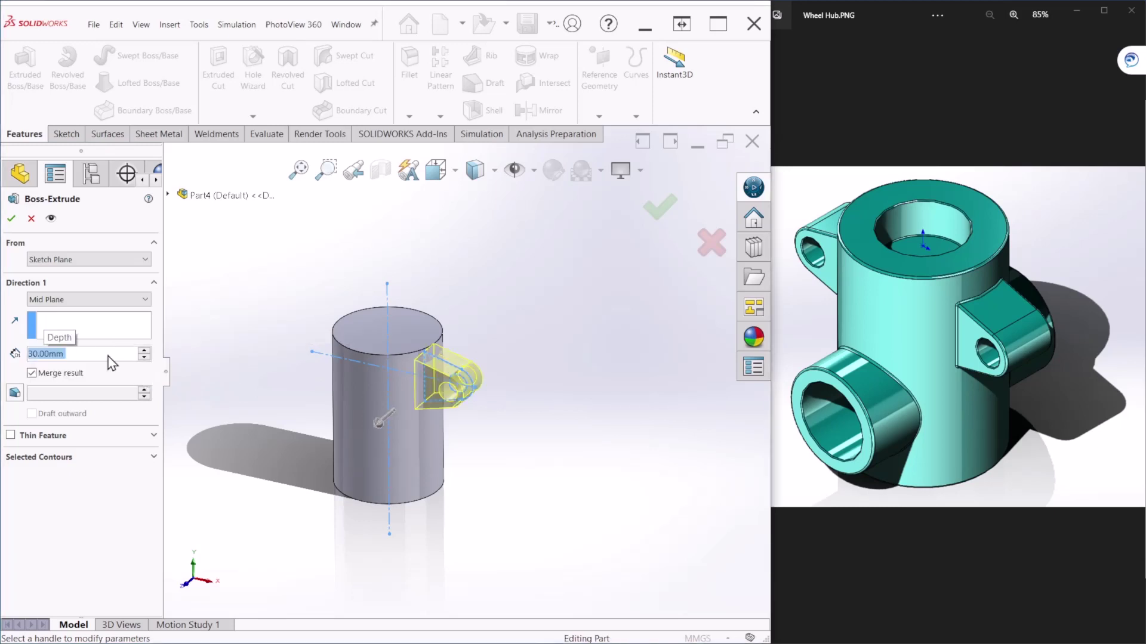
click(663, 210)
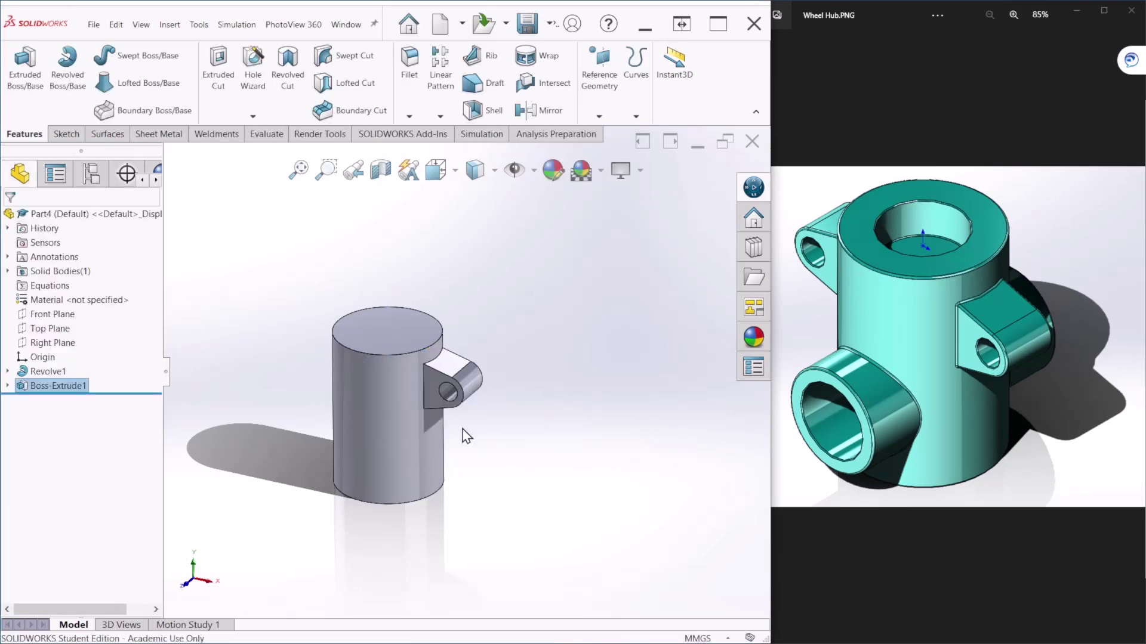
middle_drag(473, 442, 493, 418)
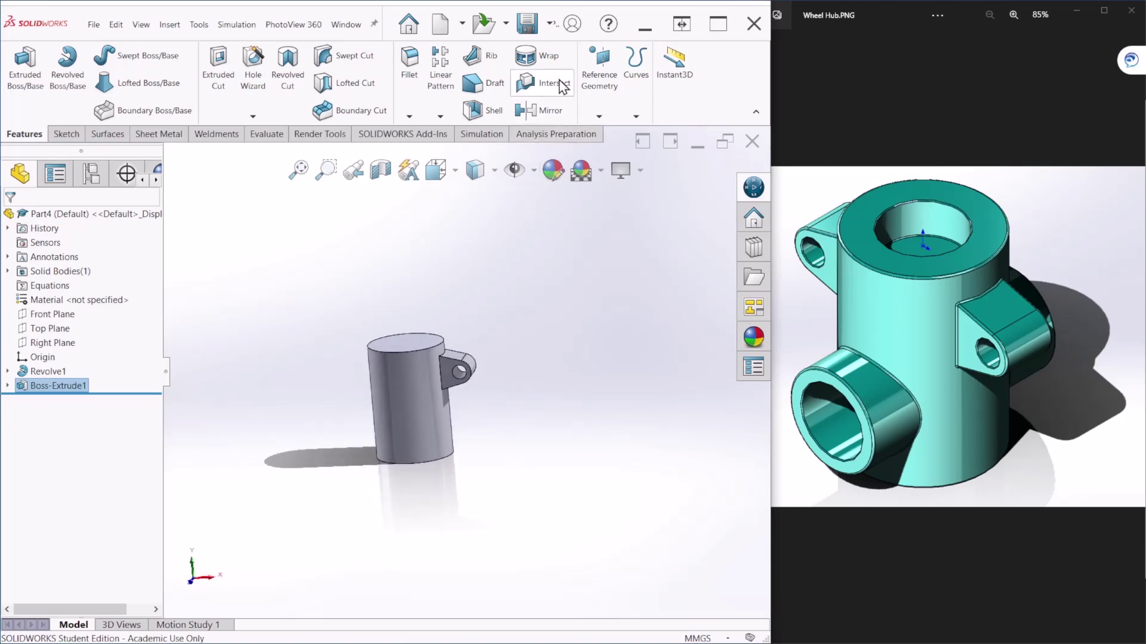
- Mirror Boss-Extrude1 across the Right Plane to add a matching lug on the opposite side
click(543, 114)
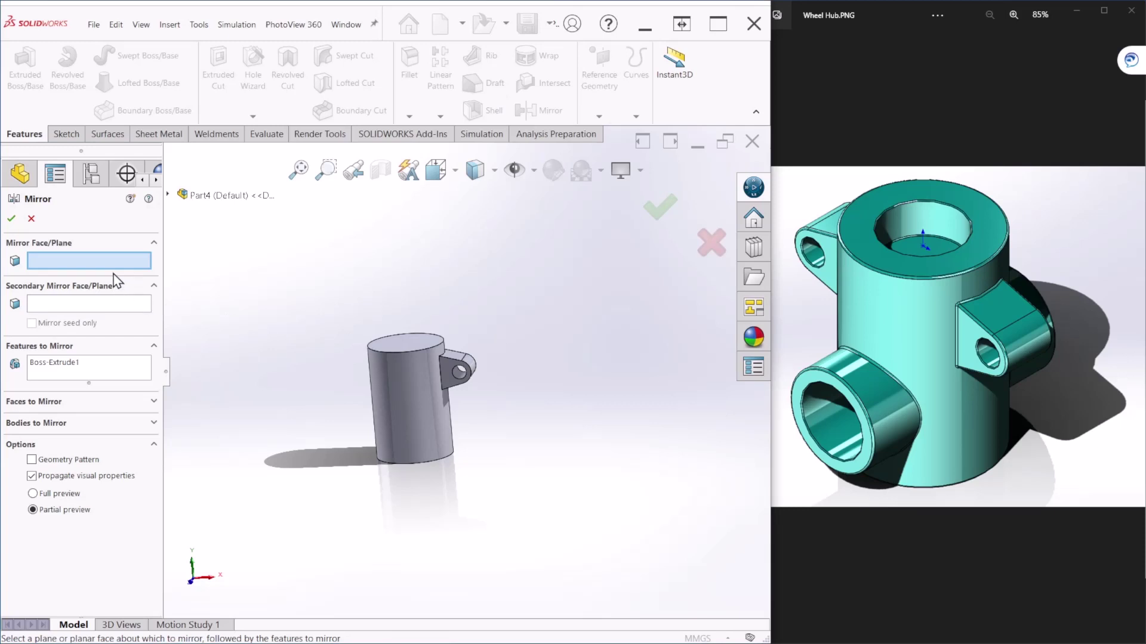
click(62, 366)
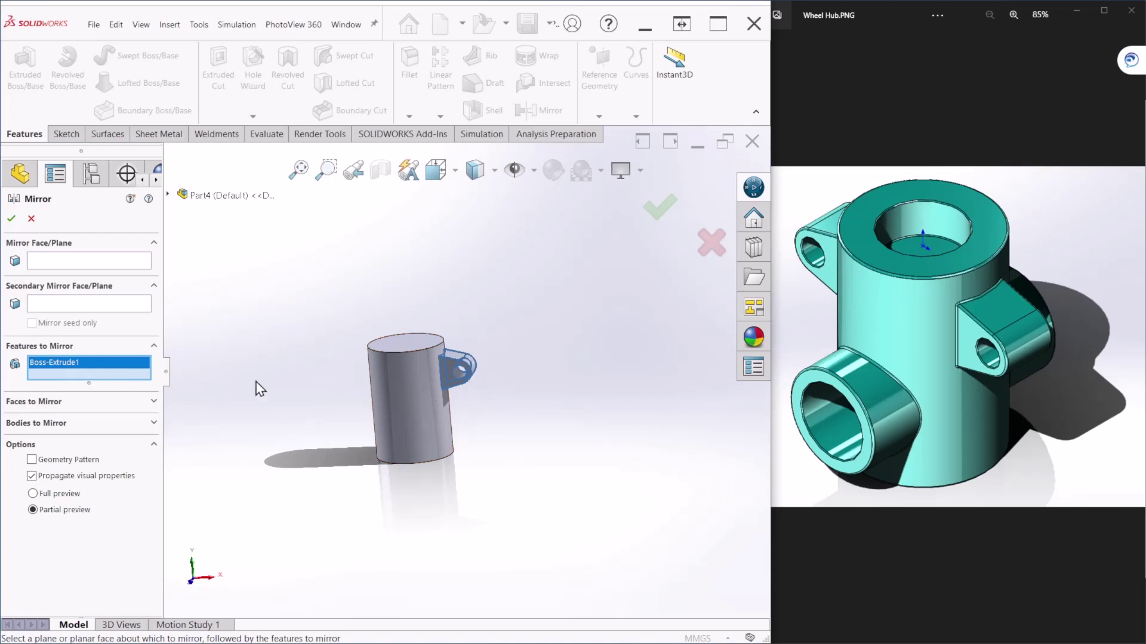
click(101, 262)
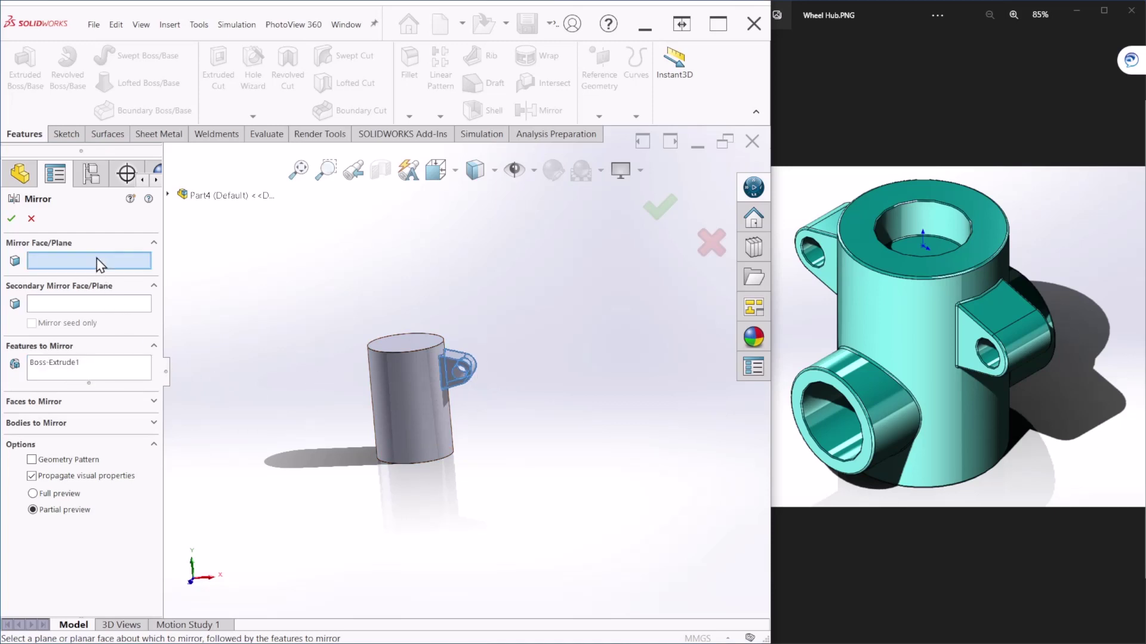
click(169, 195)
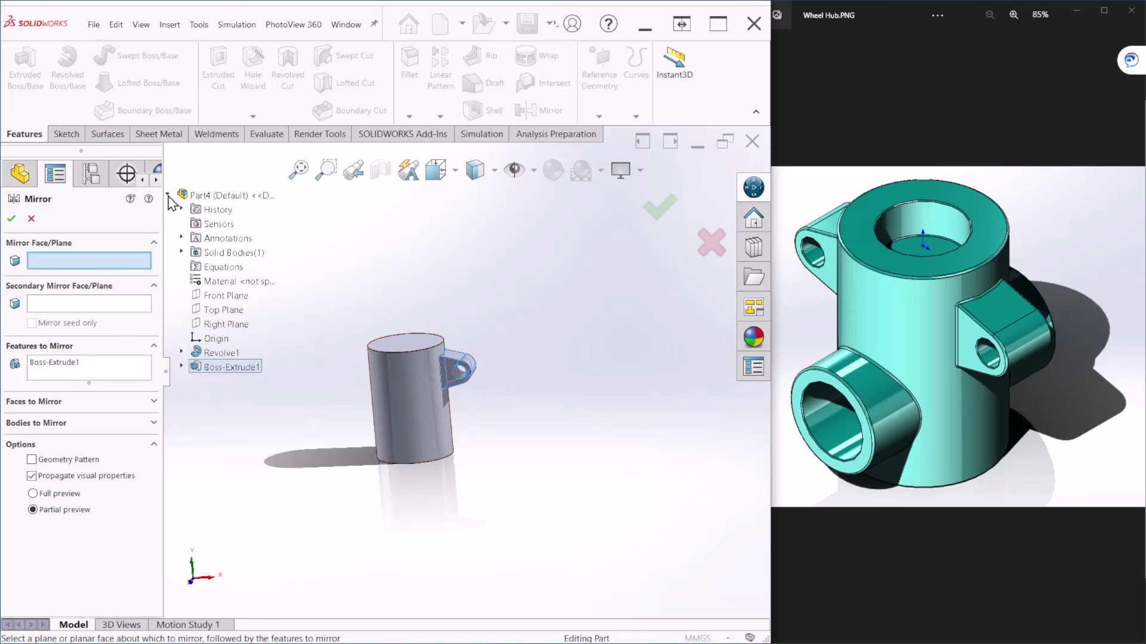
click(226, 326)
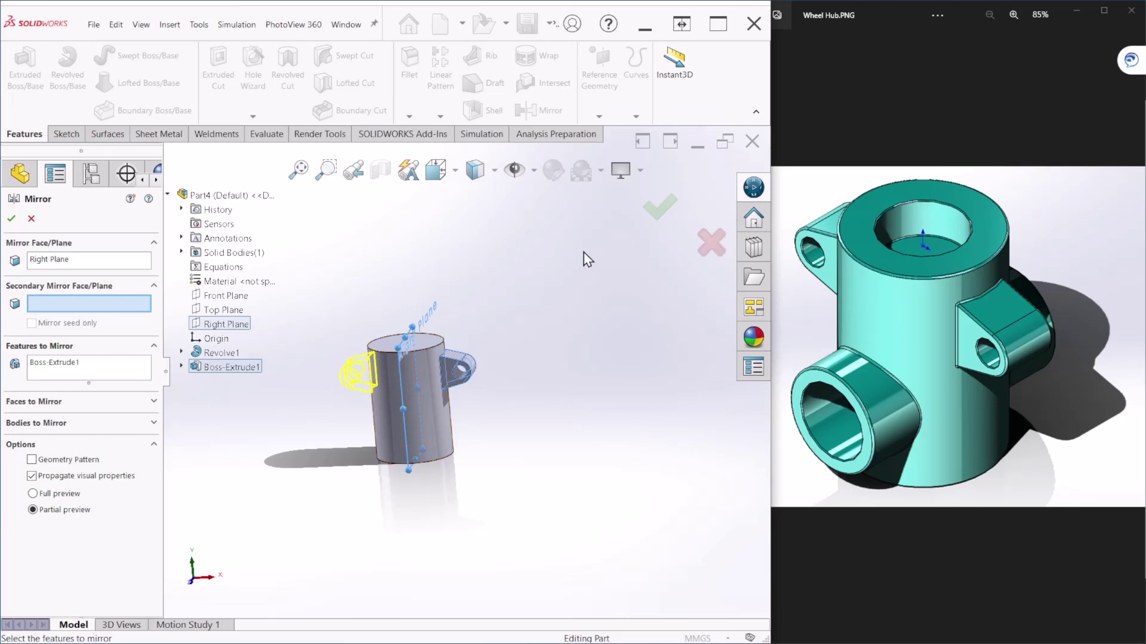
click(651, 210)
middle_drag(529, 397, 549, 362)
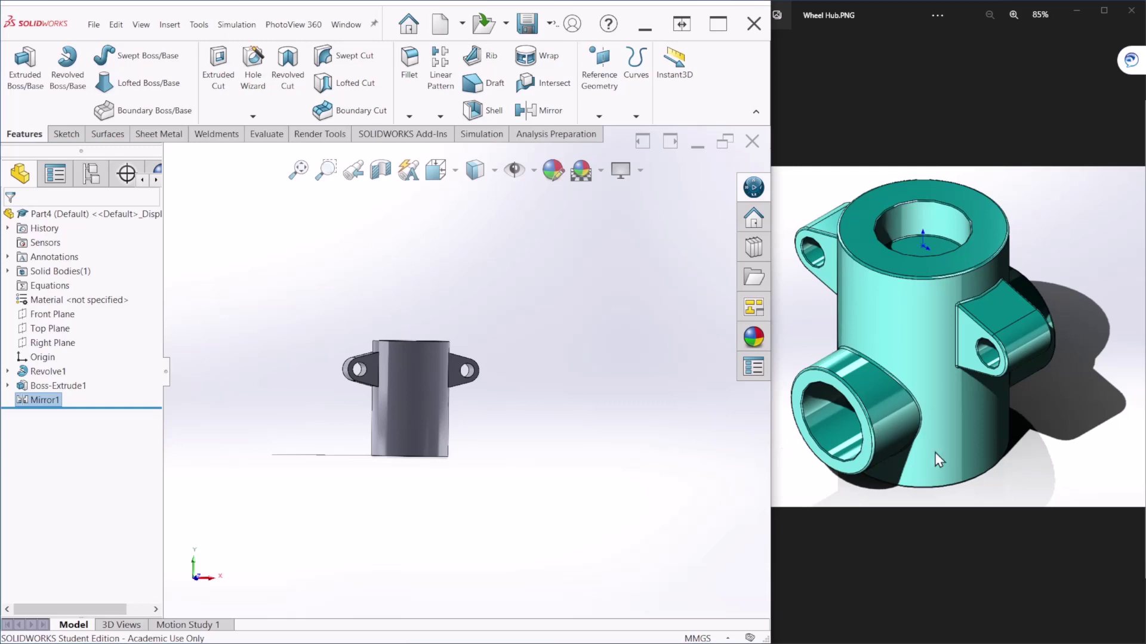
- Start a sketch on the Front Plane and draw a circle on the cylinder face
click(47, 314)
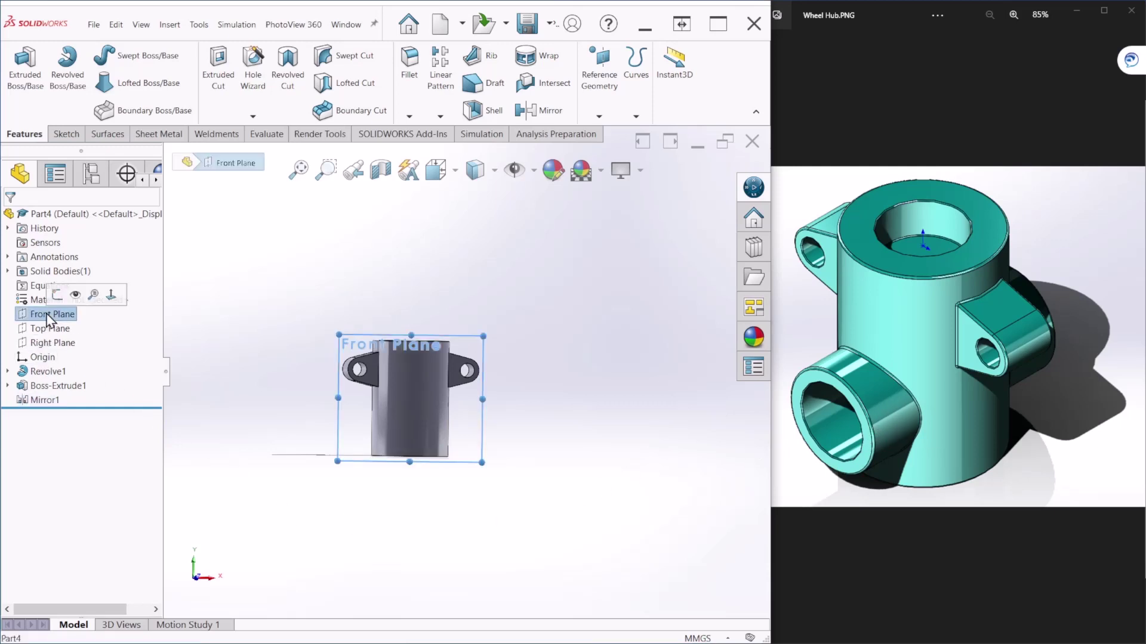
click(56, 295)
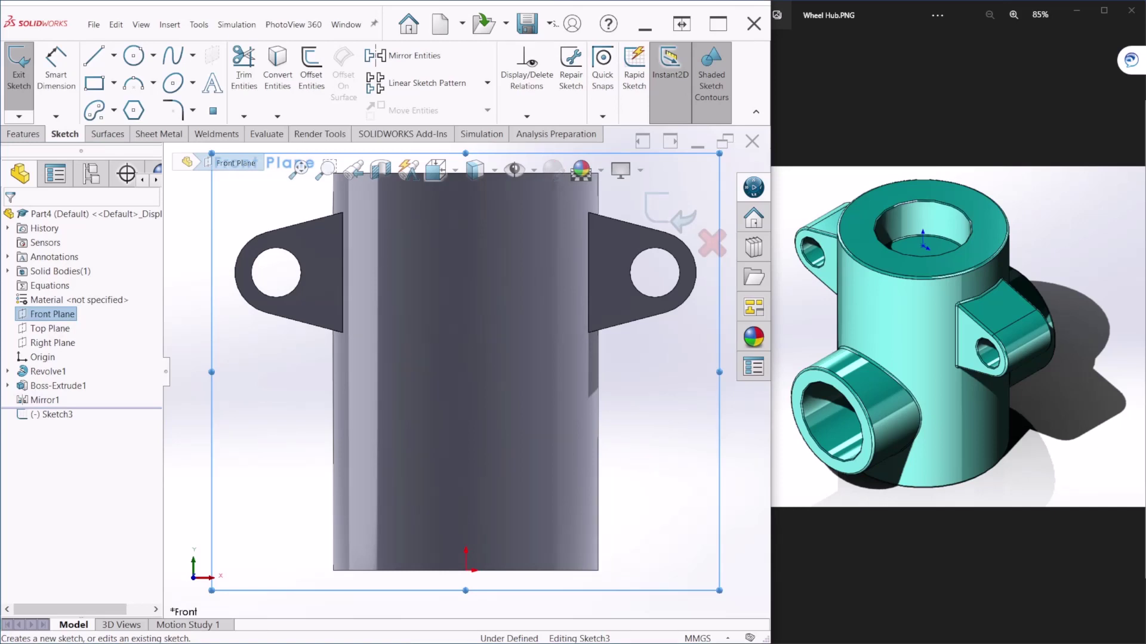
scroll(482, 374, up, 3)
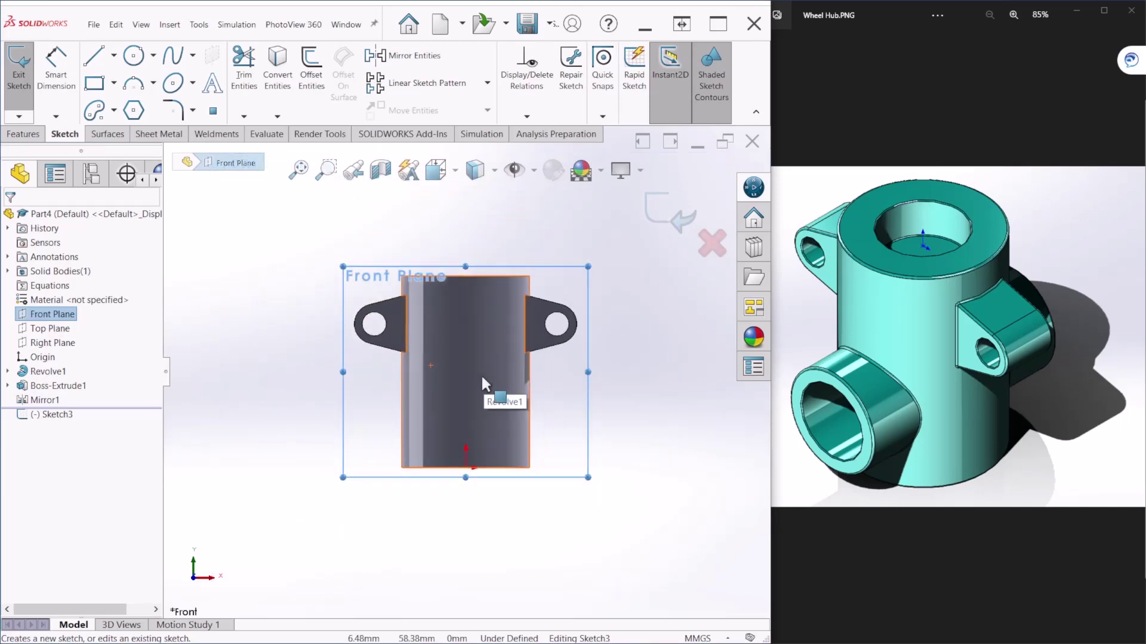
click(134, 55)
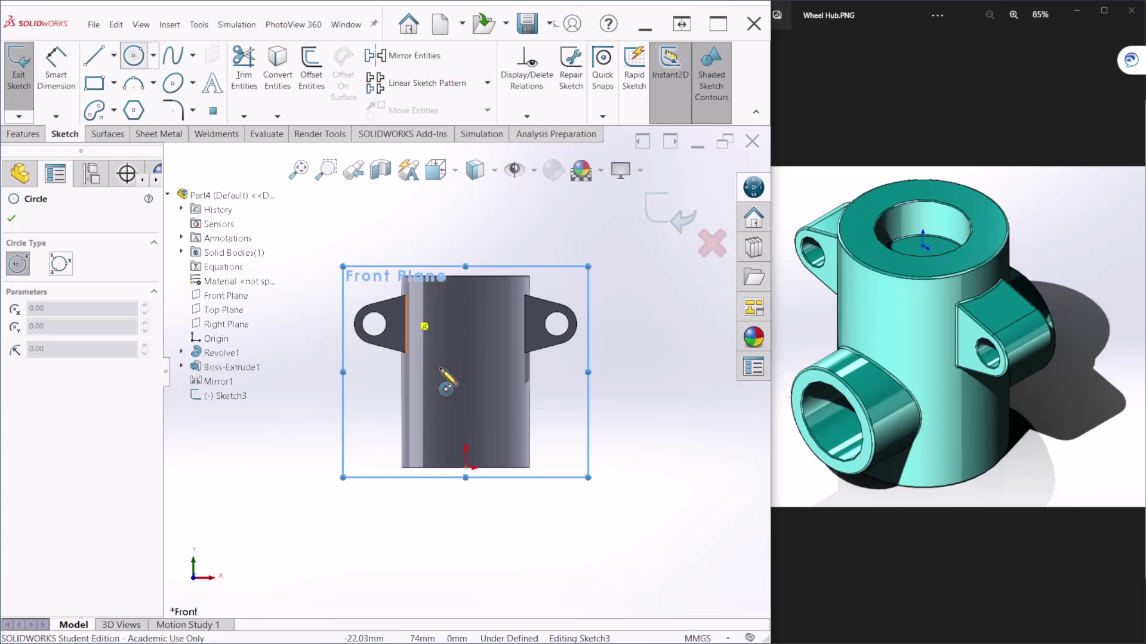
click(465, 388)
click(486, 409)
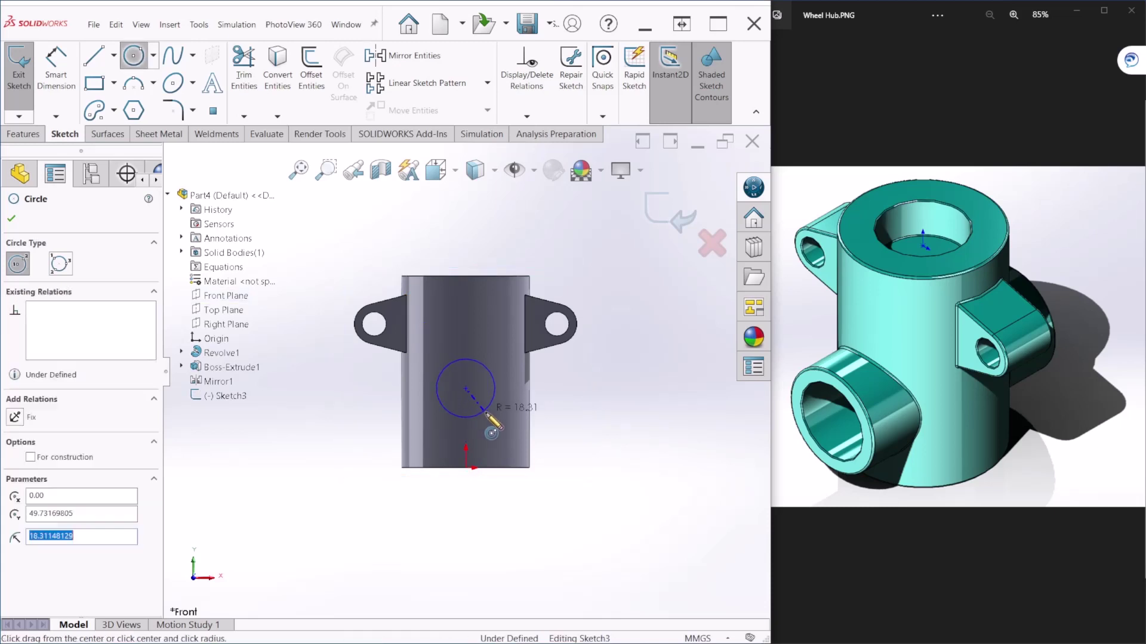
key(Escape)
- Dimension the circle to 55 mm diameter, centred 40 mm above the bottom edge
click(55, 66)
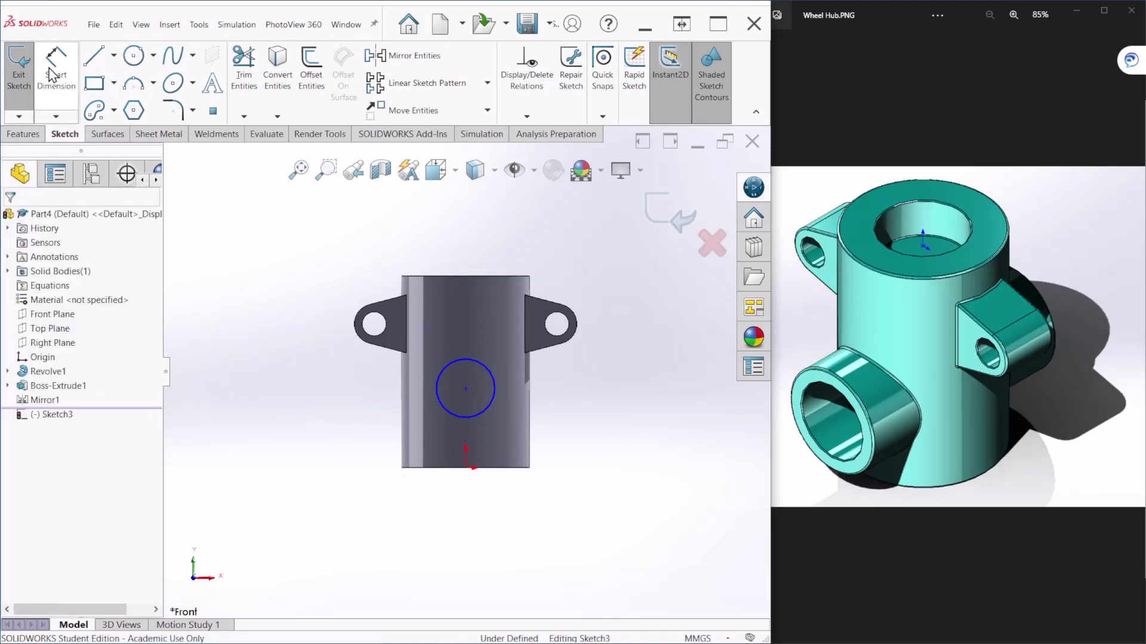
click(437, 385)
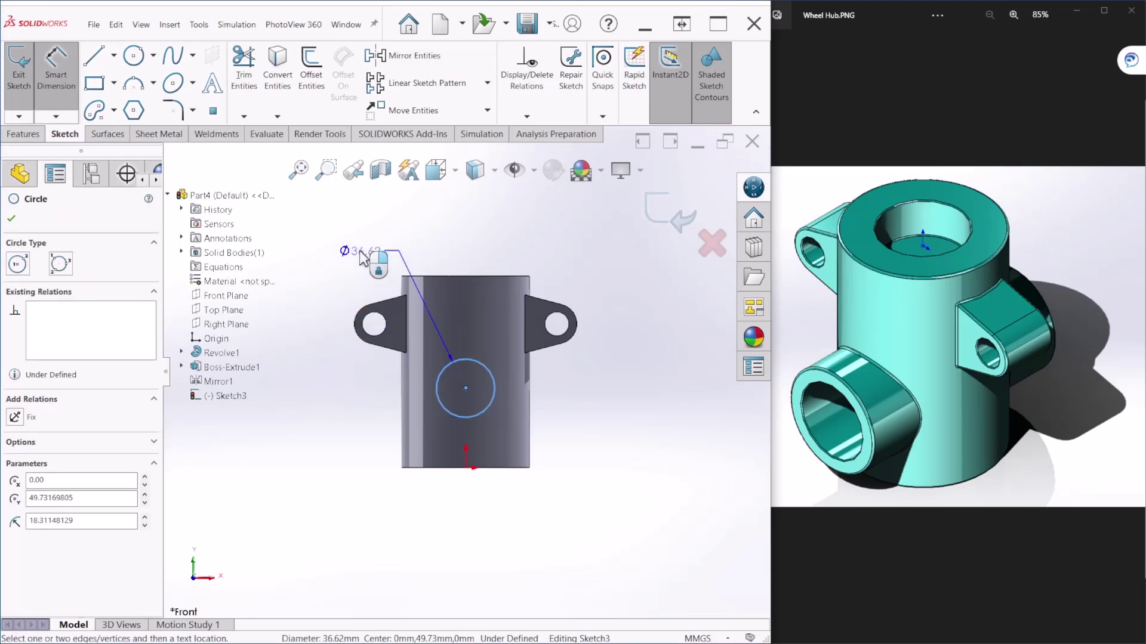
click(361, 257)
text(55)
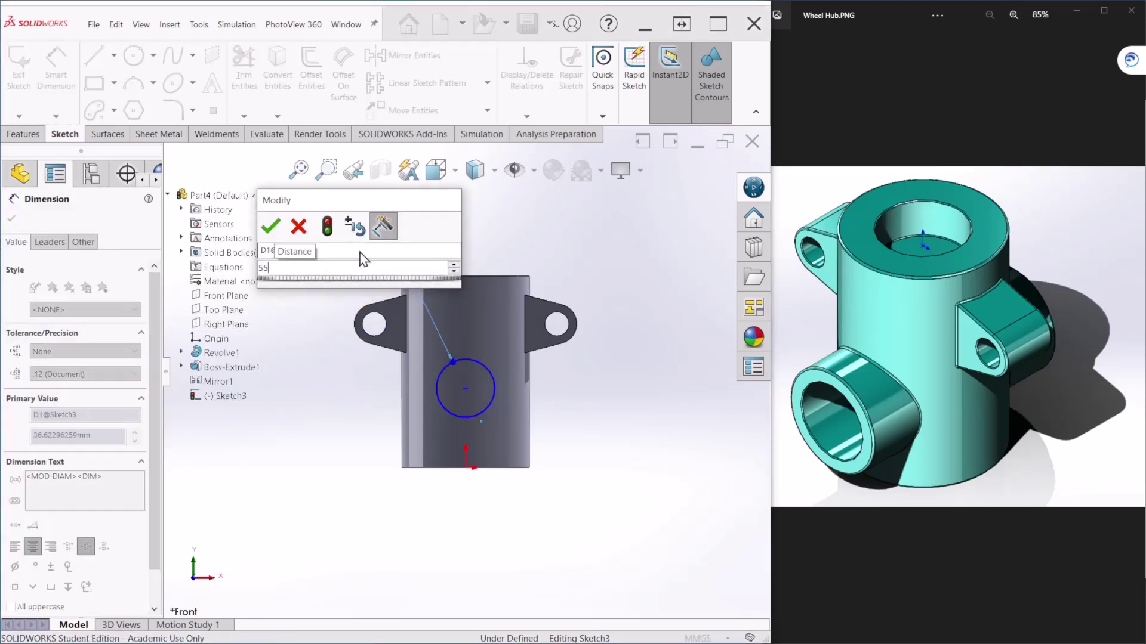
key(Return)
scroll(507, 423, up, 3)
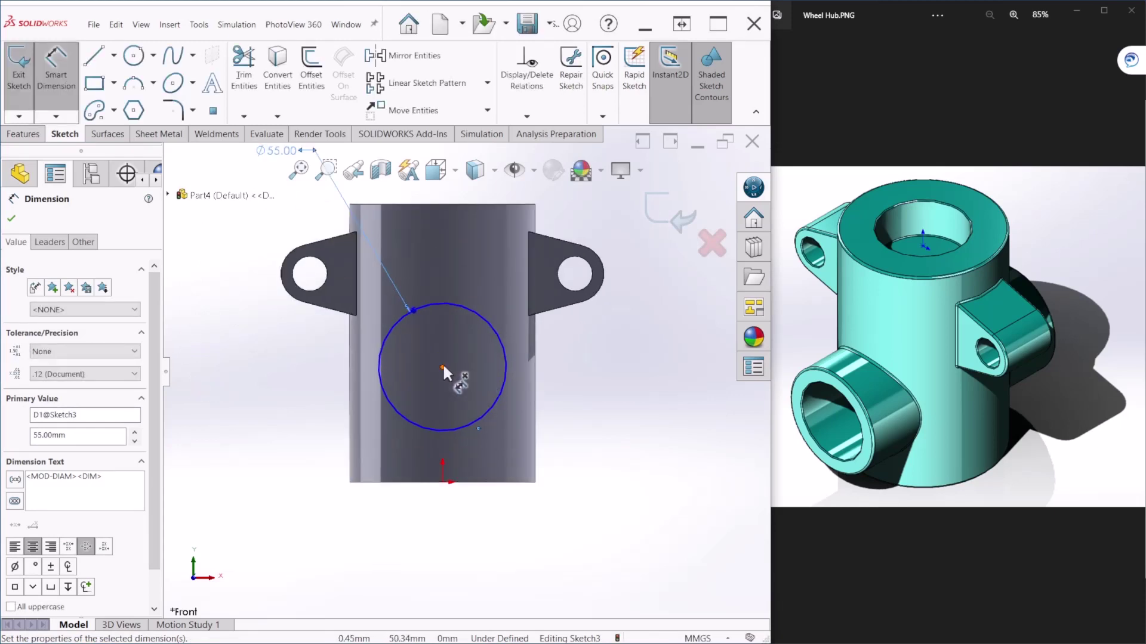
click(442, 367)
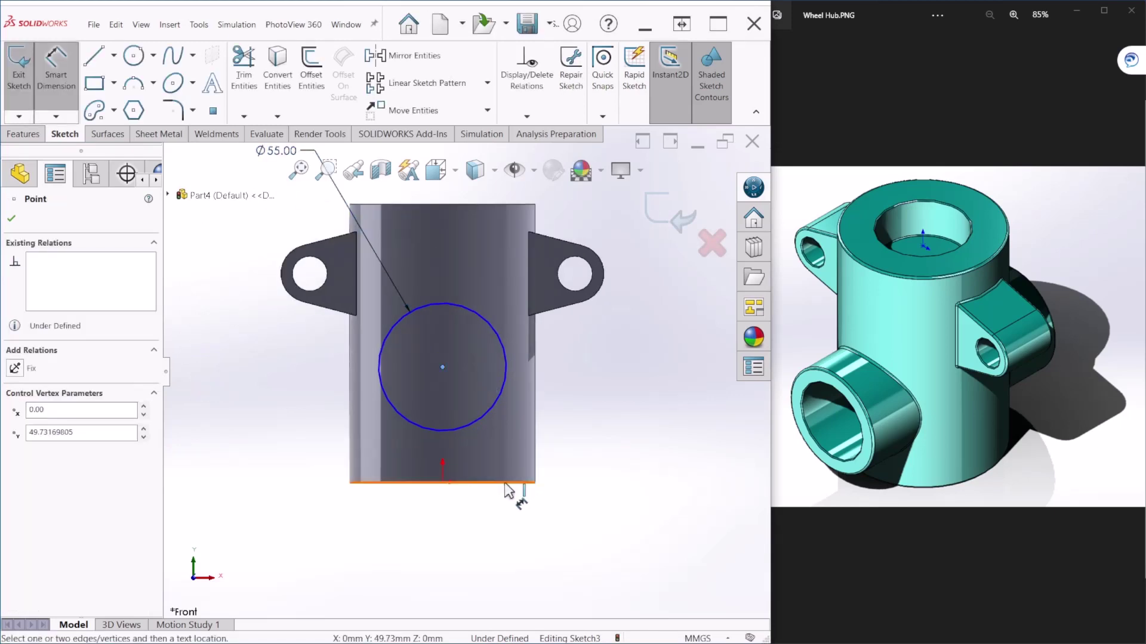
click(504, 483)
scroll(519, 477, down, 3)
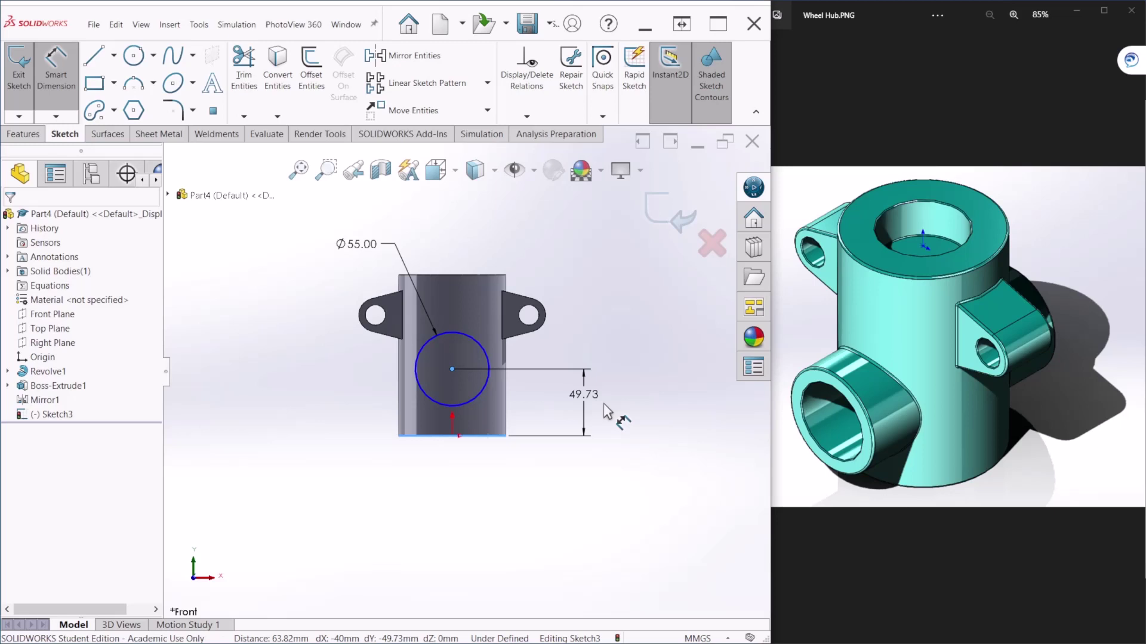
click(595, 407)
text(40)
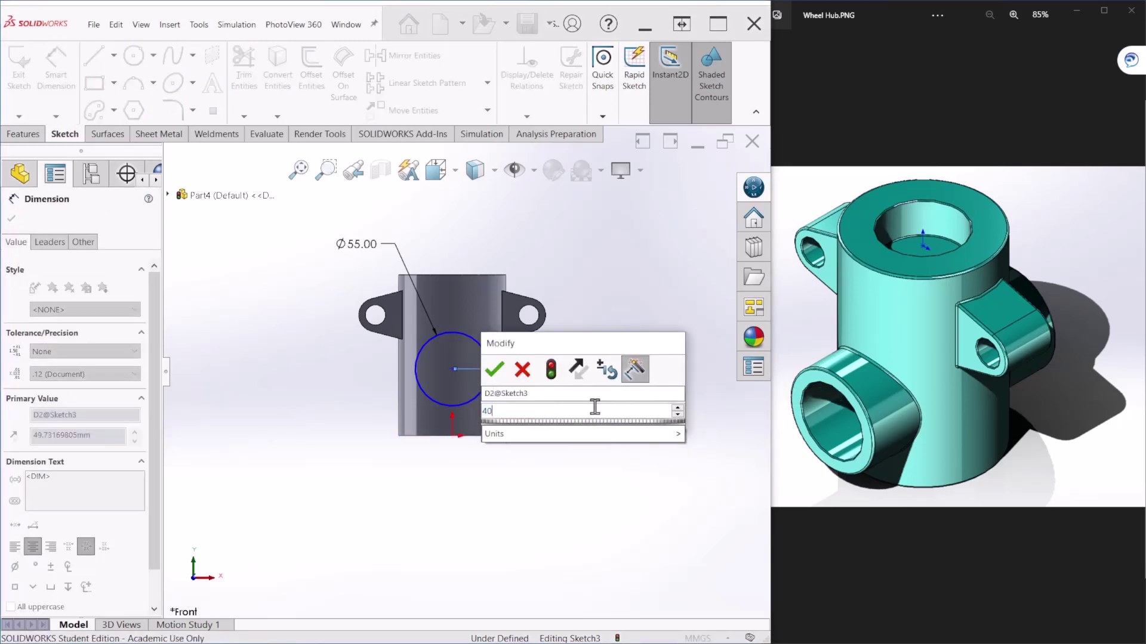
key(Return)
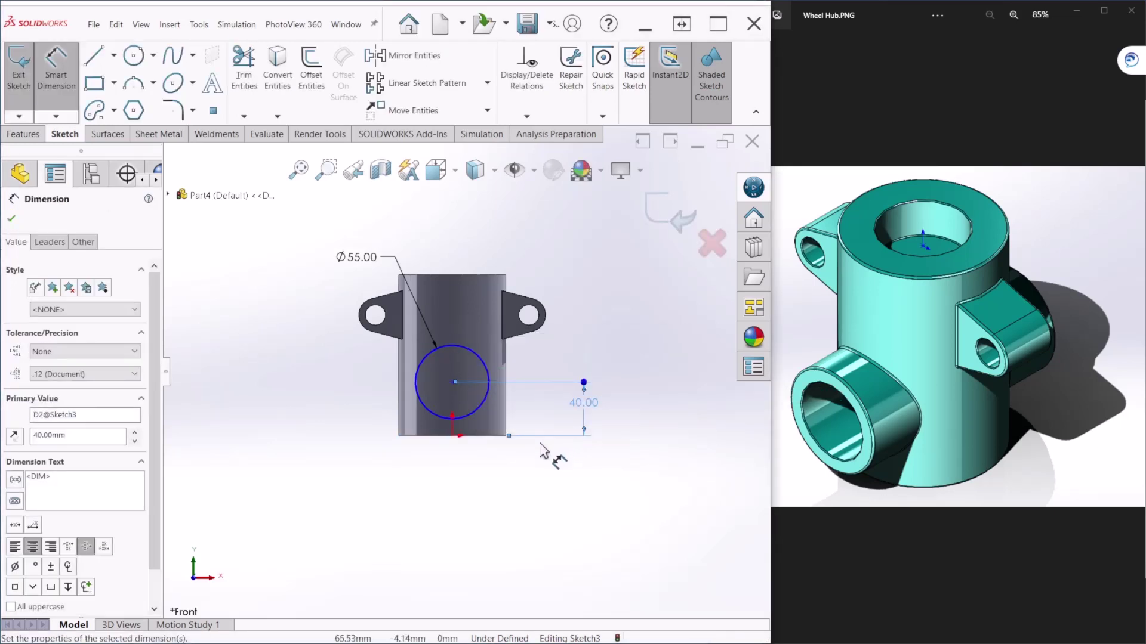
- Close the Dimension settings and exit the side-boss sketch
scroll(597, 448, down, 2)
mouse_move(634, 435)
middle_down()
mouse_move(605, 435)
mouse_move(604, 465)
mouse_move(643, 438)
middle_up()
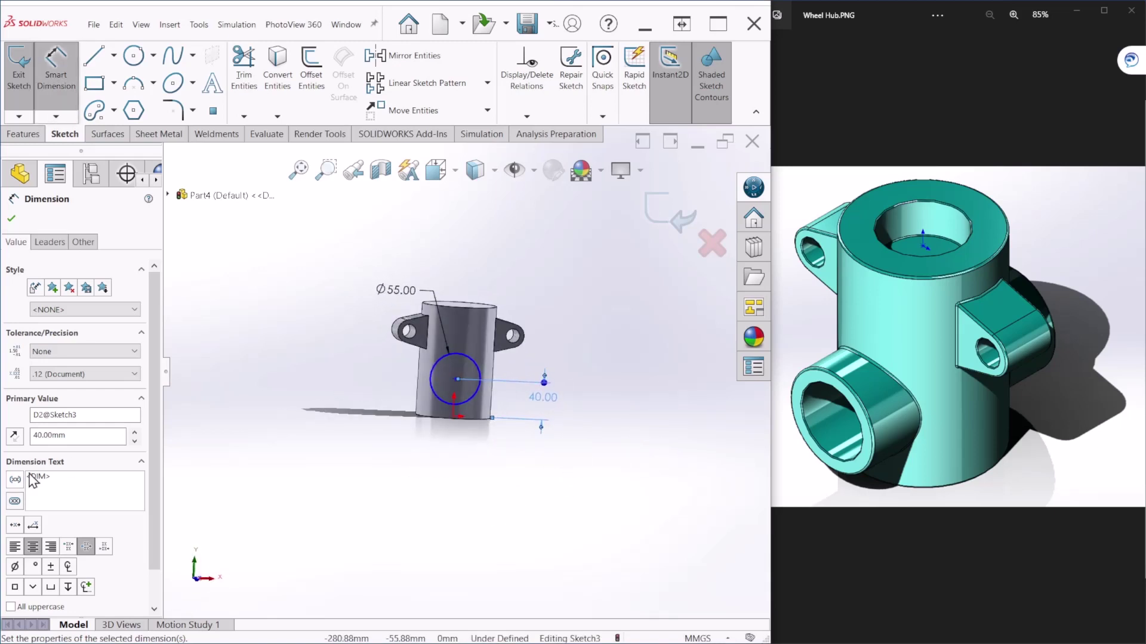
mouse_move(564, 415)
middle_down()
mouse_move(596, 334)
mouse_move(546, 371)
mouse_move(540, 389)
middle_up()
click(670, 213)
click(678, 210)
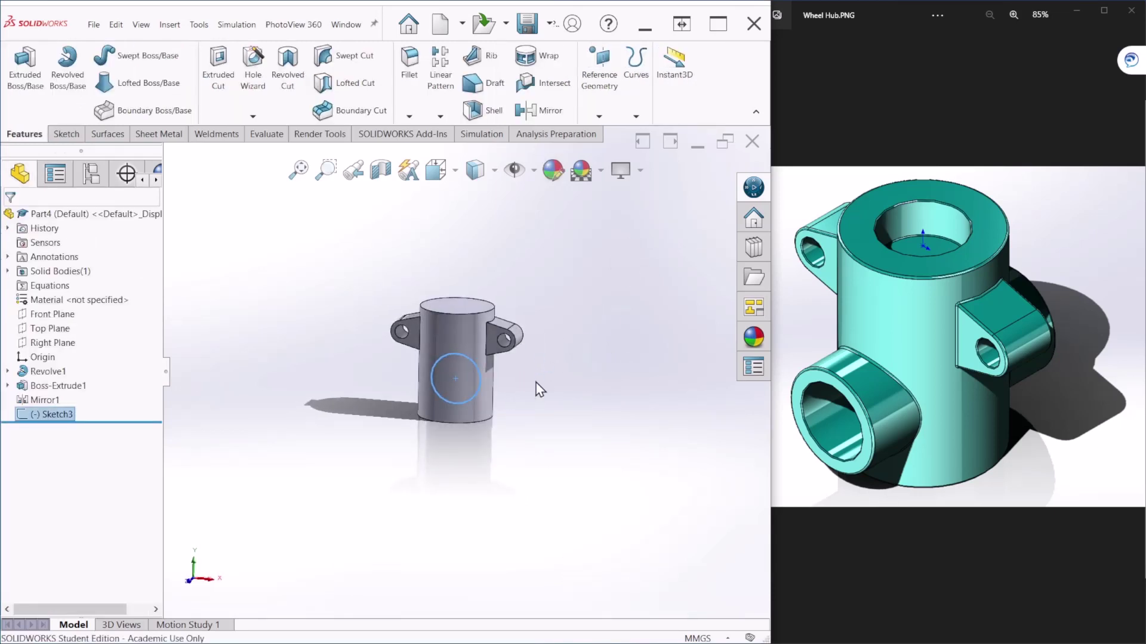
- Extrude the Ø55 circle Mid Plane to 120 mm depth as Boss-Extrude2
key(ctrl+7)
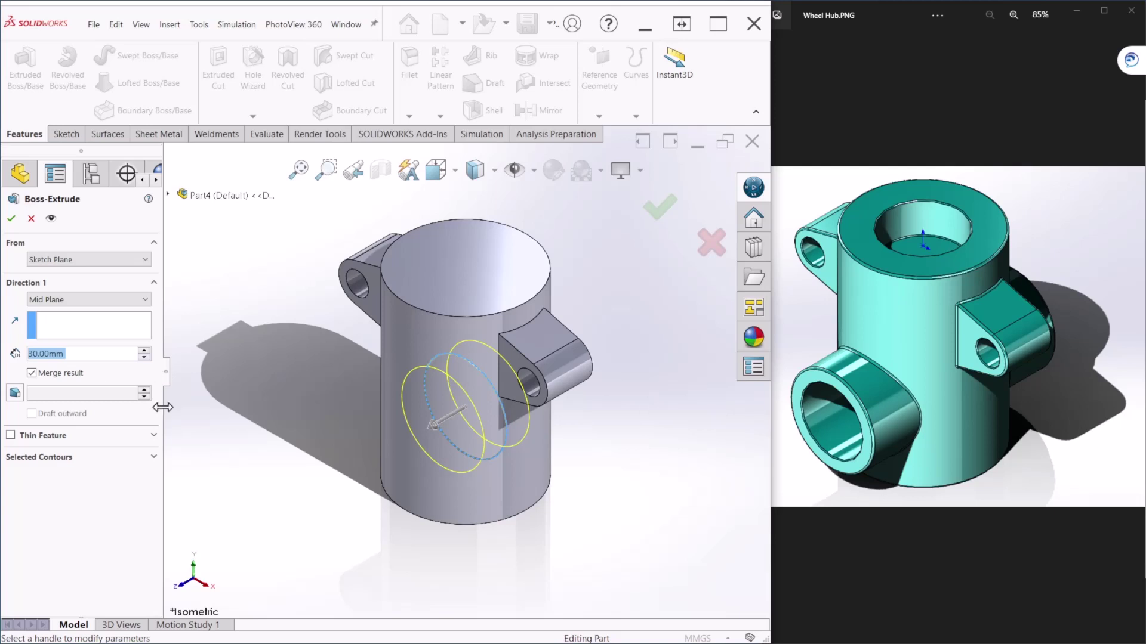
click(99, 354)
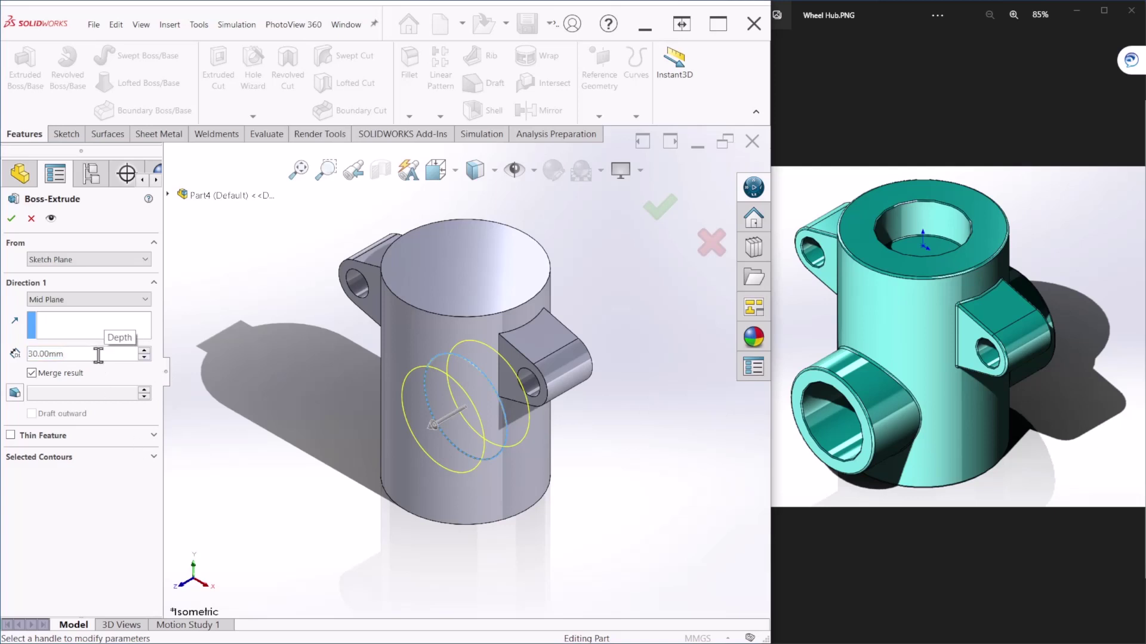
double_click(99, 354)
text(120)
key(Return)
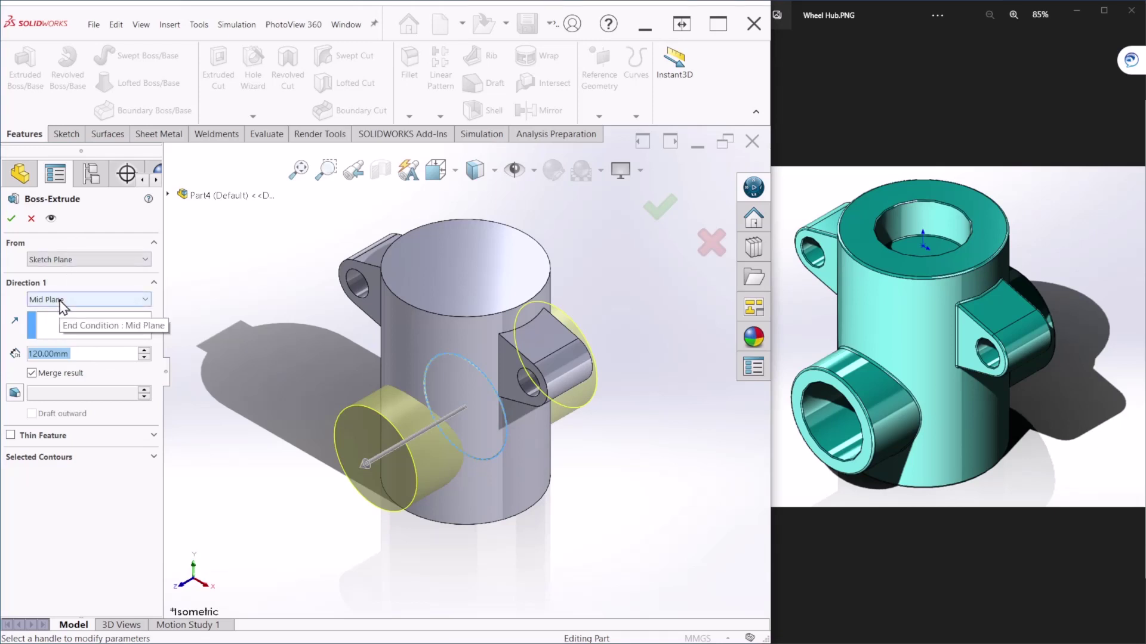
click(660, 207)
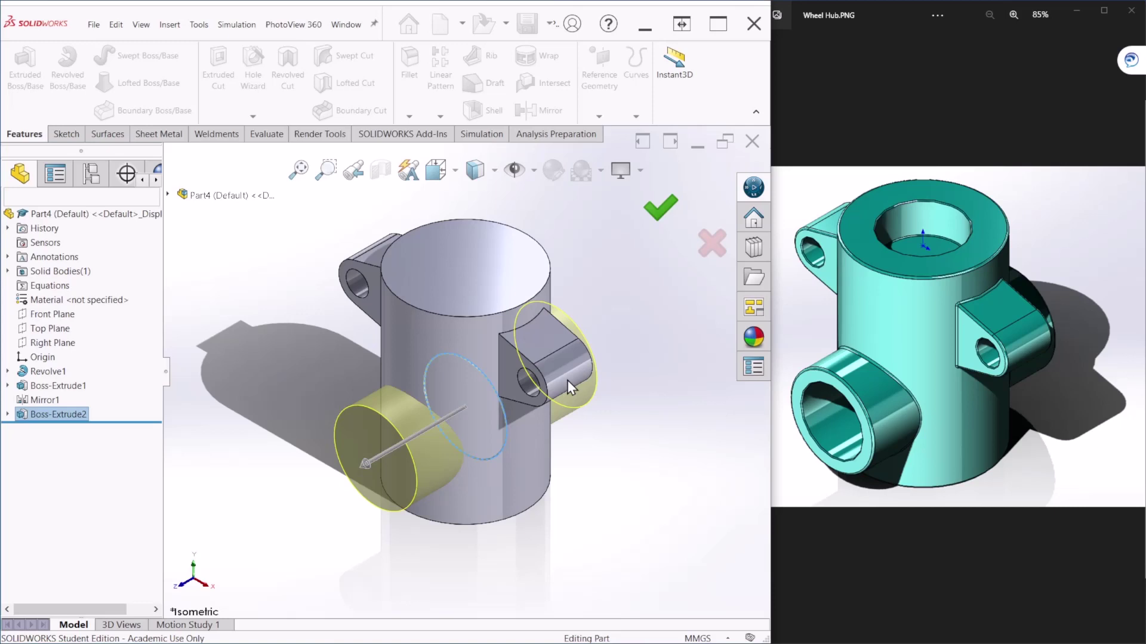
middle_drag(596, 456, 635, 384)
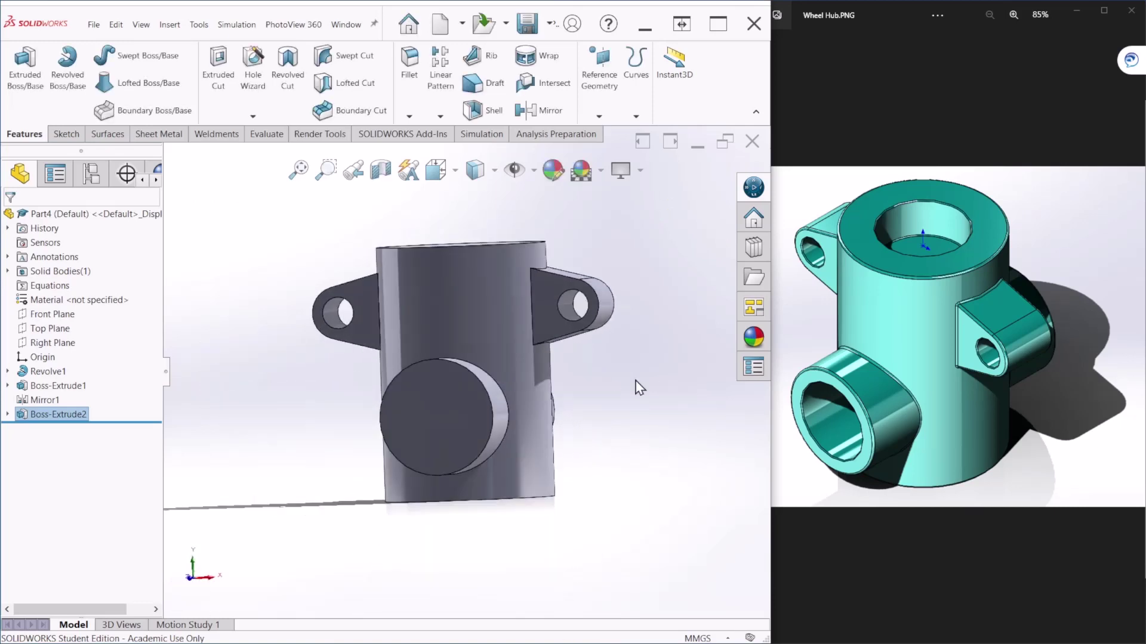
- Start a Front Plane sketch and draw a circle at the side boss centre
click(462, 439)
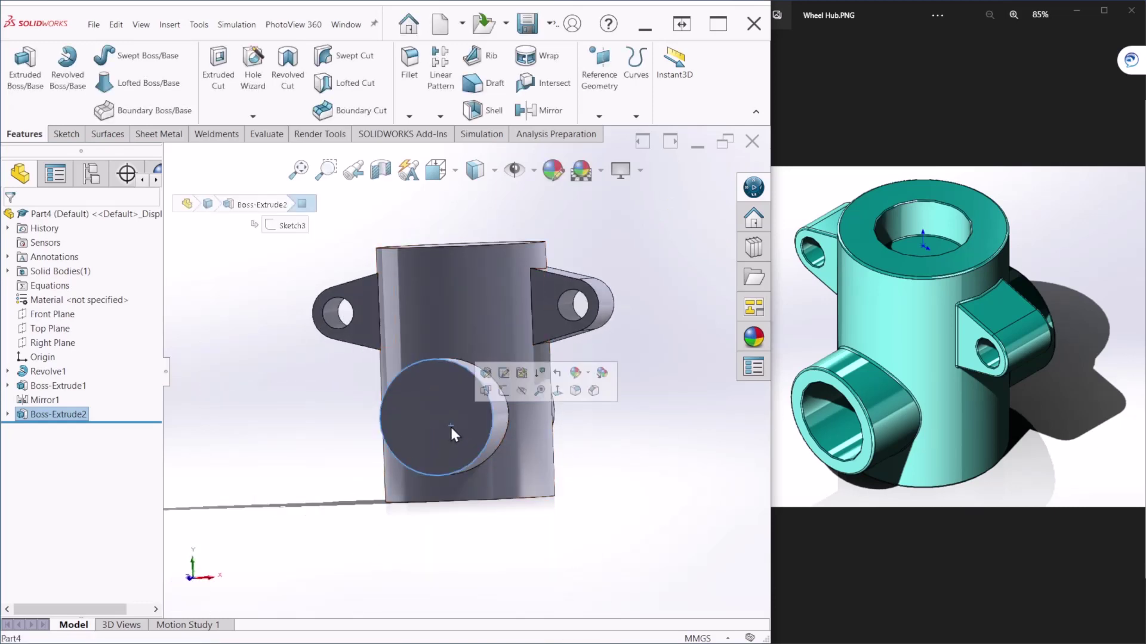
click(58, 317)
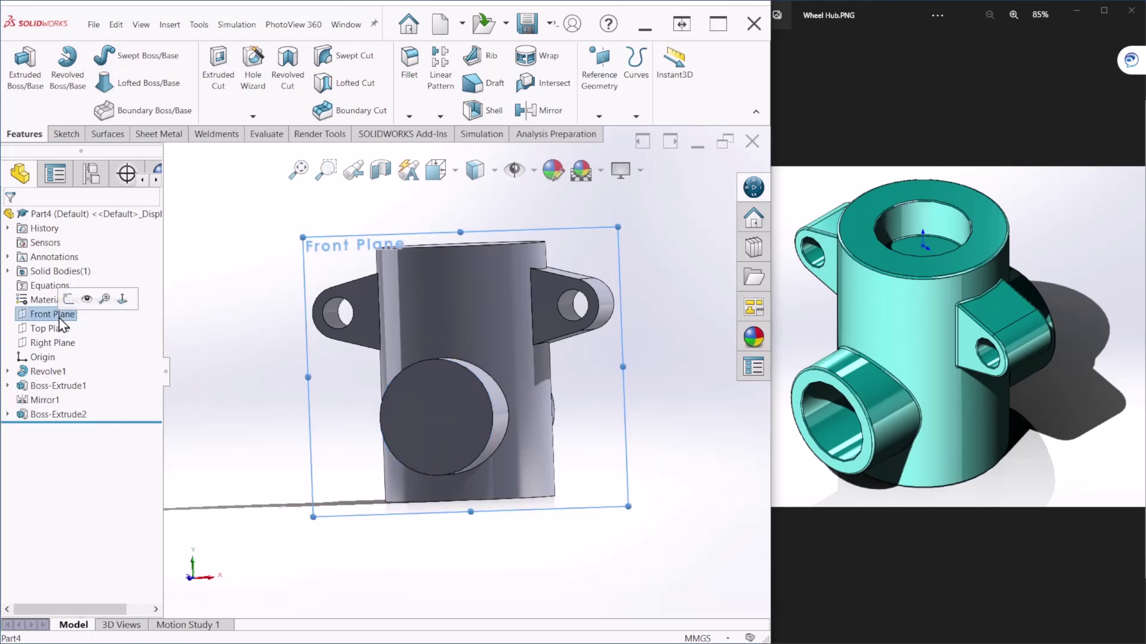
click(69, 299)
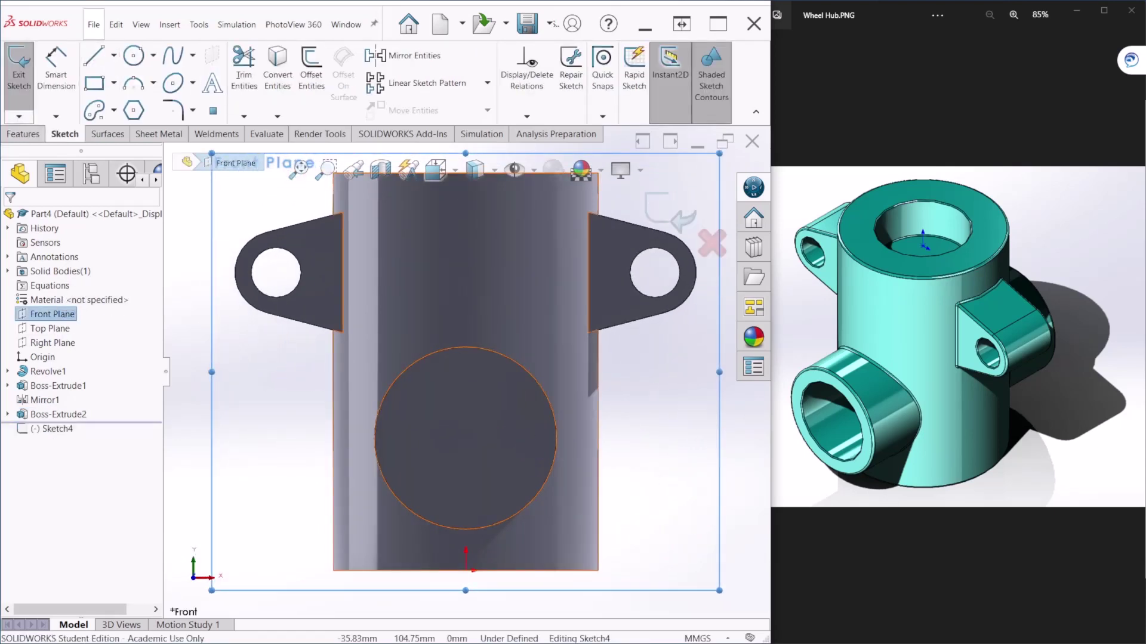
click(134, 56)
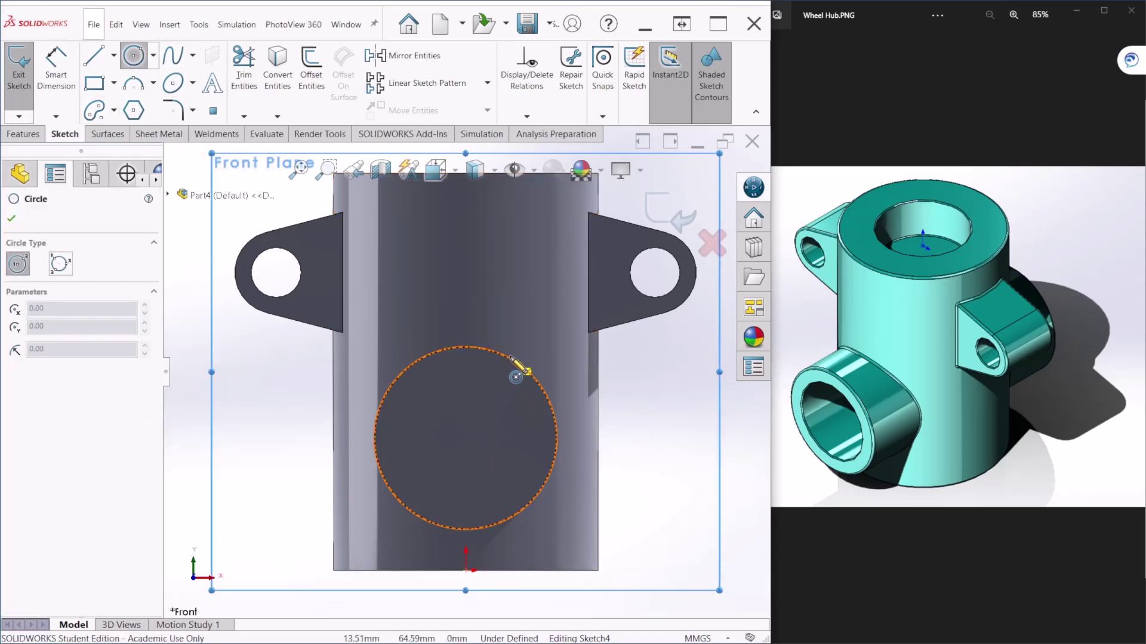
click(465, 438)
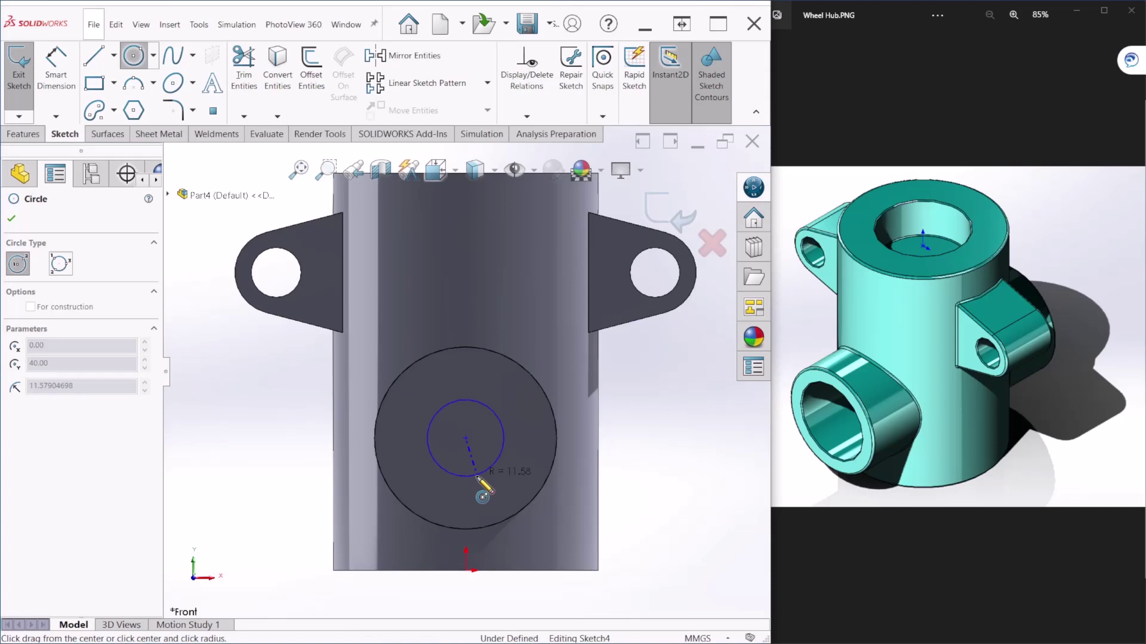
click(474, 478)
- Dimension the bore circle to 40 mm diameter and exit the sketch
click(70, 72)
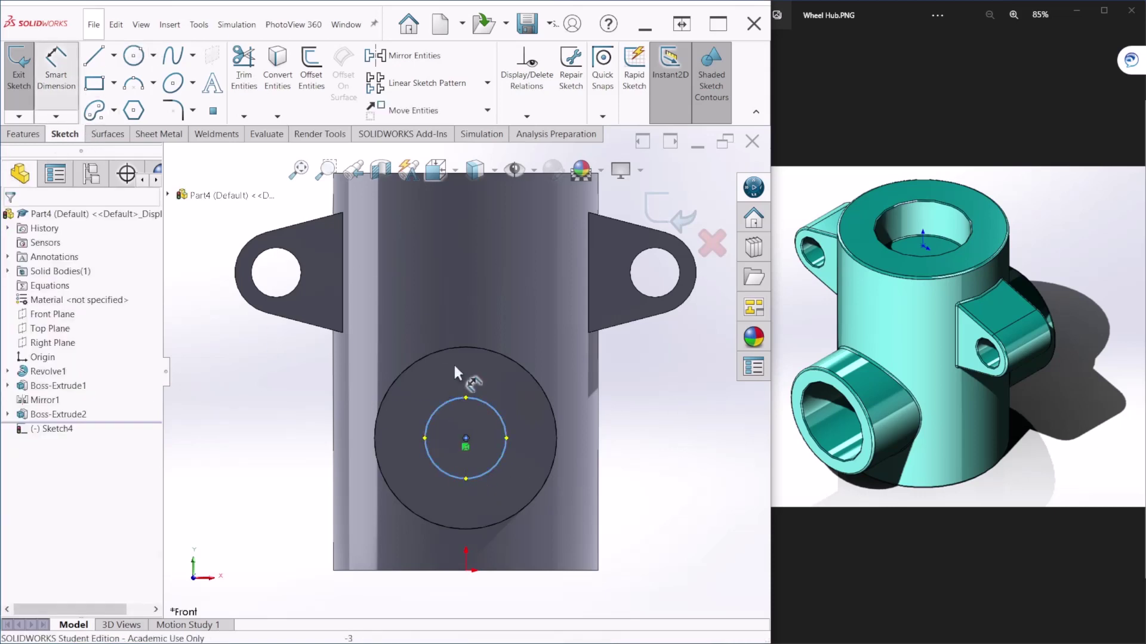
click(479, 403)
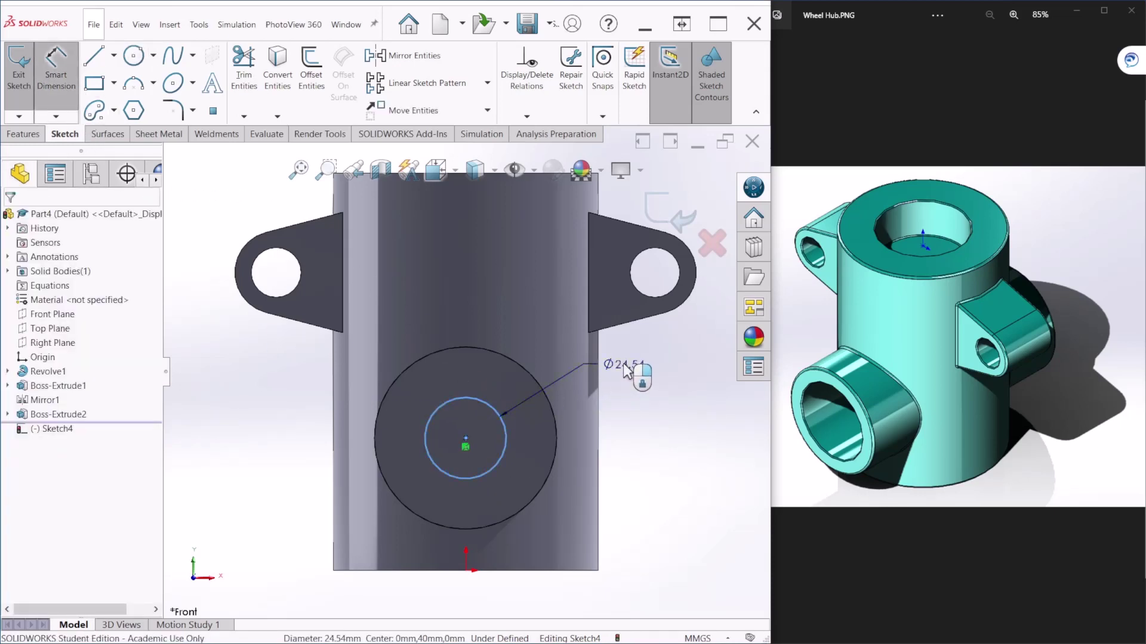
click(623, 375)
text(40)
key(Return)
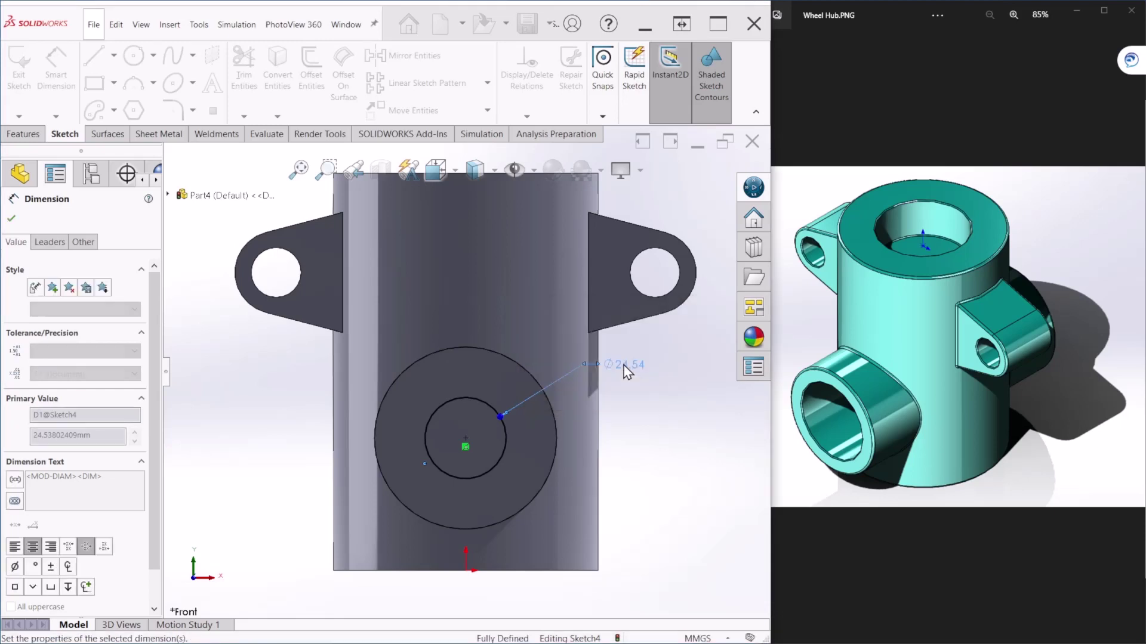
click(672, 222)
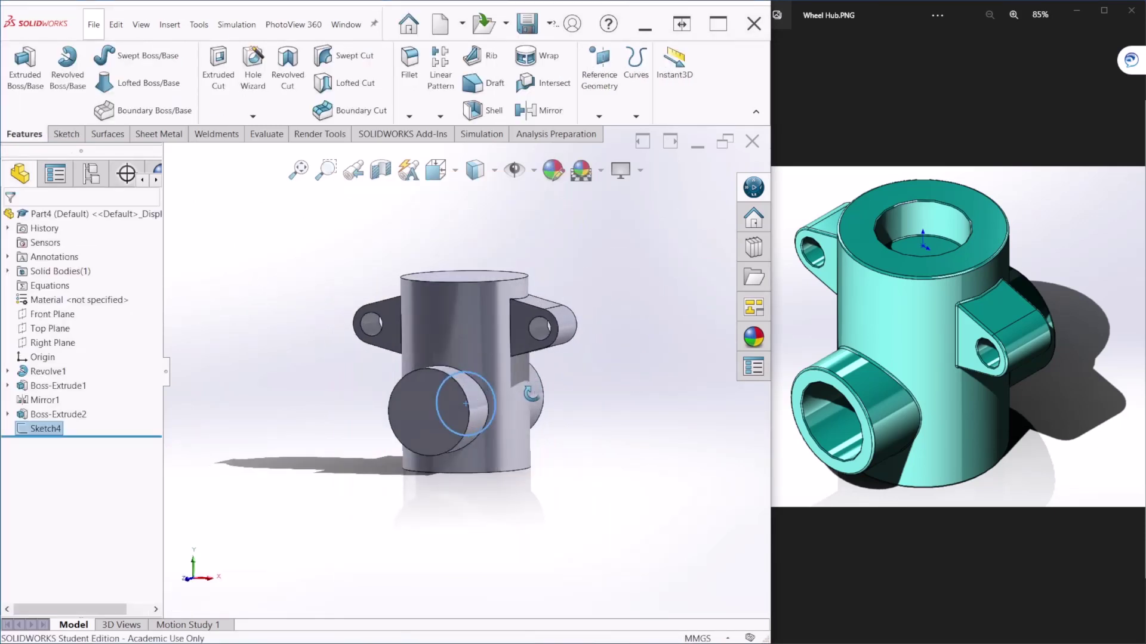
- Extruded-cut the Ø40 circle Mid Plane 120 mm through the side boss
click(217, 84)
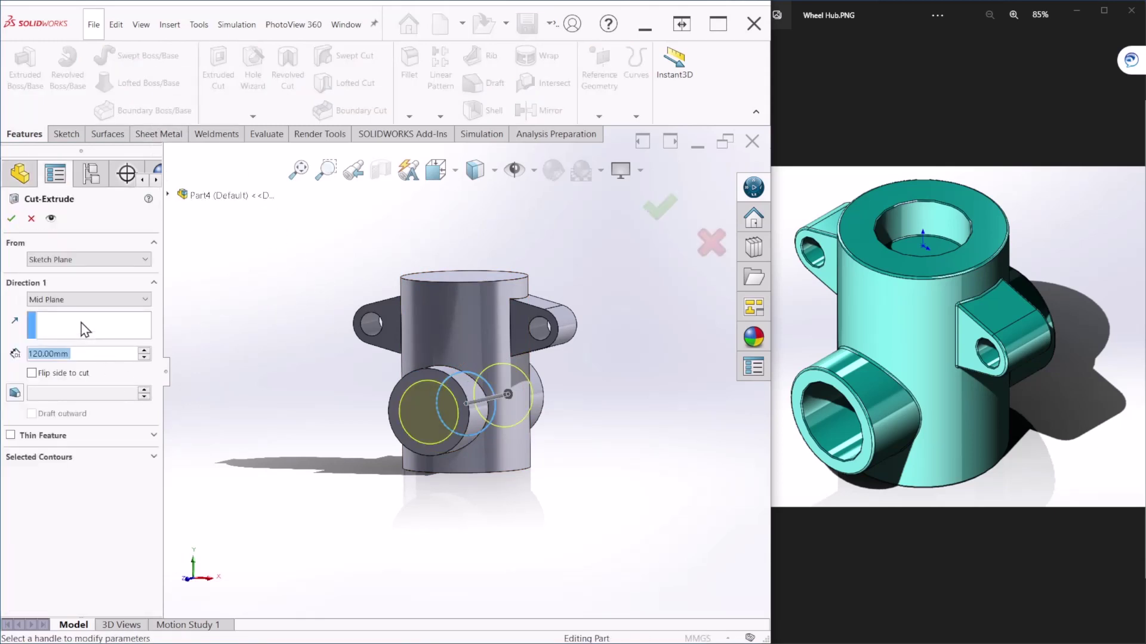
middle_drag(519, 426, 490, 447)
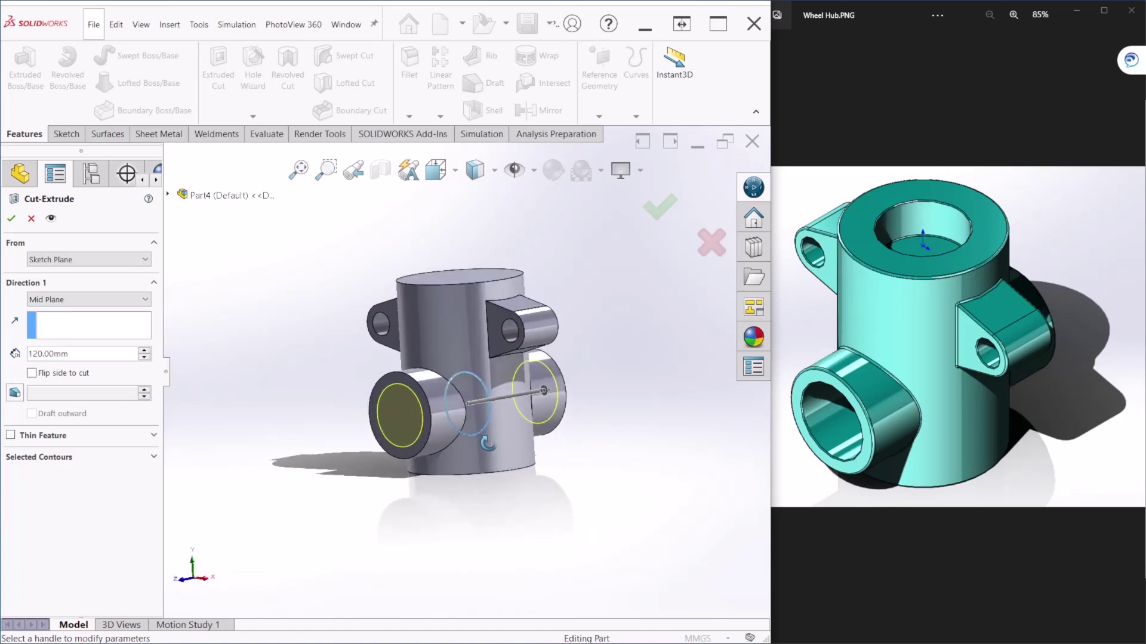
click(659, 206)
scroll(583, 384, down, 2)
middle_drag(570, 455, 564, 472)
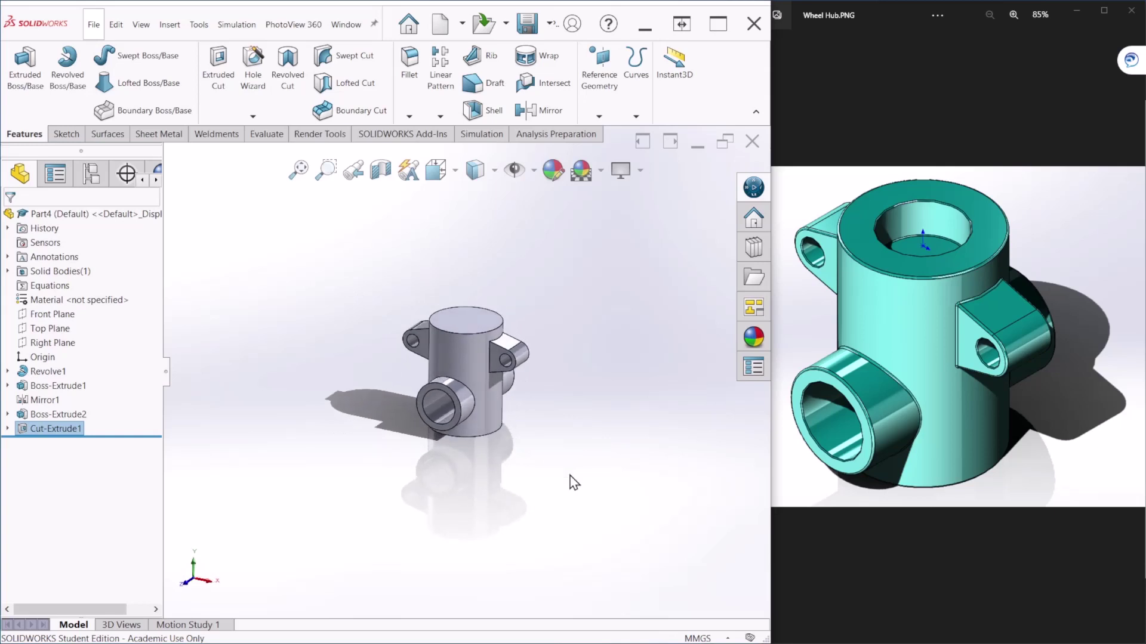
key(ctrl+7)
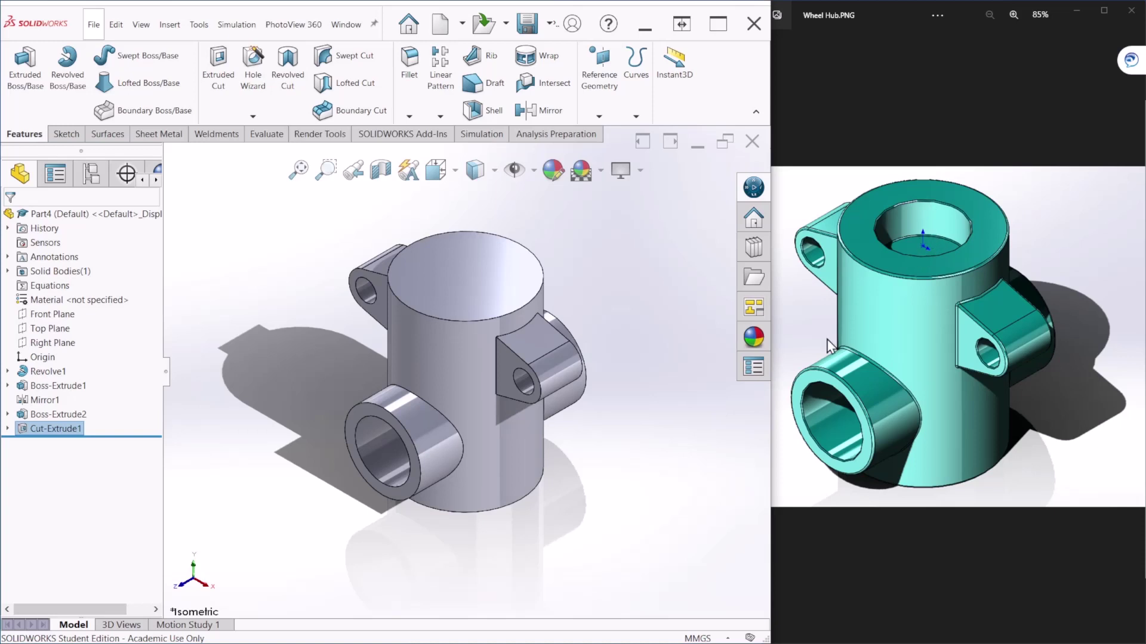
- Start a sketch on the cylinder's top face and draw a circle at the origin
click(467, 272)
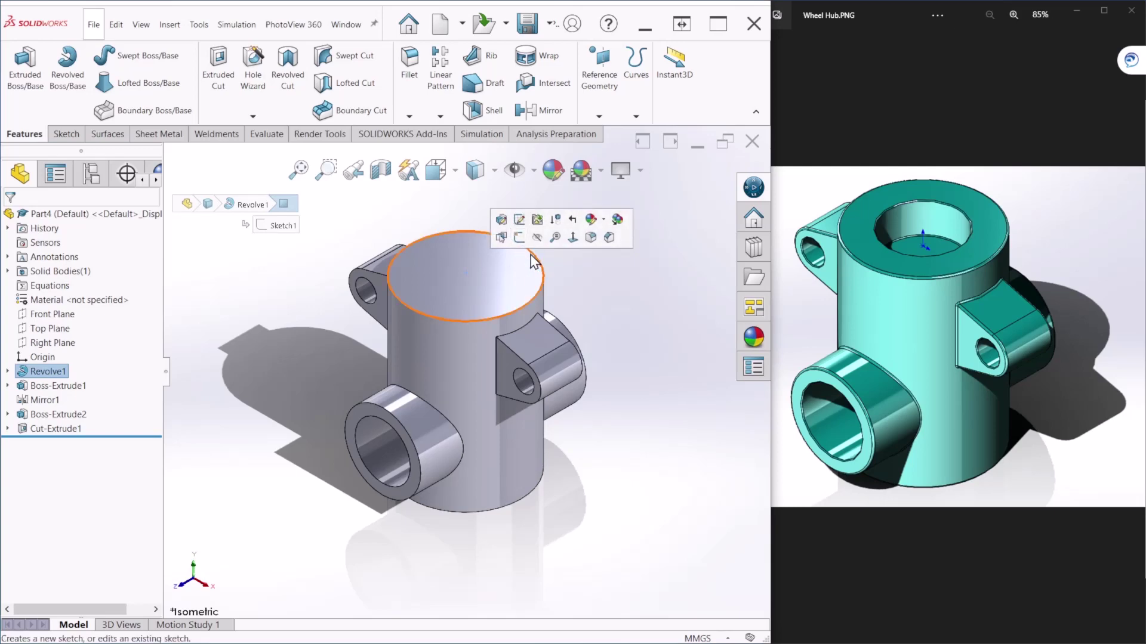
click(519, 239)
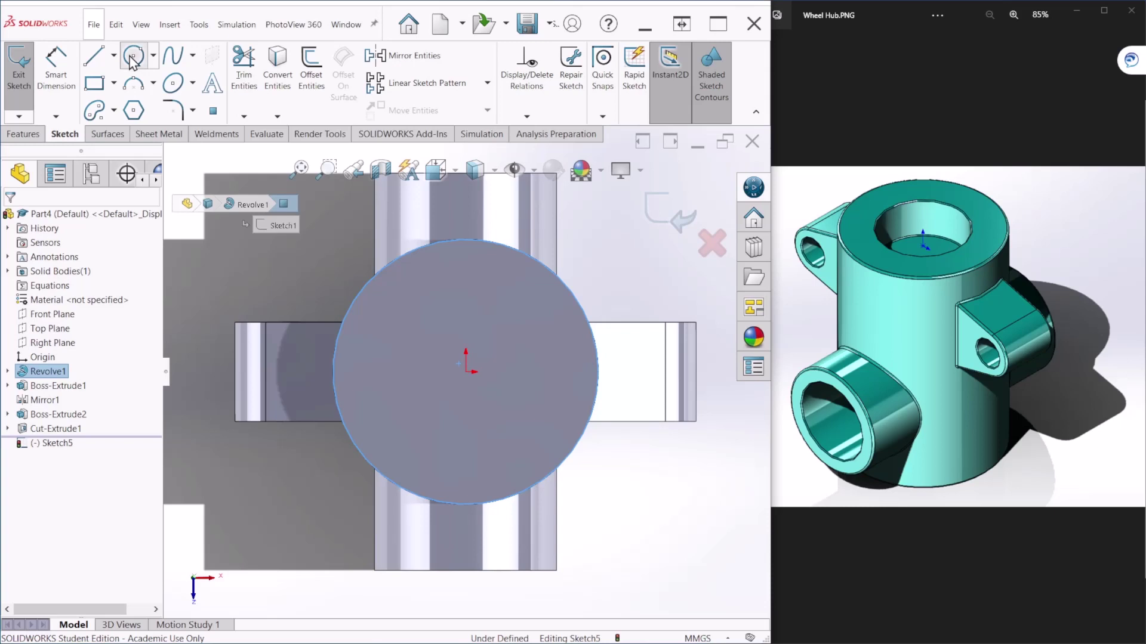
click(134, 56)
click(466, 372)
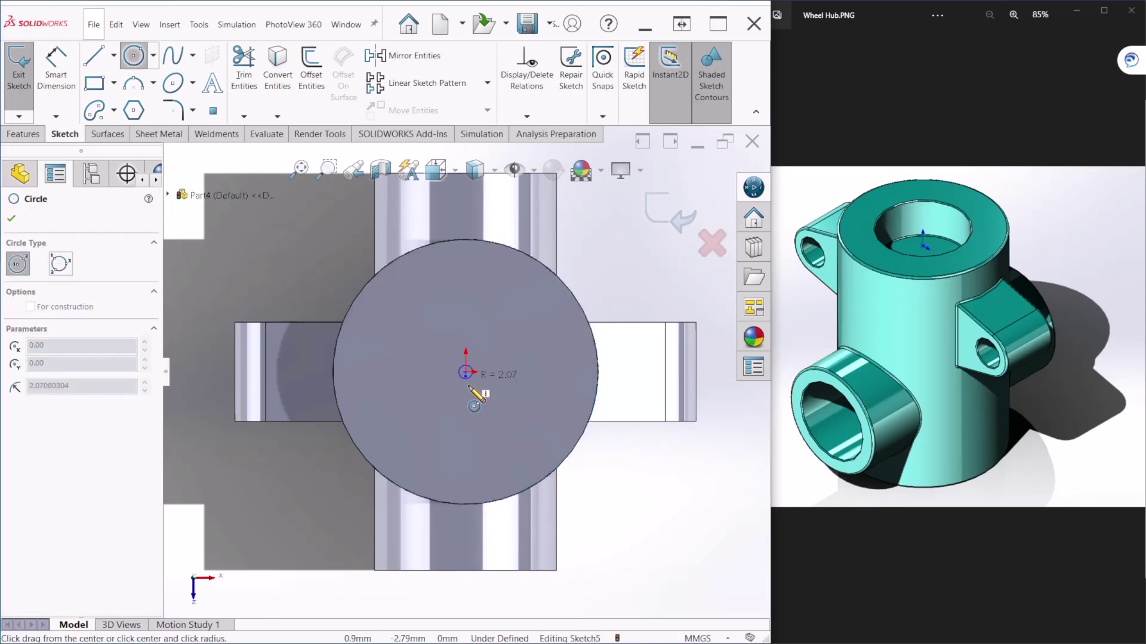
click(476, 431)
key(Escape)
- Dimension the top-face circle to 45 mm diameter and exit the sketch
click(57, 64)
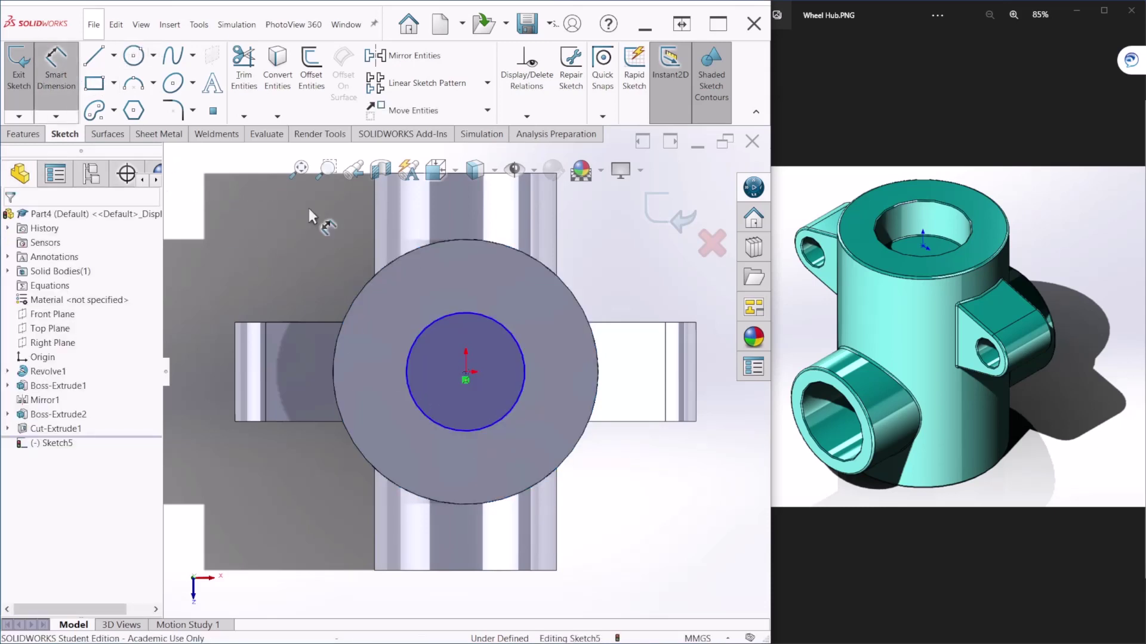
click(509, 332)
key(z)
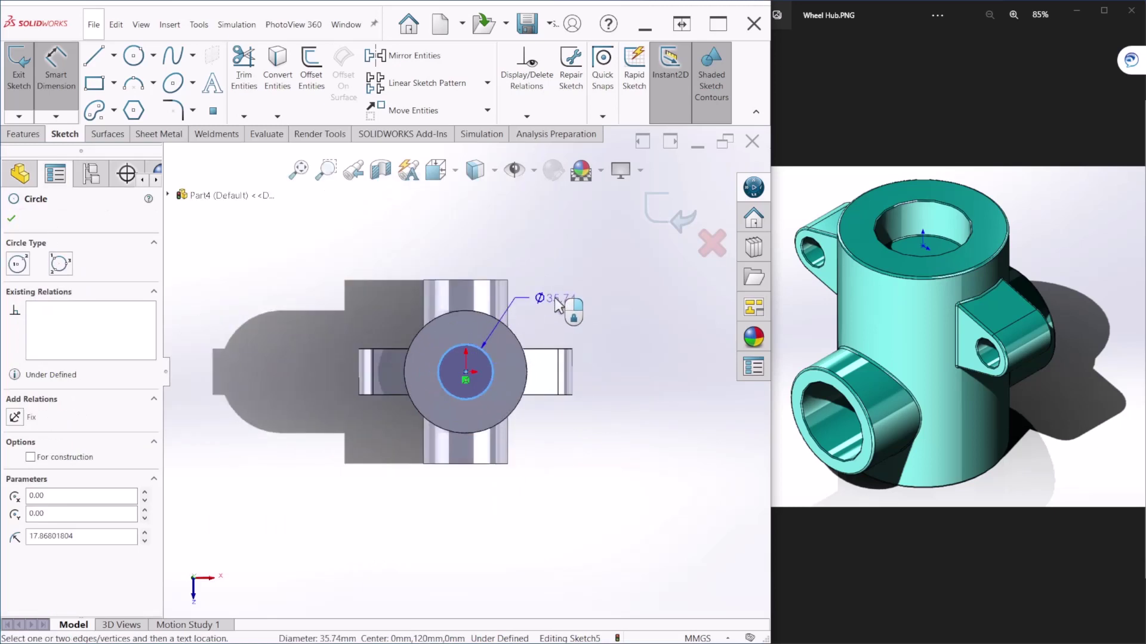
click(557, 304)
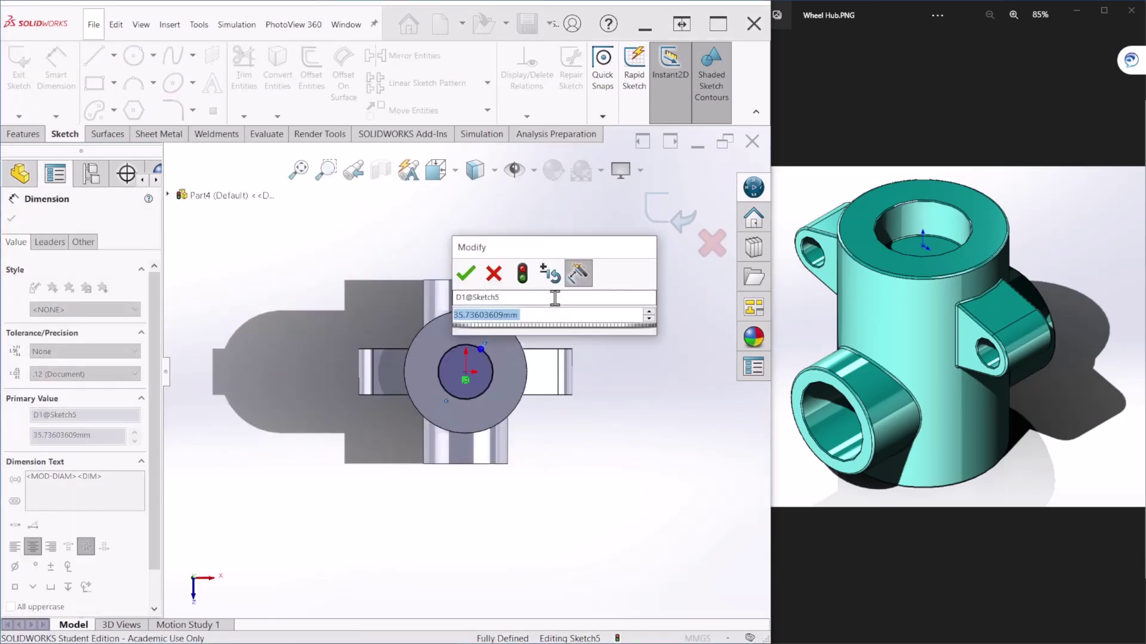
text(45)
key(Return)
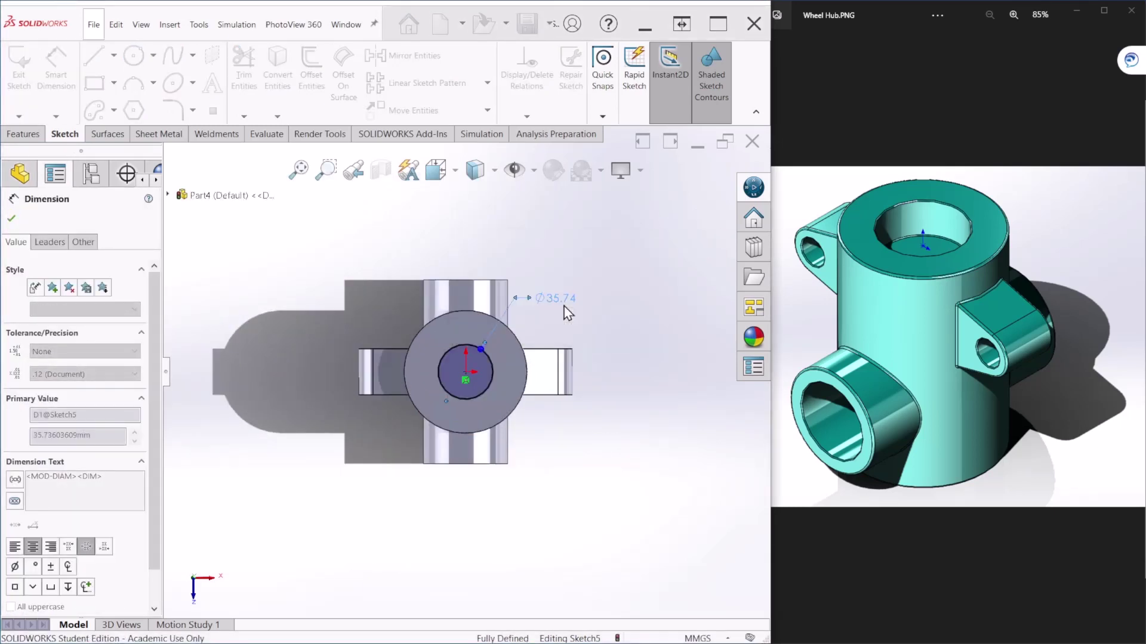
click(645, 210)
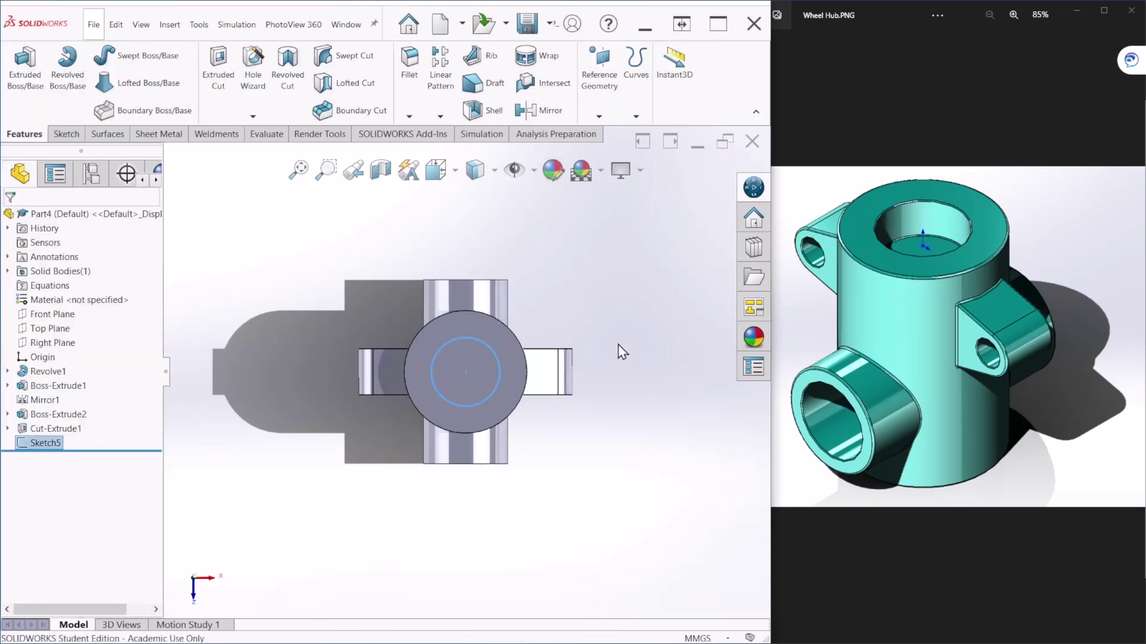
- Extruded-cut the top circle with a Blind end condition, 20 mm deep
key(ctrl+7)
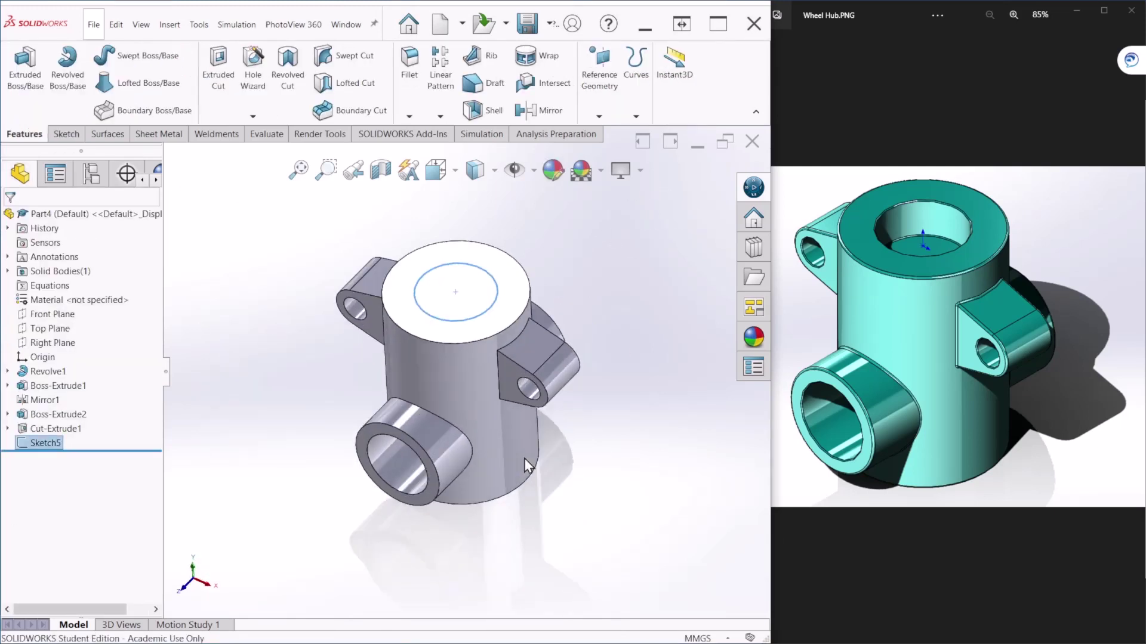
click(222, 80)
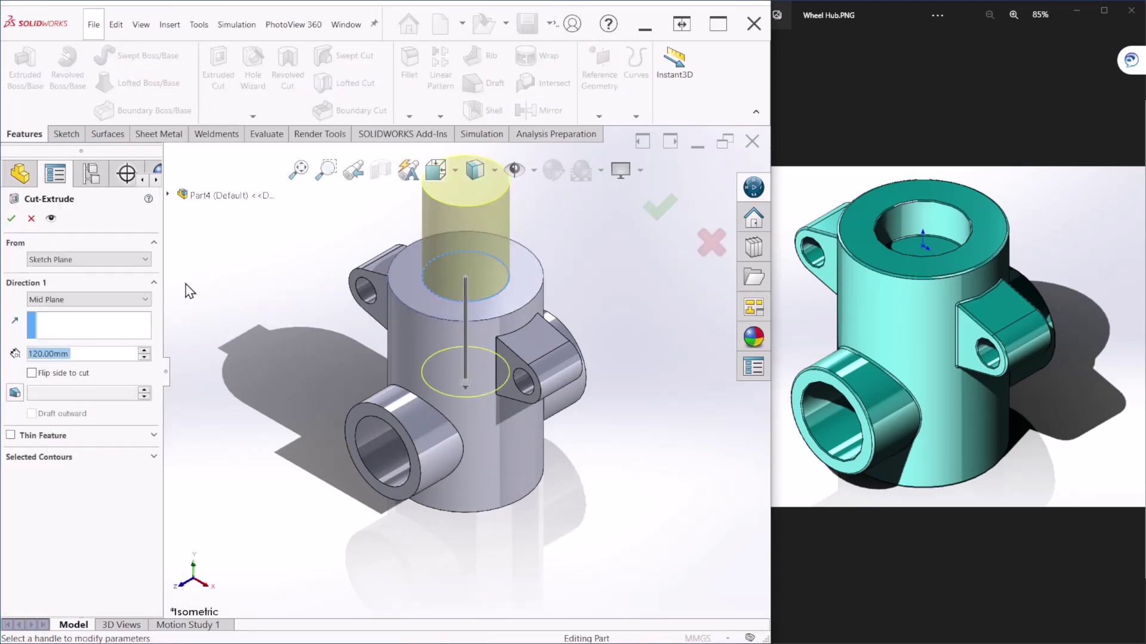
click(103, 299)
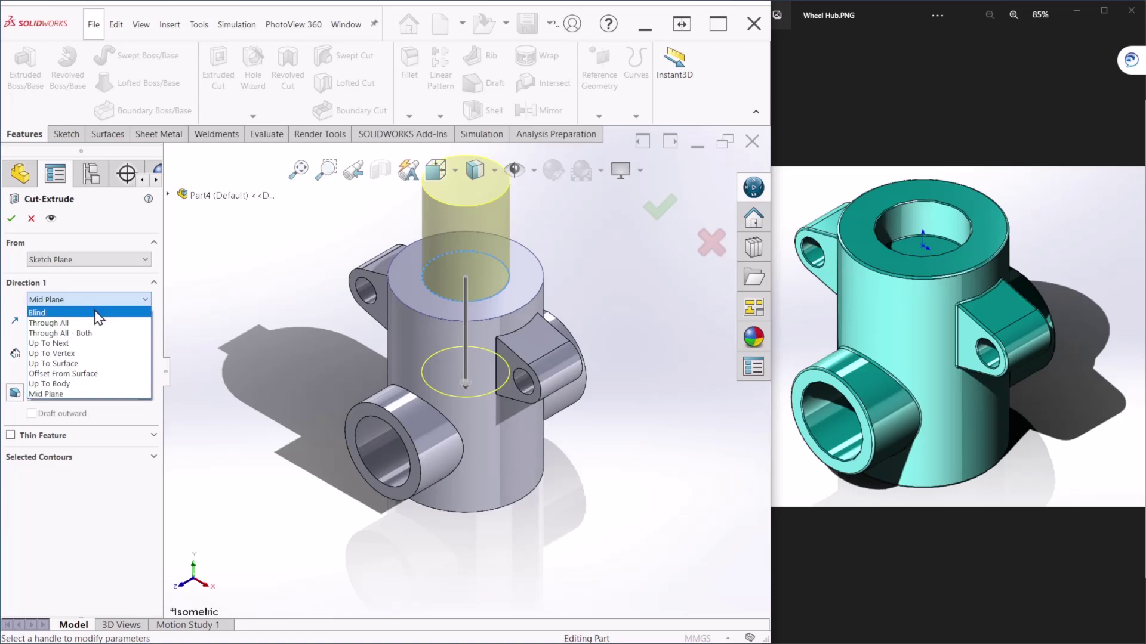
click(95, 312)
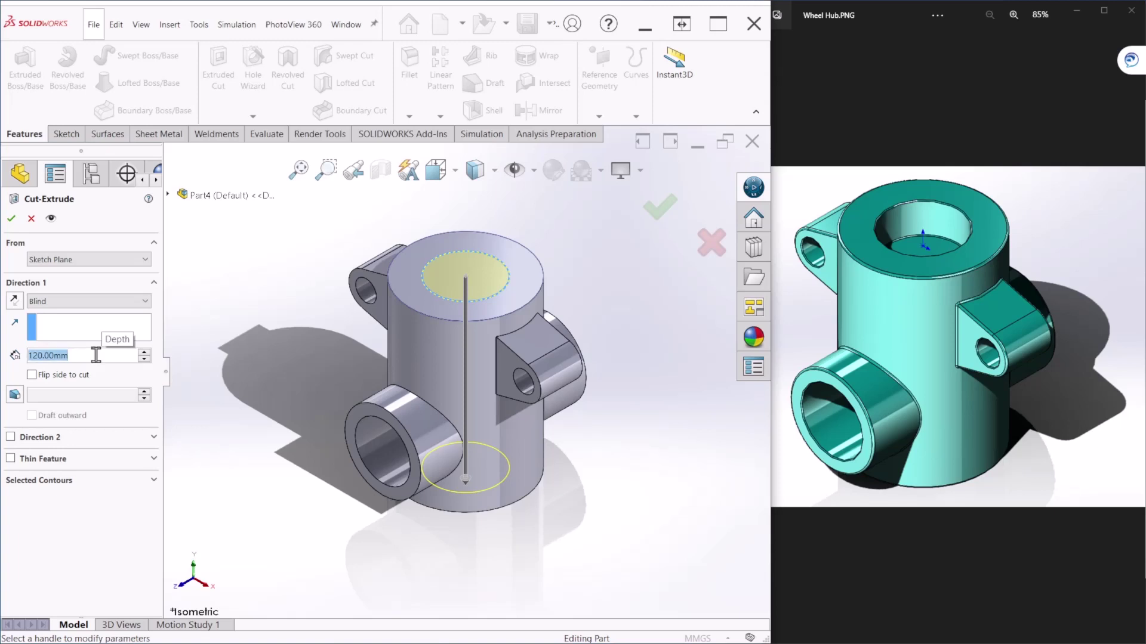
text(20)
key(Return)
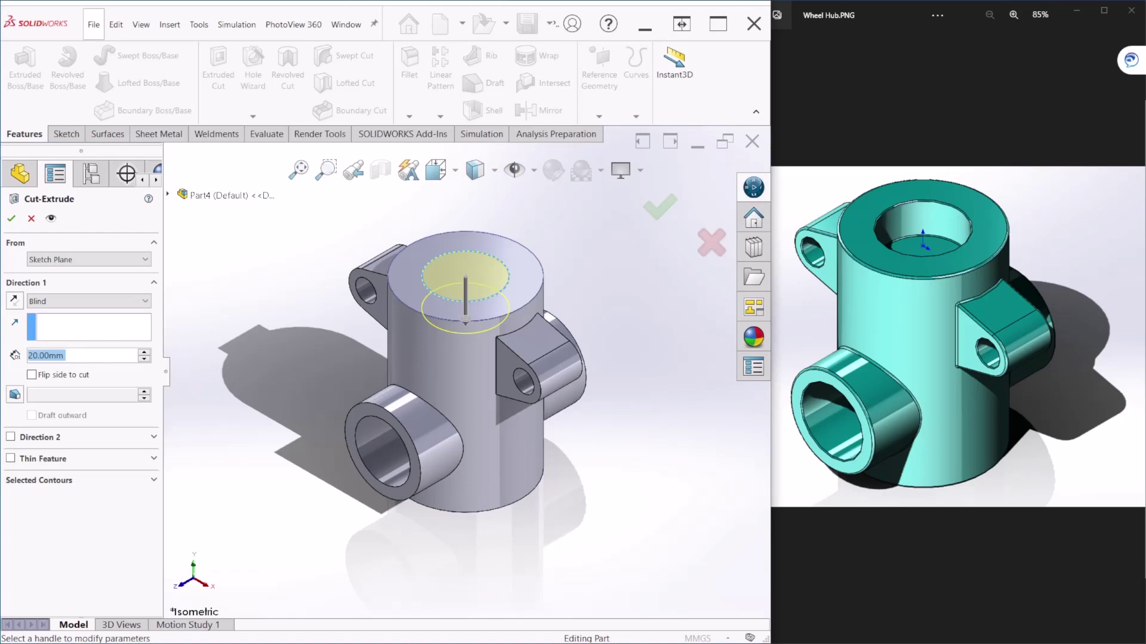
click(660, 207)
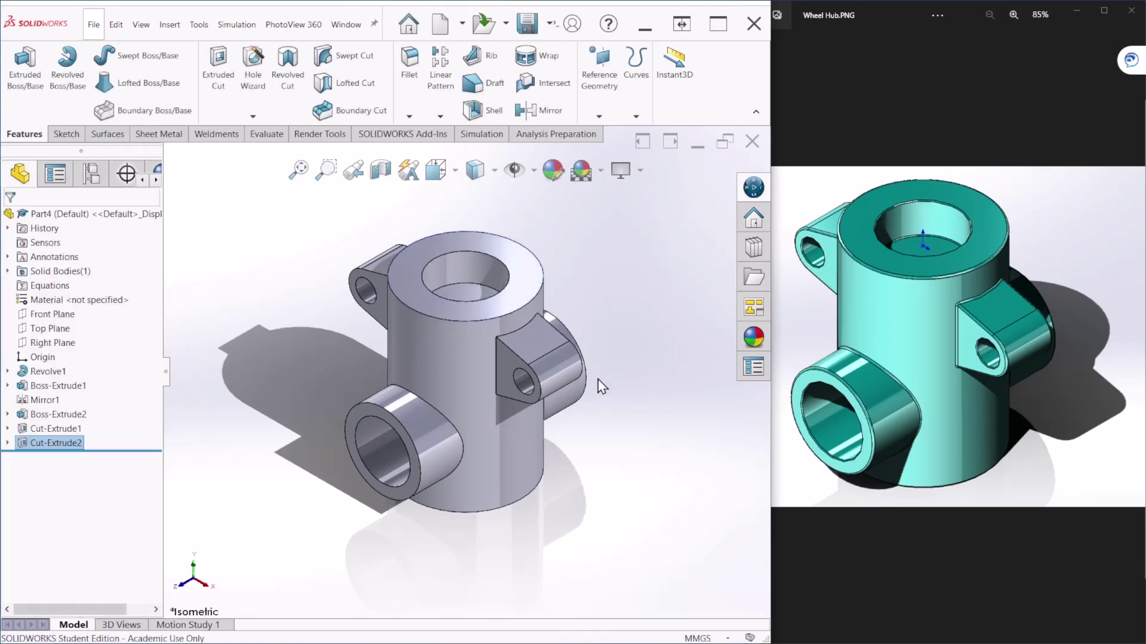
- Fillet the top face and main cylindrical face with a 1 mm radius
scroll(578, 402, up, 5)
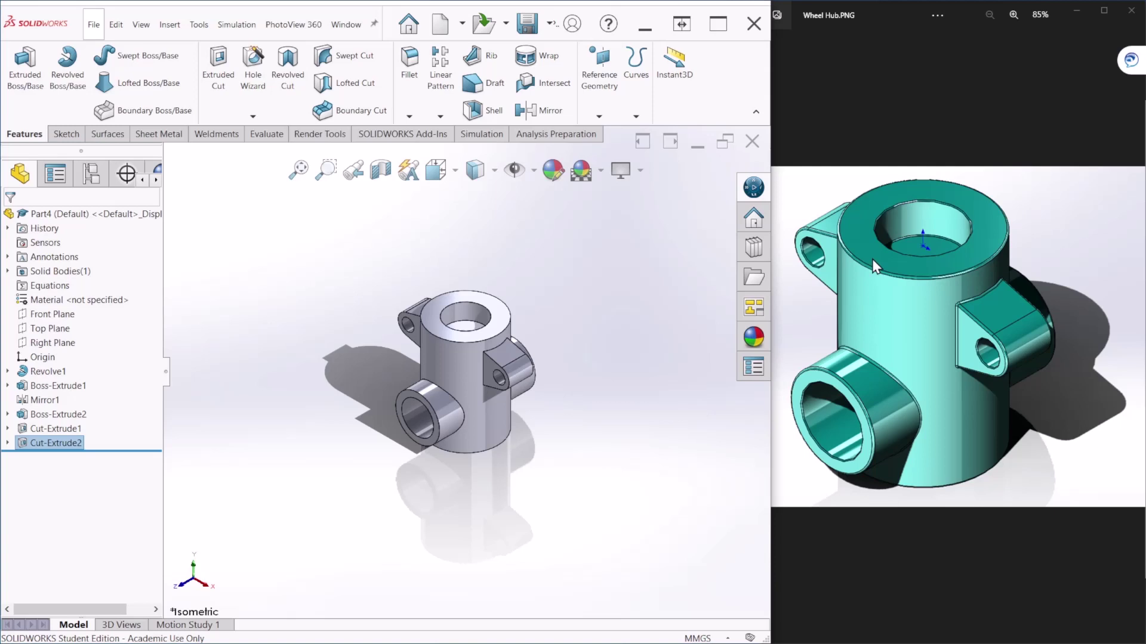
click(409, 65)
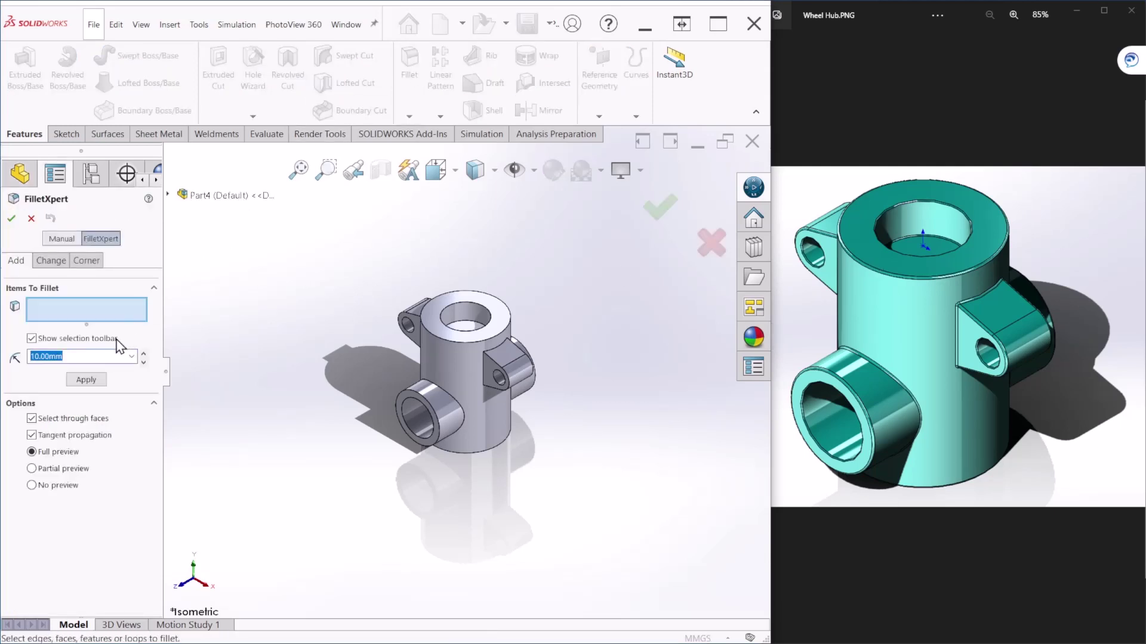
text(1)
scroll(452, 315, down, 2)
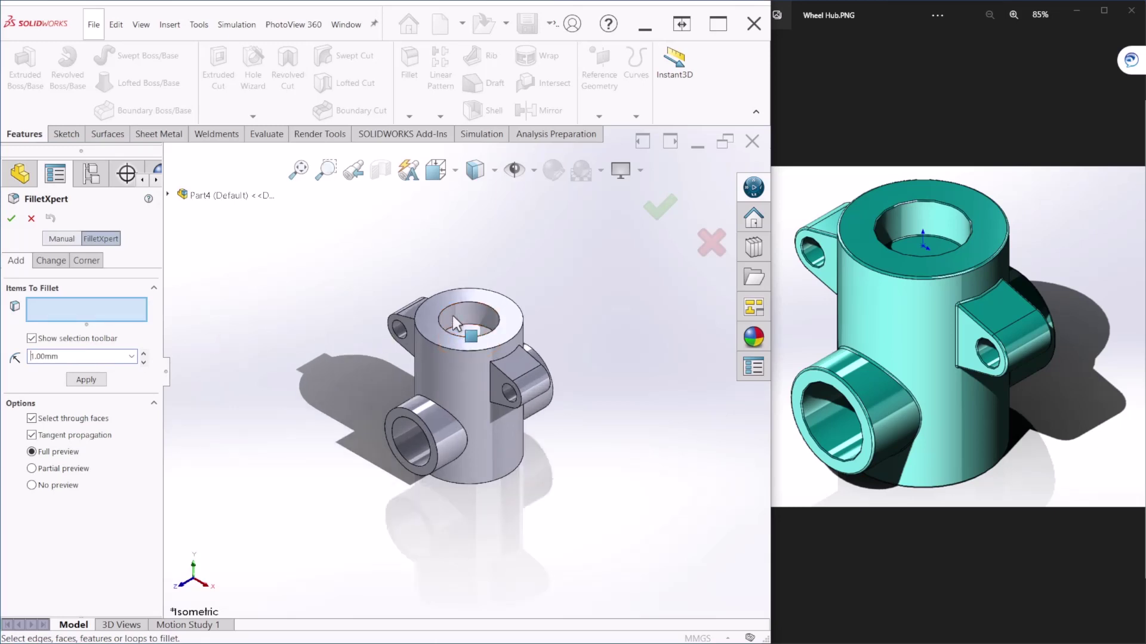
click(456, 296)
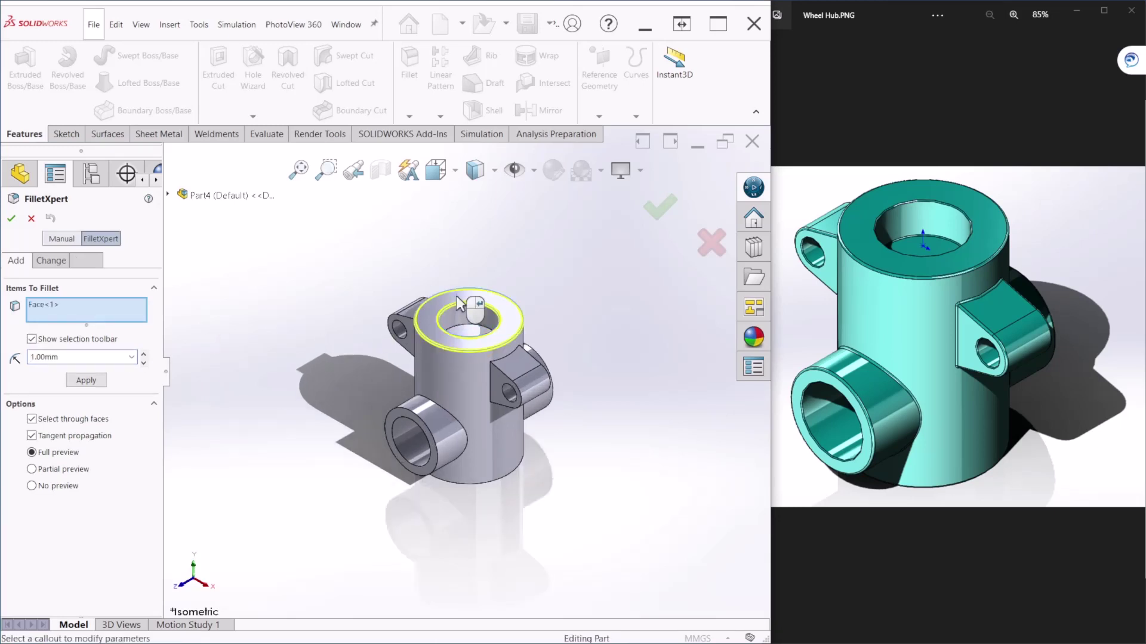
click(460, 380)
mouse_move(556, 479)
middle_down()
mouse_move(622, 443)
mouse_move(629, 481)
mouse_move(545, 408)
mouse_move(569, 491)
middle_up()
click(660, 206)
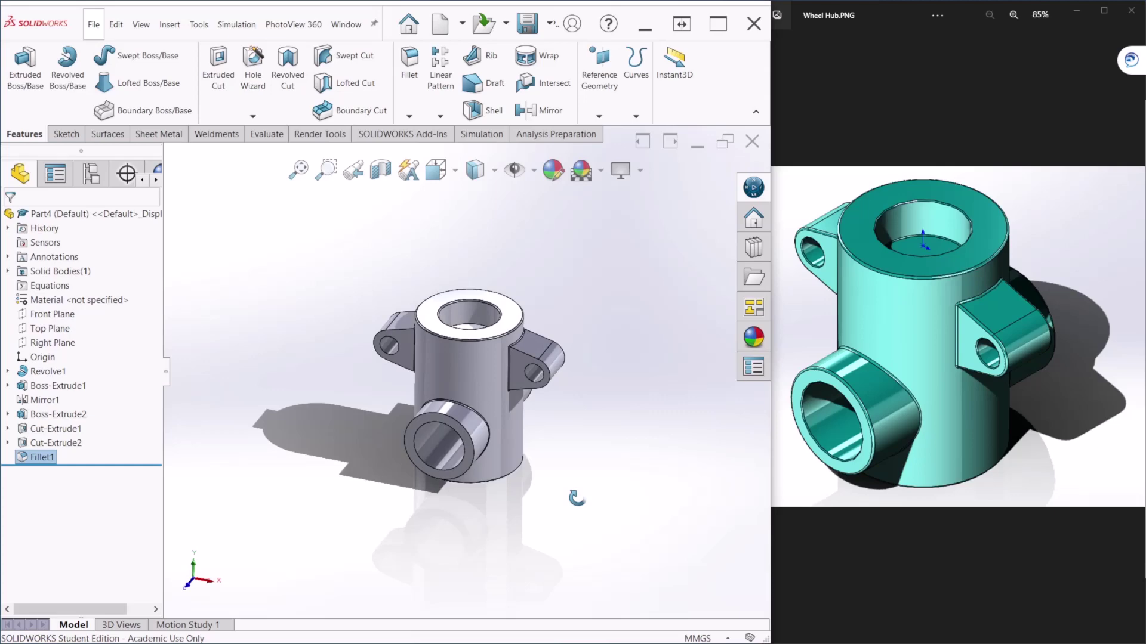
- Add a 1 mm fillet on the top counterbore's inner face
scroll(471, 367, down, 5)
scroll(584, 357, up, 1)
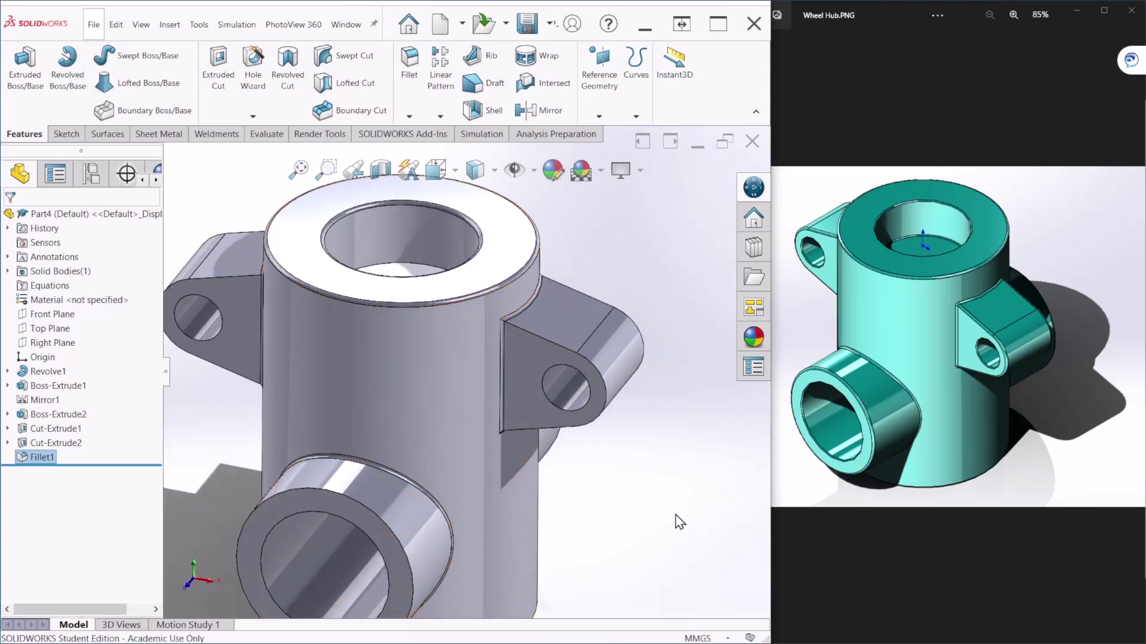
middle_drag(678, 521, 637, 468)
scroll(636, 468, up, 4)
middle_drag(492, 495, 415, 504)
scroll(452, 393, down, 5)
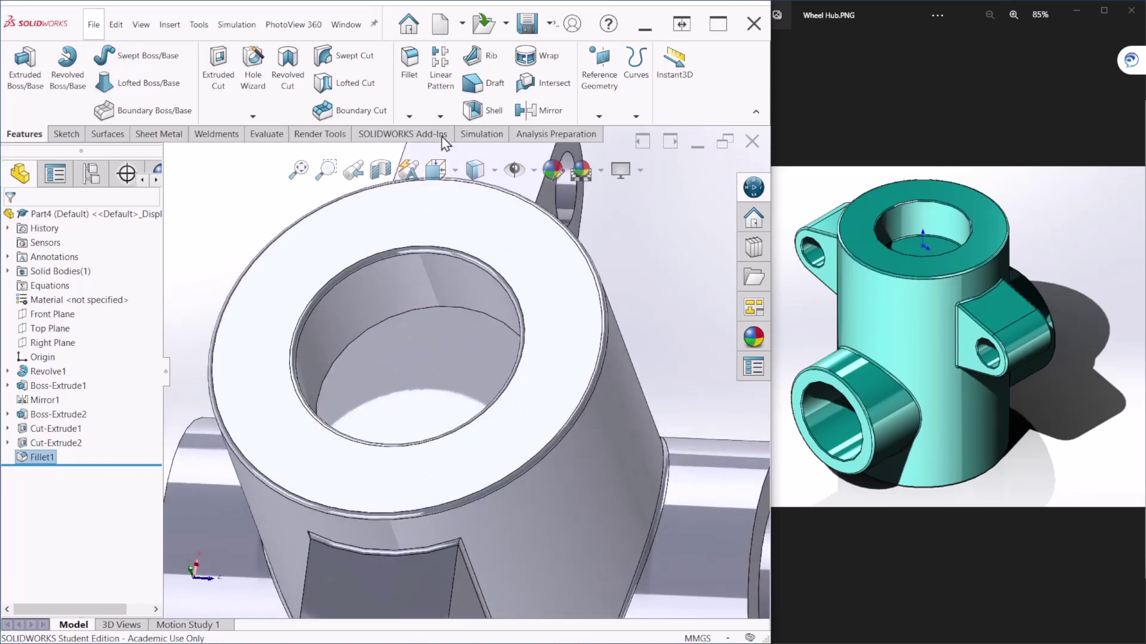
click(409, 59)
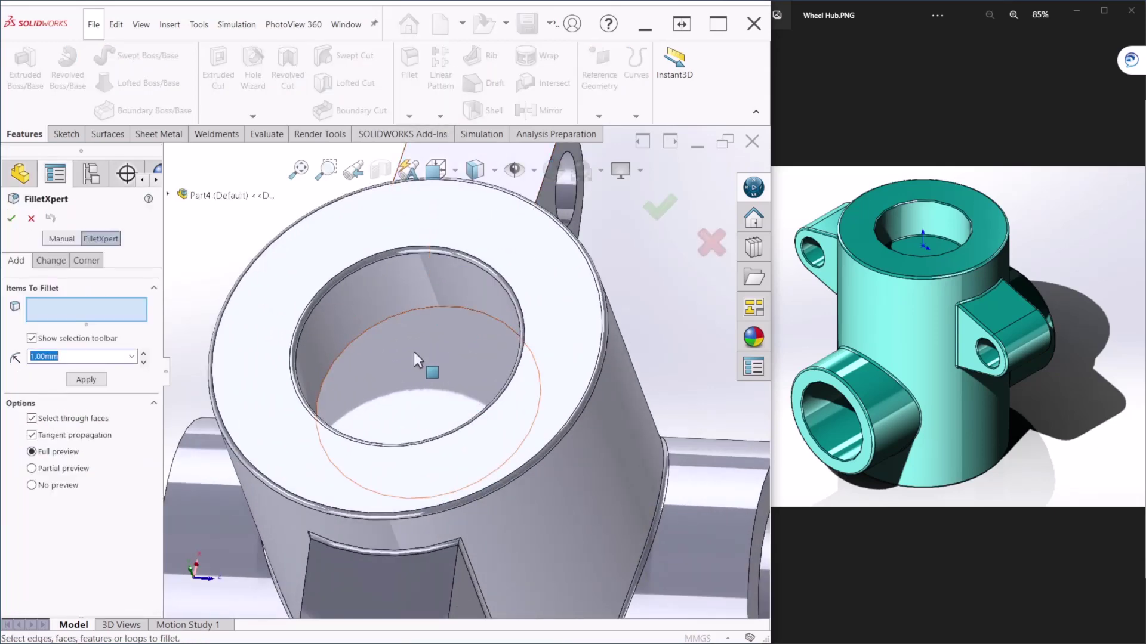
click(368, 355)
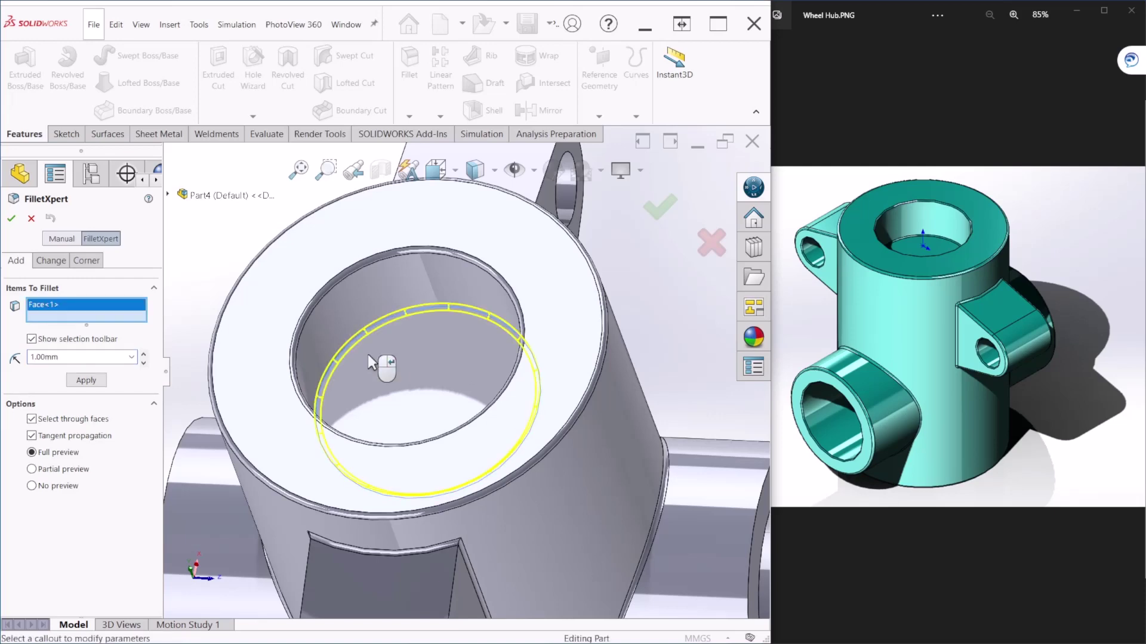
click(659, 207)
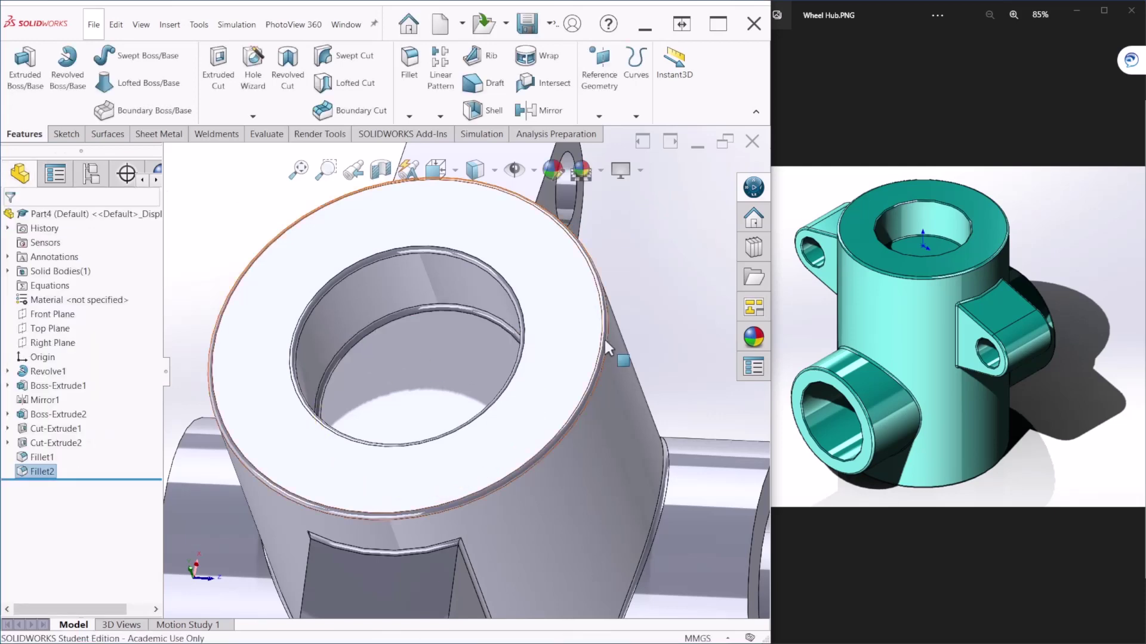
- Start a chamfer with a 0.5 mm distance
middle_drag(604, 337, 393, 430)
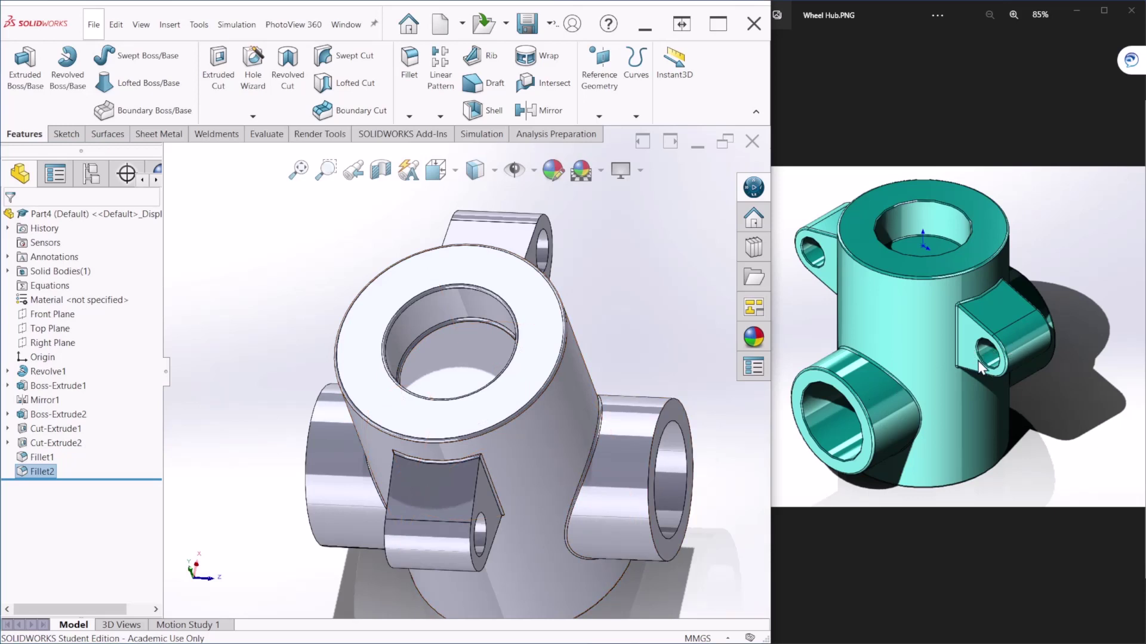
middle_drag(591, 459, 555, 466)
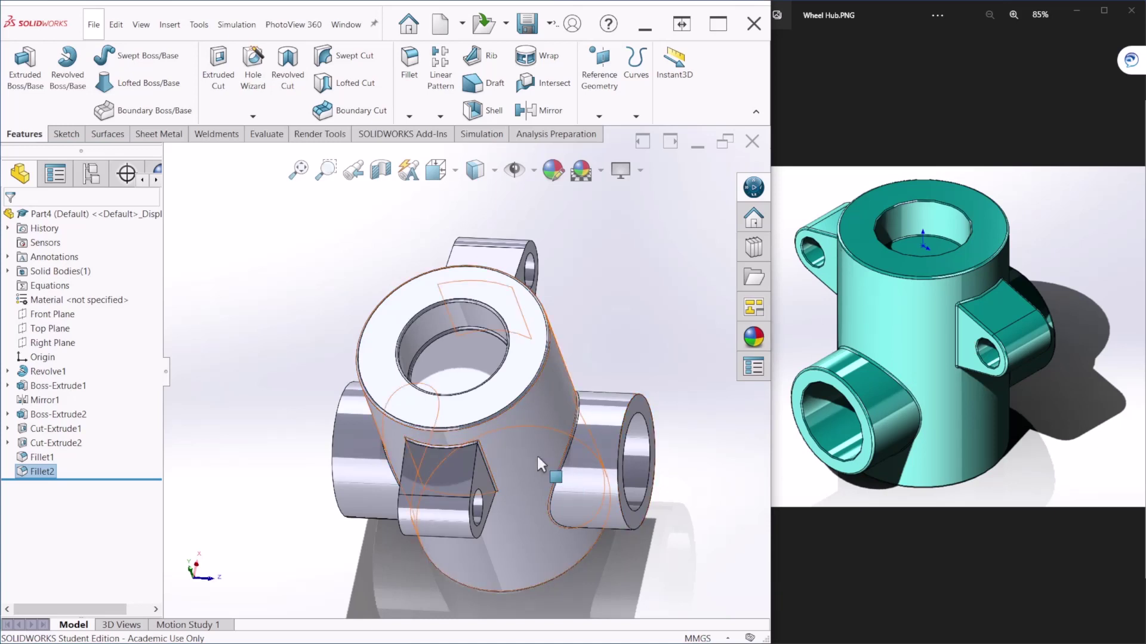
scroll(534, 453, up, 5)
middle_drag(532, 449, 618, 336)
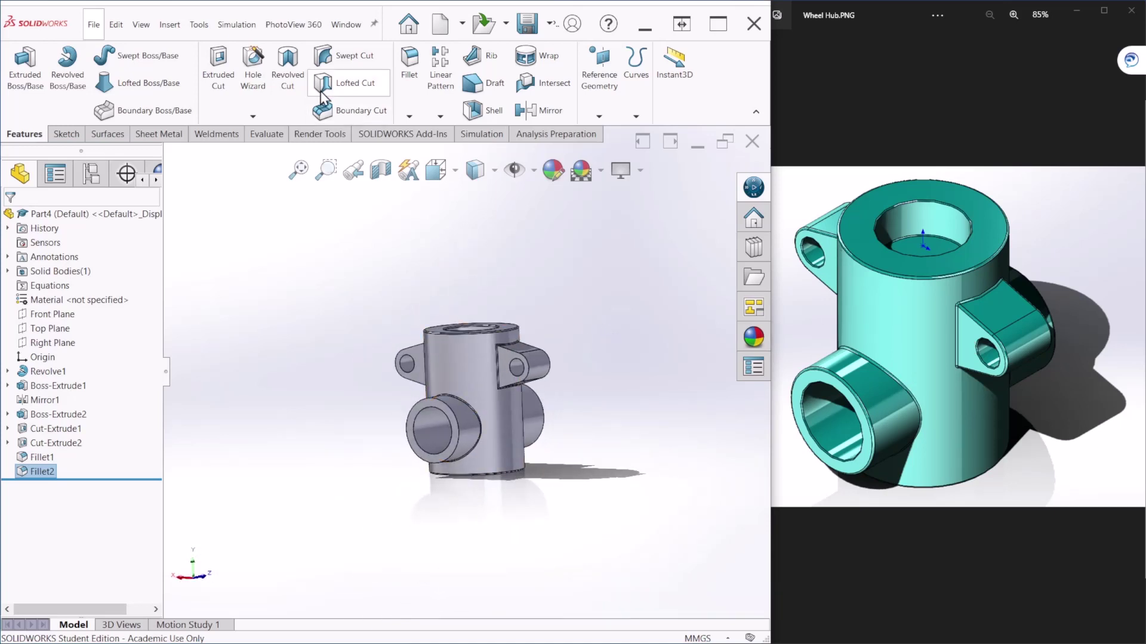
click(409, 116)
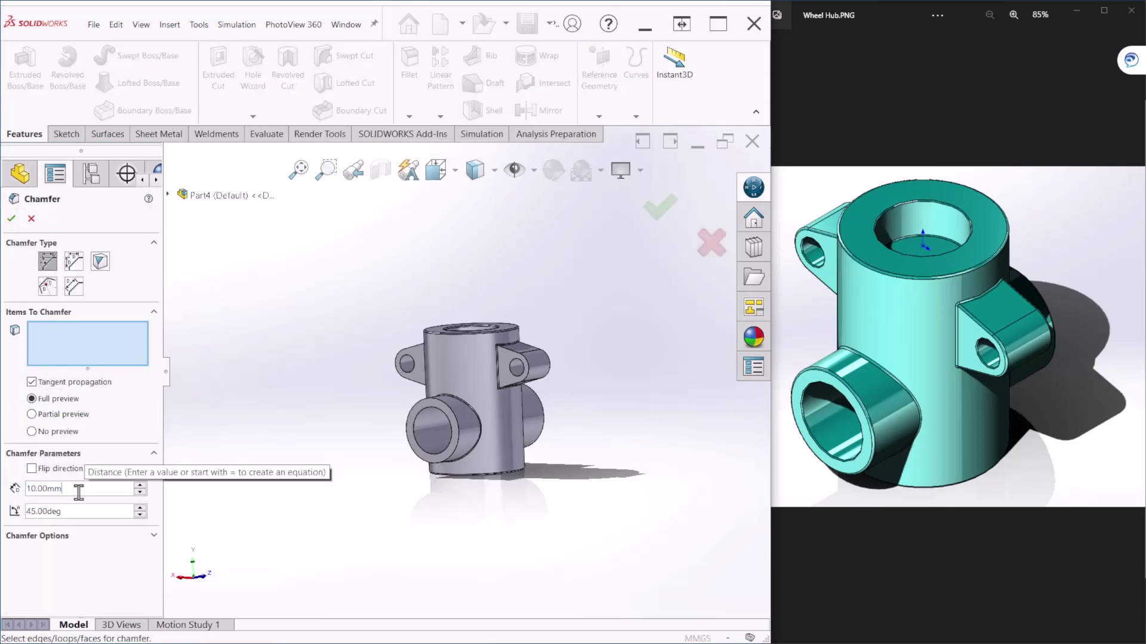
text(0.5)
key(Return)
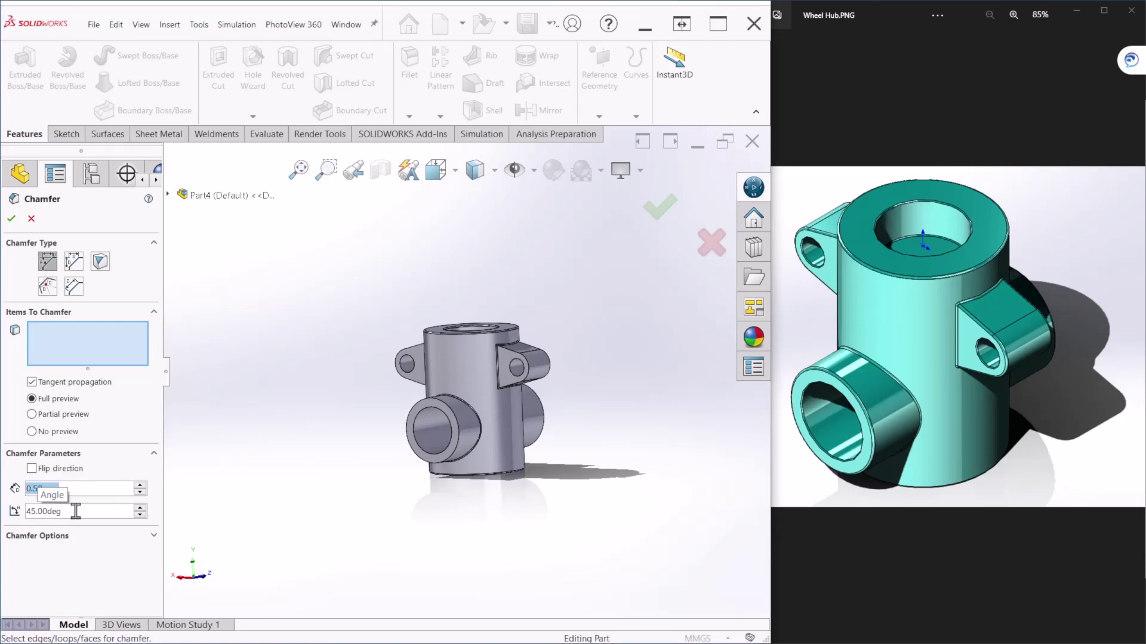
- Chamfer the six side-boss bore and lug hole edges at 0.5 mm
scroll(415, 415, down, 5)
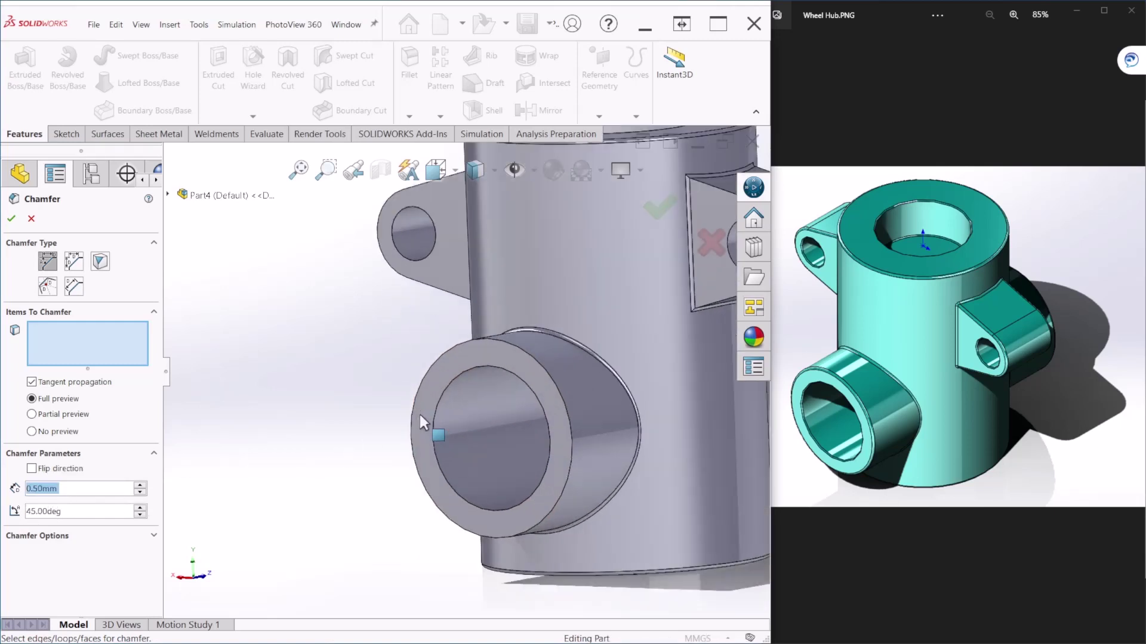
click(455, 388)
scroll(456, 393, up, 4)
click(436, 259)
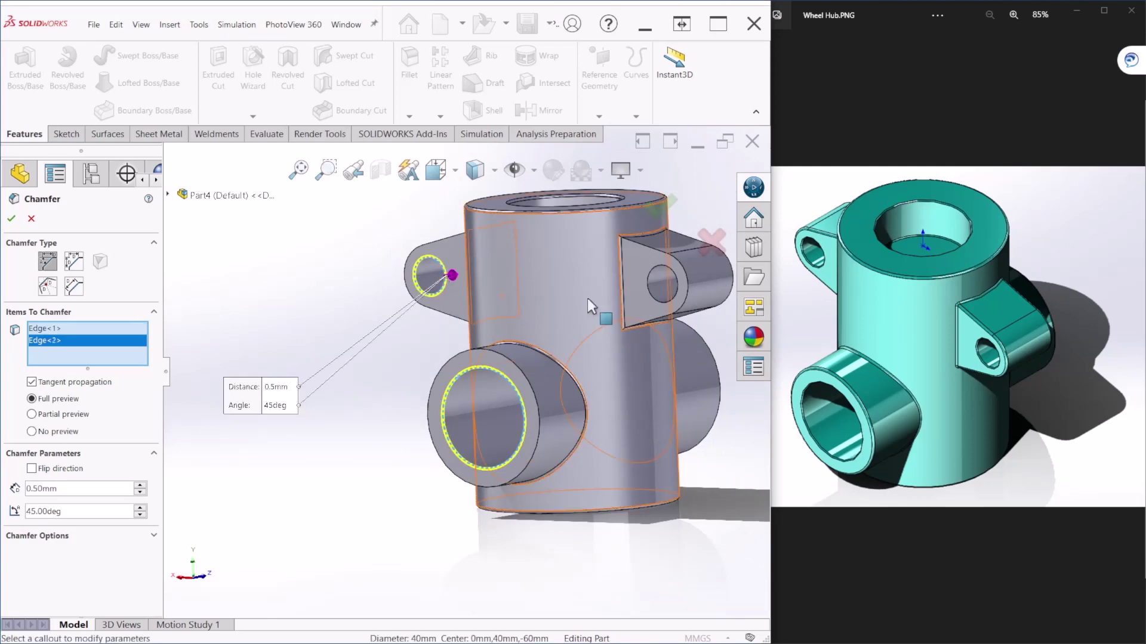
click(657, 266)
middle_drag(656, 266, 614, 381)
scroll(614, 381, down, 5)
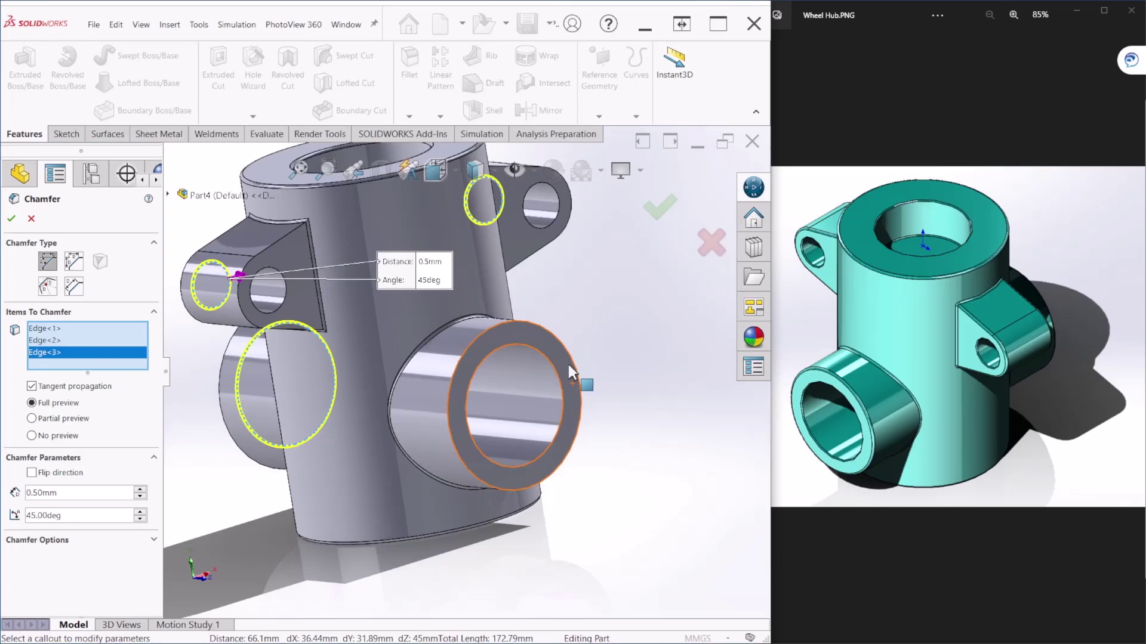
click(549, 362)
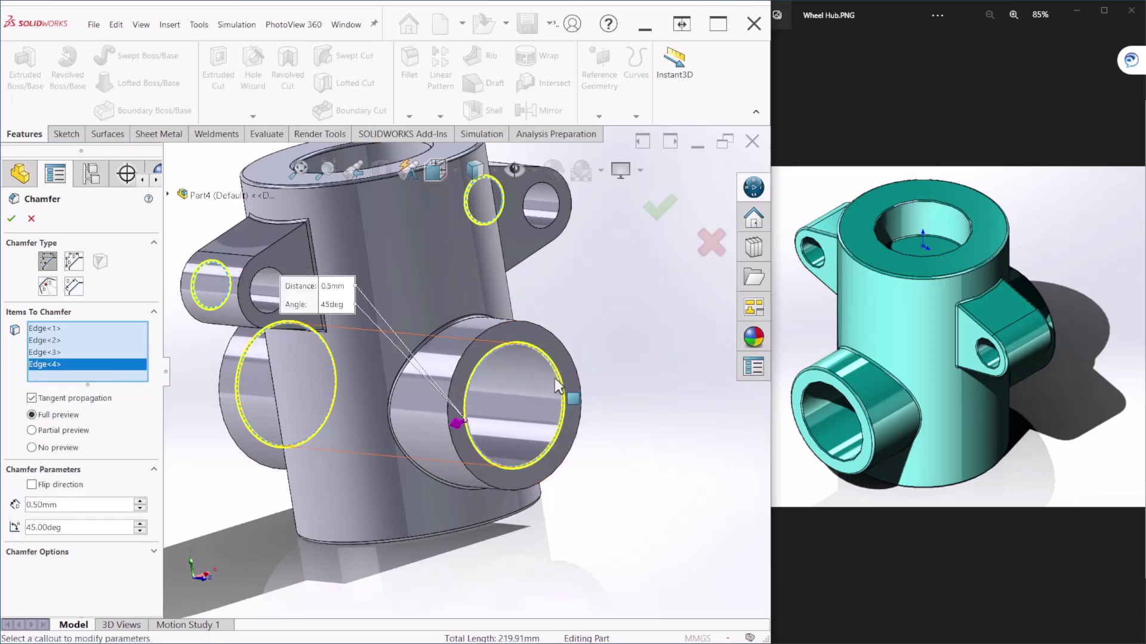
click(552, 193)
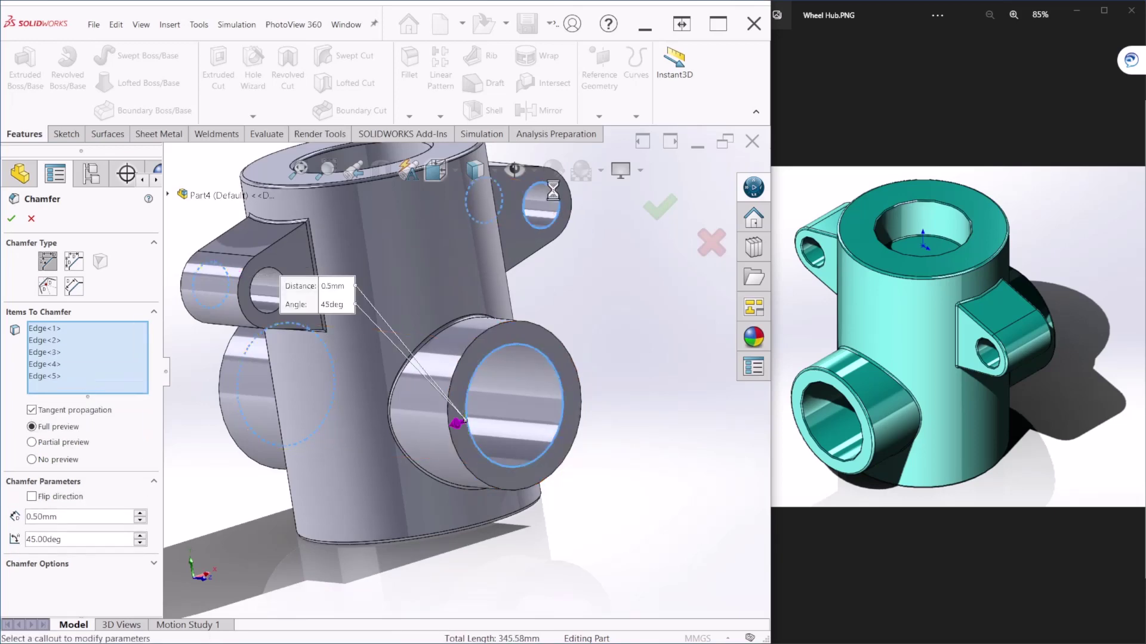
click(270, 274)
scroll(376, 356, up, 5)
middle_drag(376, 357, 555, 406)
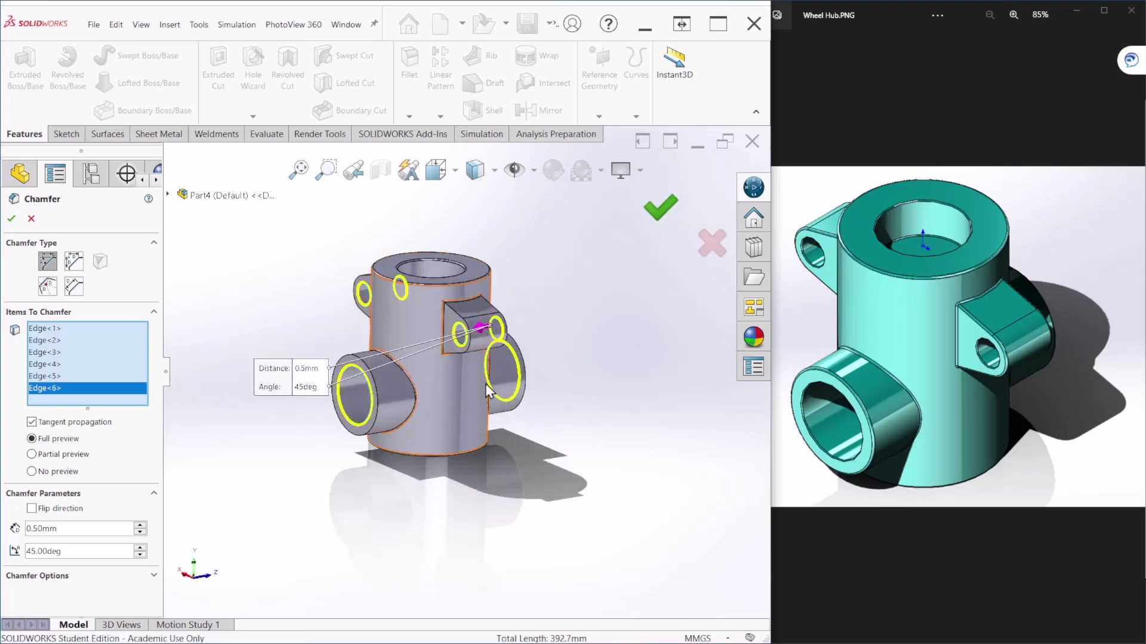
key(Return)
scroll(458, 442, up, 3)
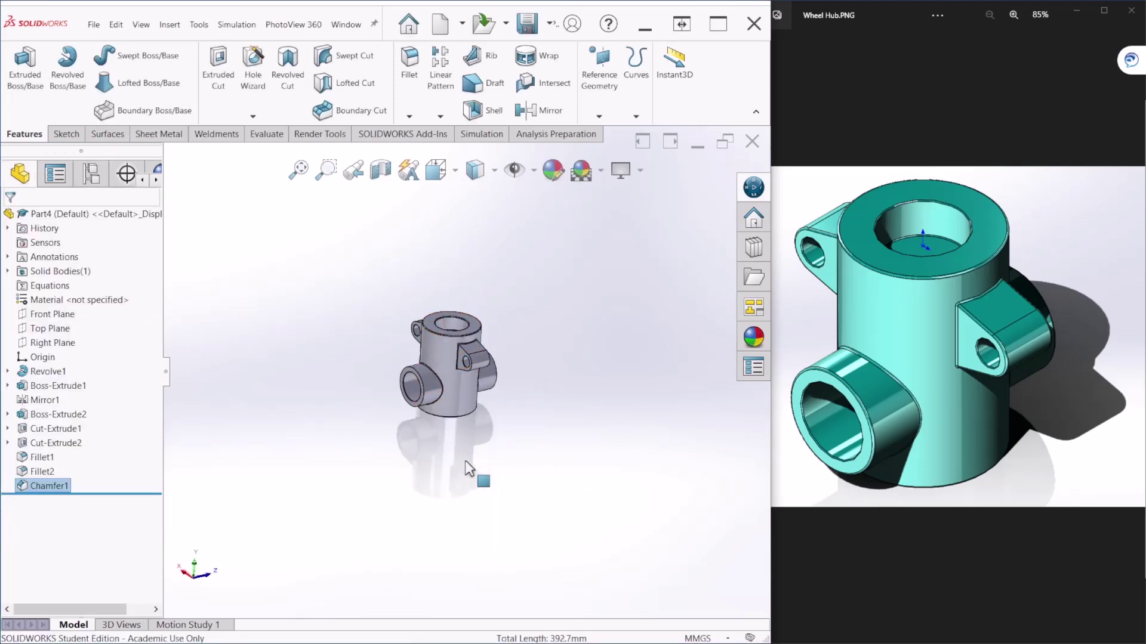
- Show the part in isometric view and bring up Landing Gear Assembly.PNG beside it
key(ctrl+7)
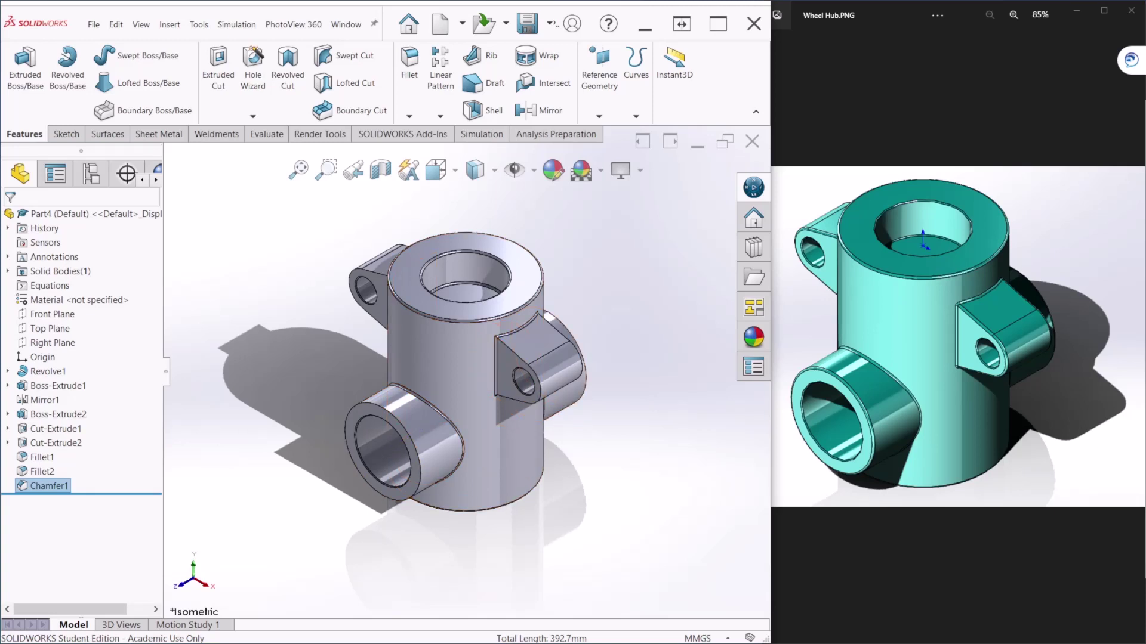
key(alt+Tab)
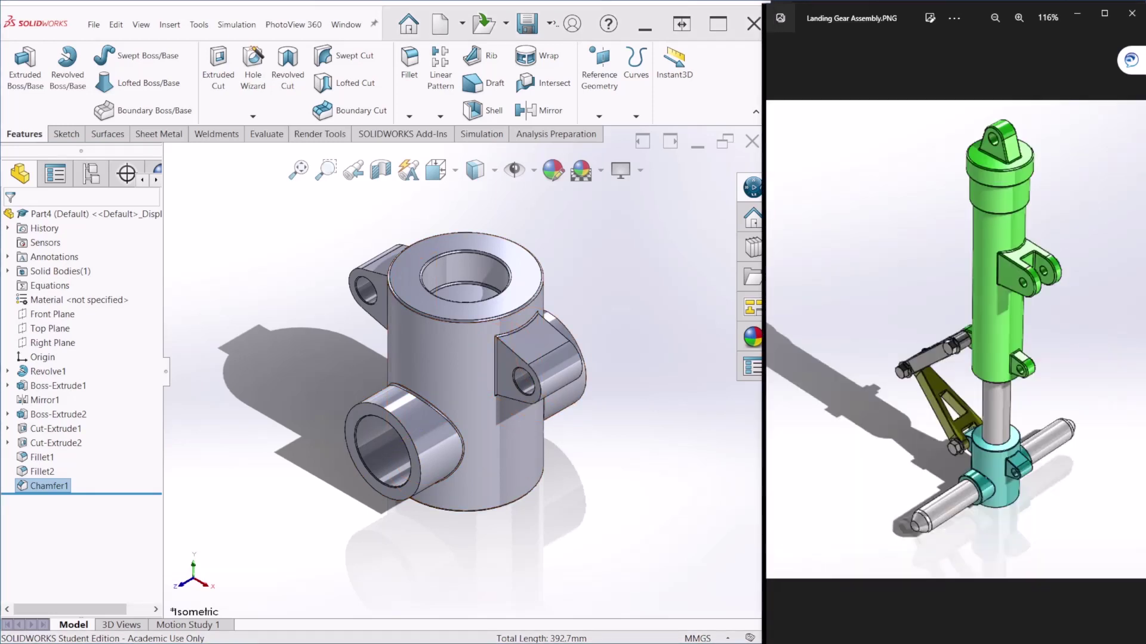